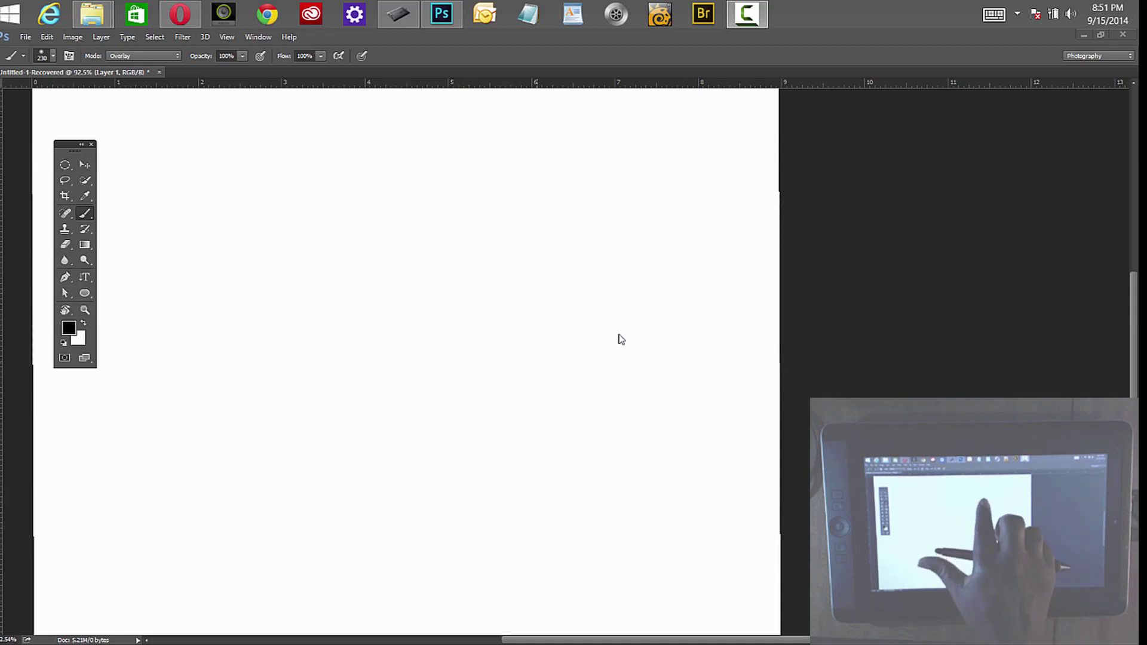
Step: Select the entire blank canvas with Ctrl+A and zoom out to see it whole
{"action": "key", "text": "ctrl+a"}
{"action": "scroll", "coordinate": [622, 340], "scroll_direction": "down", "scroll_amount": 3}
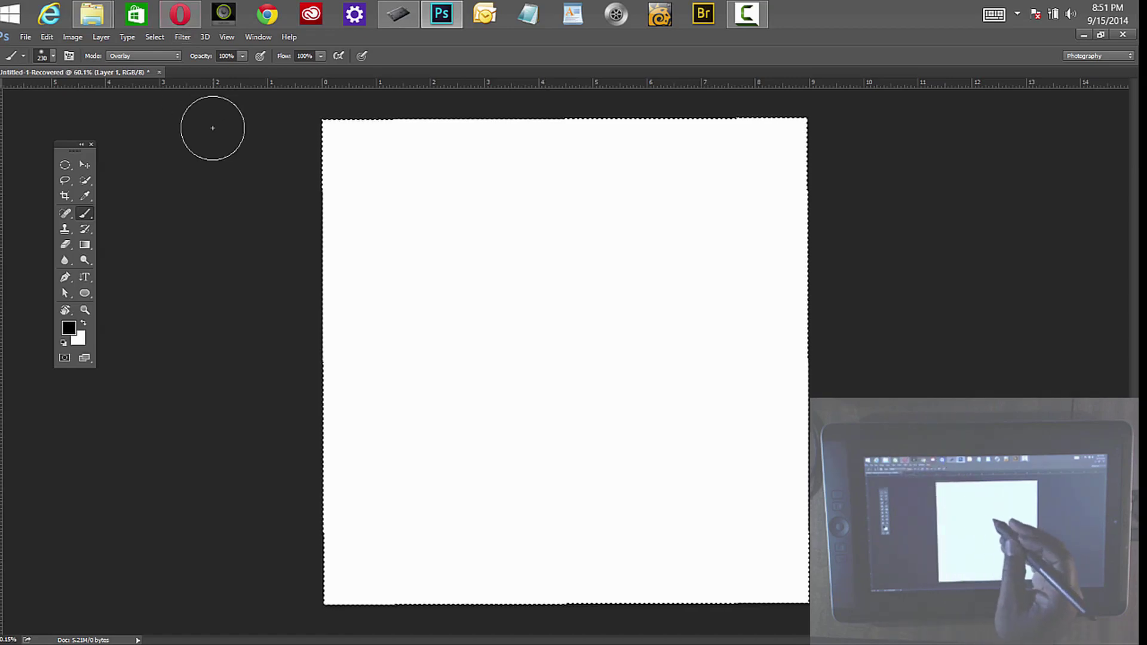
Step: In Opera, go to chromeallusion.com Tutorials and open the Wacom Pen Tablet Tutorials page
{"action": "left_click", "coordinate": [180, 13]}
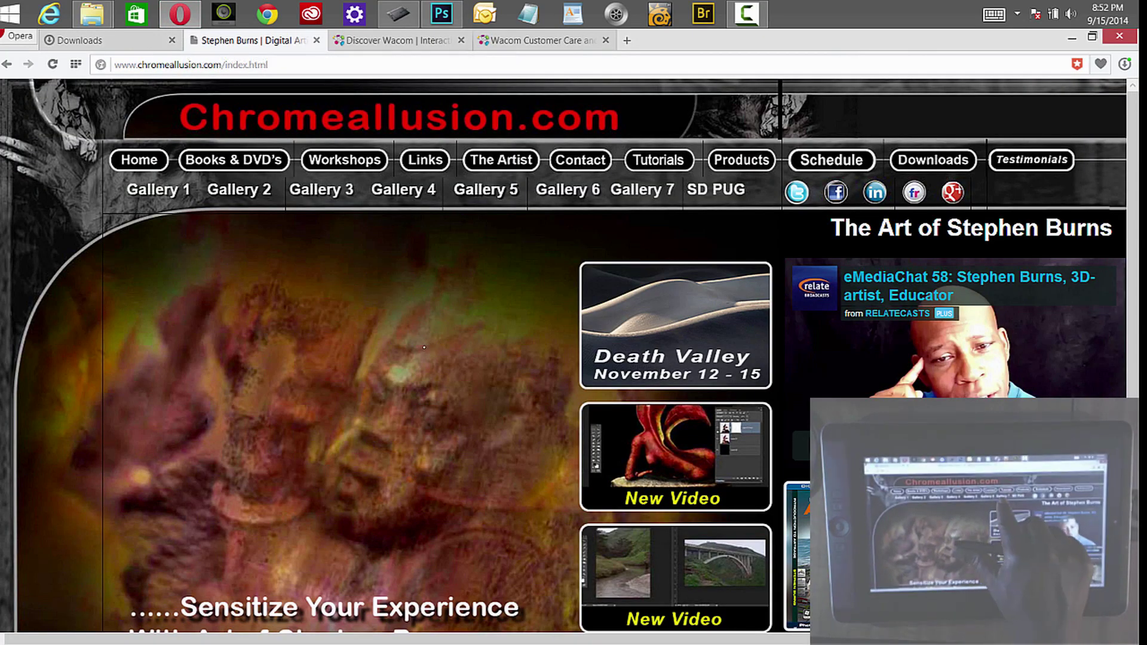
{"action": "left_click", "coordinate": [658, 159]}
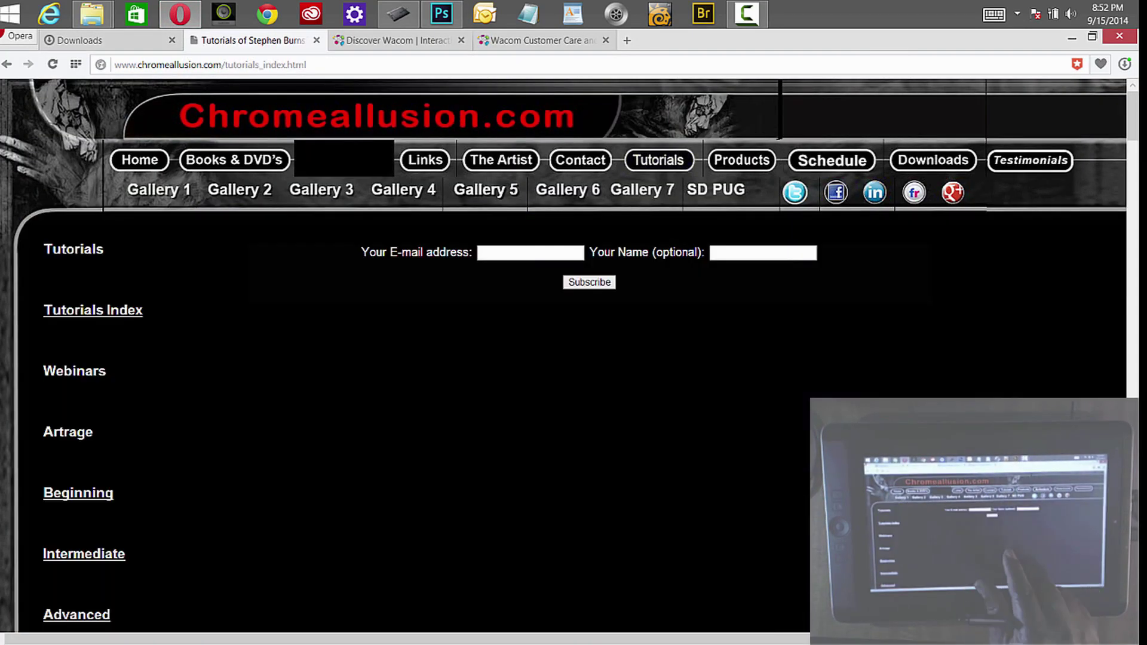
{"action": "scroll", "coordinate": [567, 359], "scroll_direction": "down", "scroll_amount": 7}
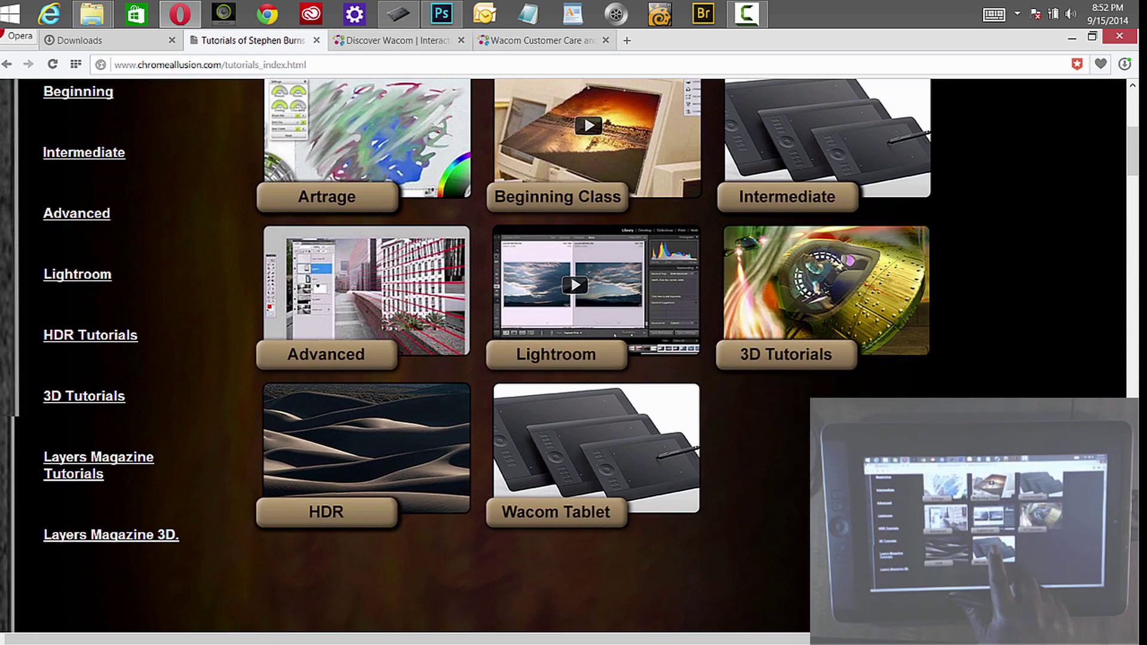
{"action": "left_click", "coordinate": [595, 448]}
{"action": "scroll", "coordinate": [568, 359], "scroll_direction": "down", "scroll_amount": 3}
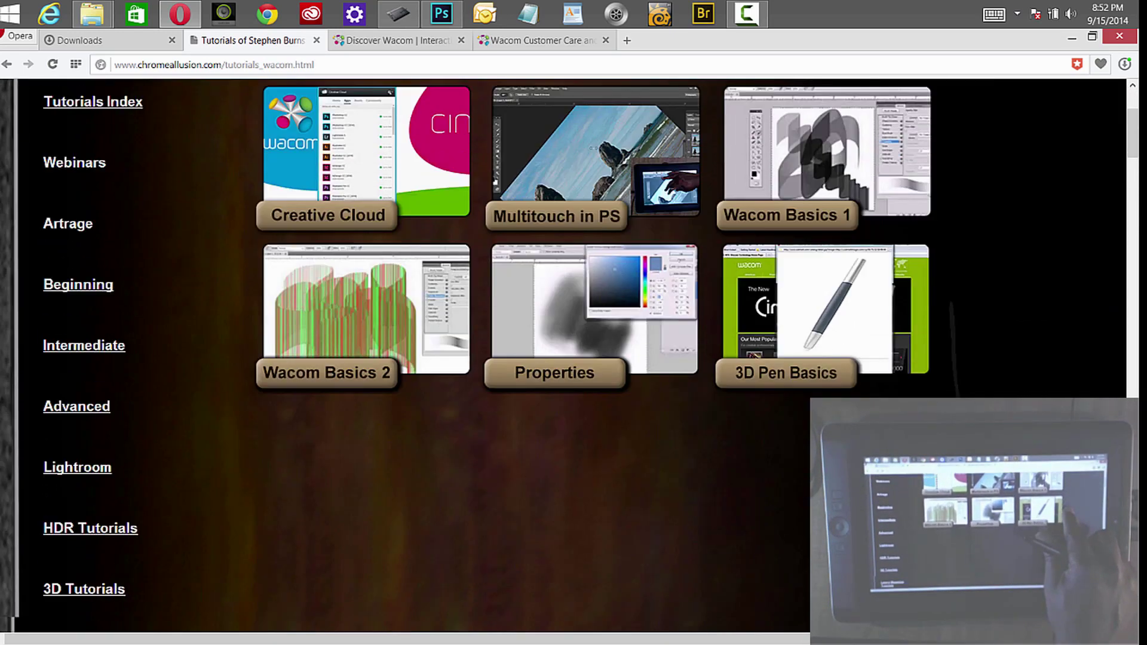
{"action": "scroll", "coordinate": [568, 358], "scroll_direction": "up", "scroll_amount": 3}
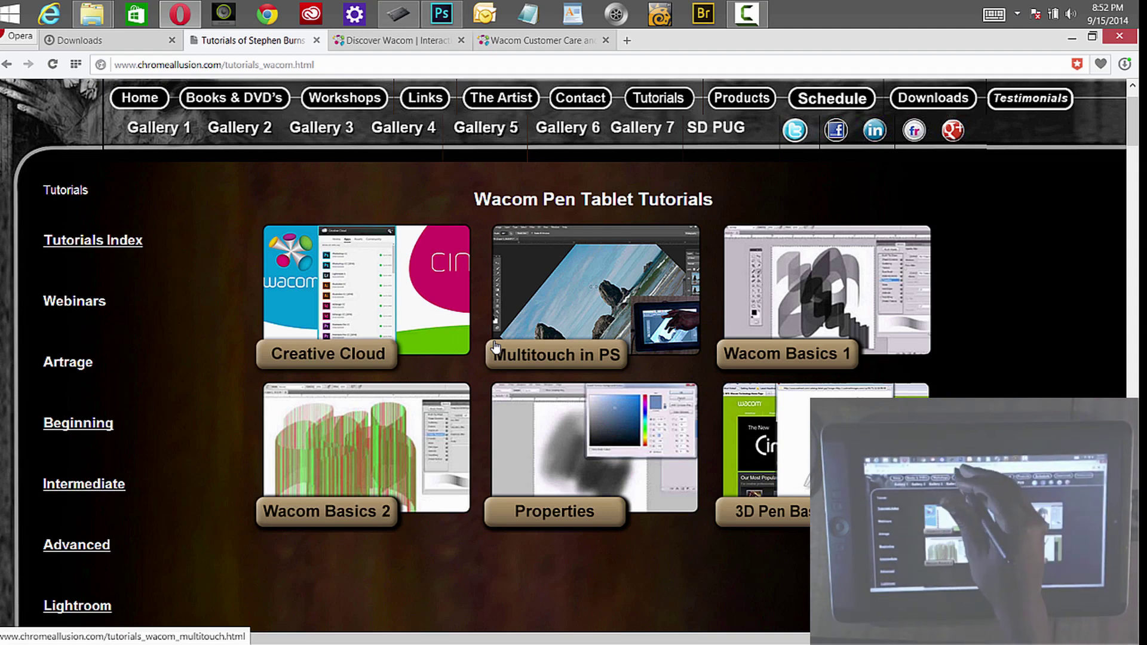
{"action": "left_click", "coordinate": [394, 51]}
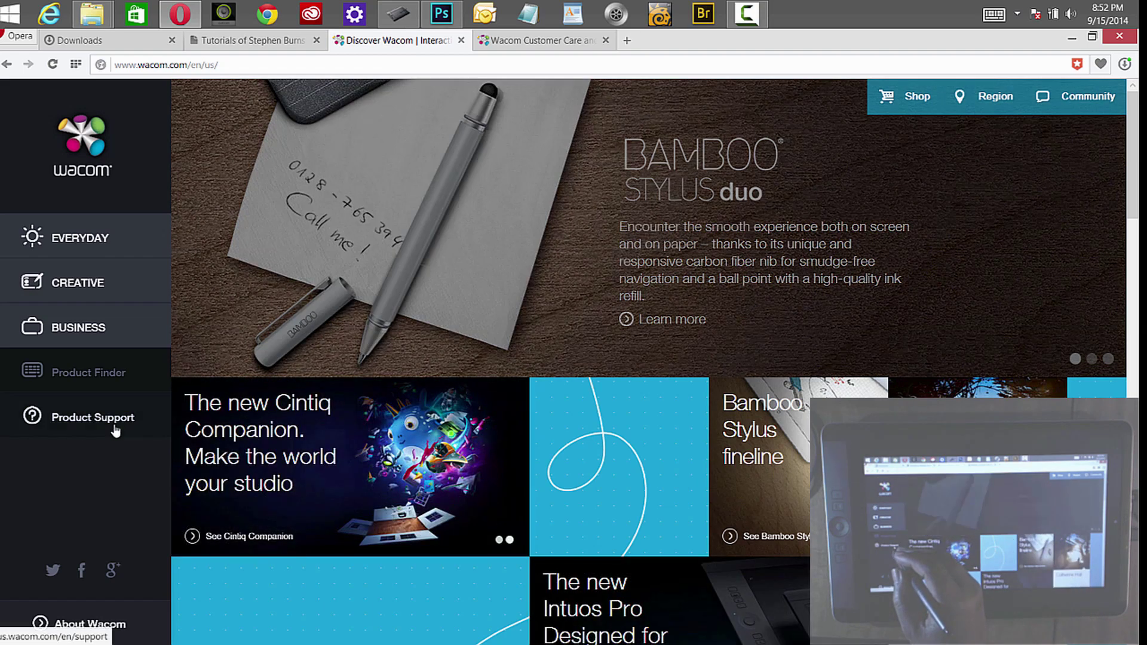
Step: Open Wacom Product Support and browse the Drivers tables for Cintiq, Intuos and Bamboo
{"action": "left_click", "coordinate": [107, 421]}
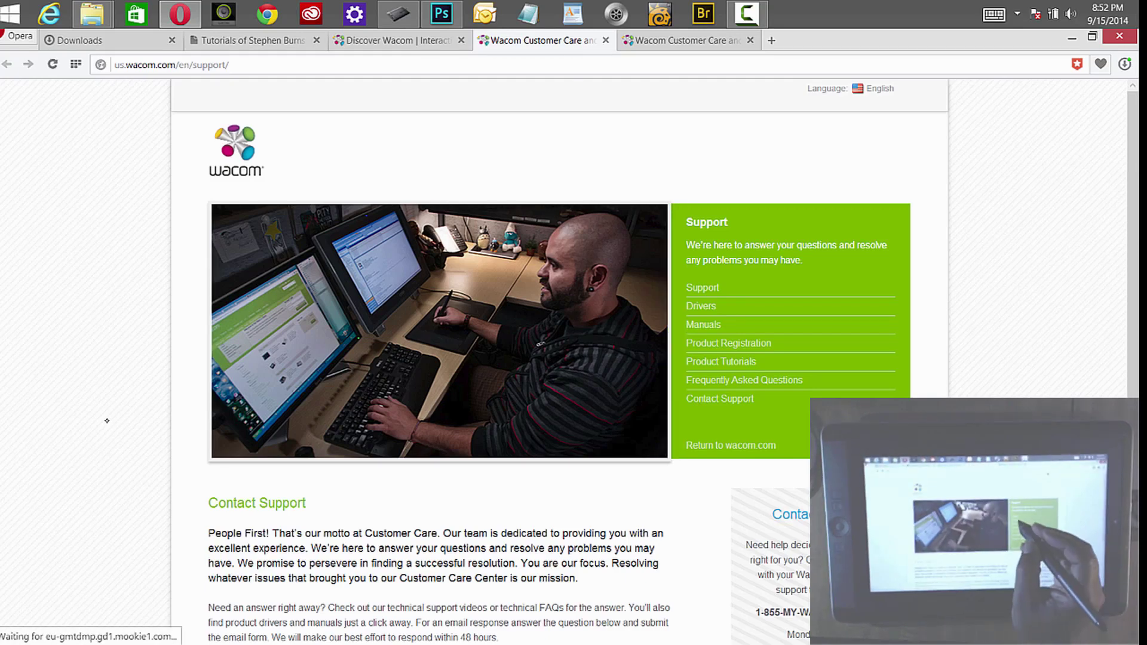
{"action": "left_click", "coordinate": [708, 306]}
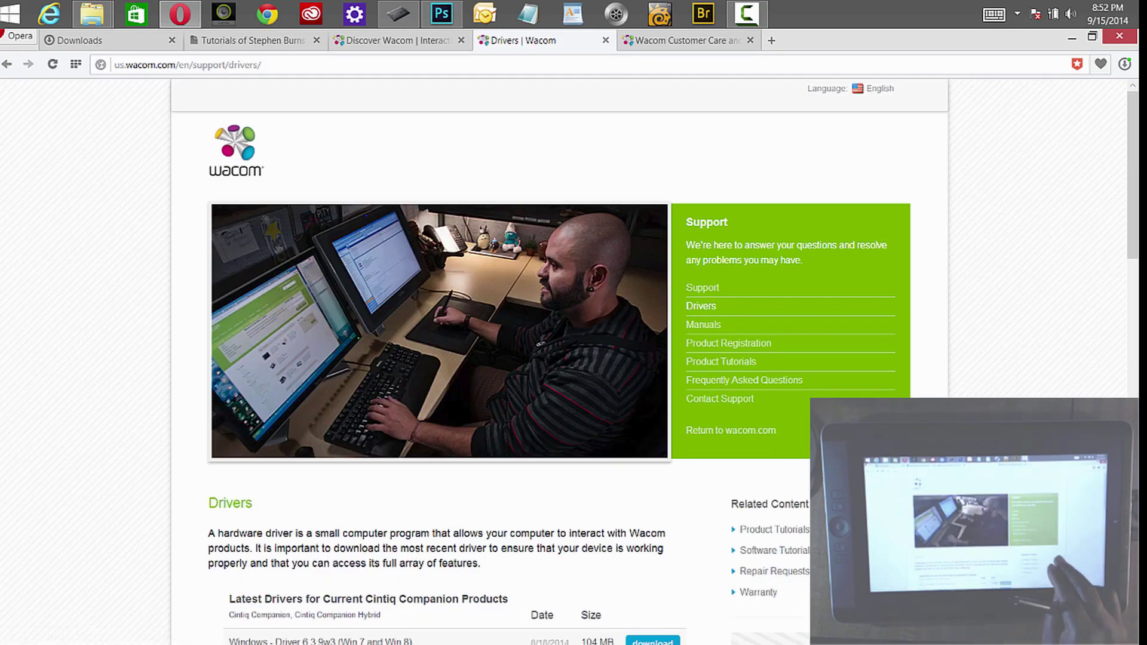
{"action": "scroll", "coordinate": [562, 358], "scroll_direction": "down", "scroll_amount": 7}
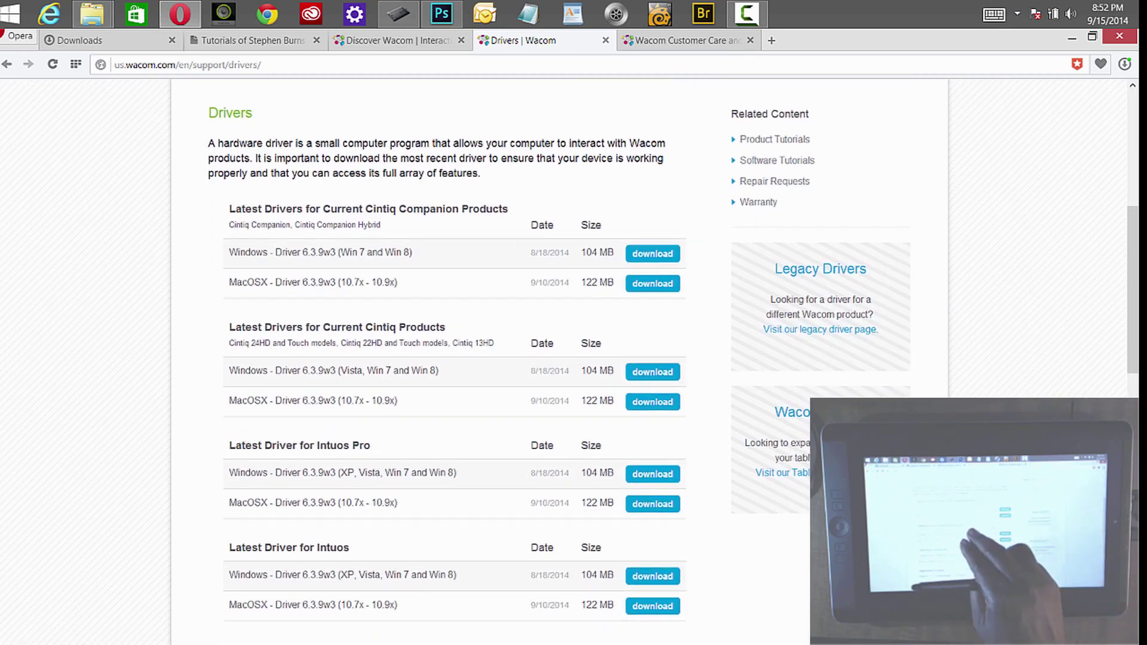
{"action": "left_click", "coordinate": [543, 545]}
{"action": "scroll", "coordinate": [562, 358], "scroll_direction": "down", "scroll_amount": 3}
{"action": "scroll", "coordinate": [561, 359], "scroll_direction": "up", "scroll_amount": 3}
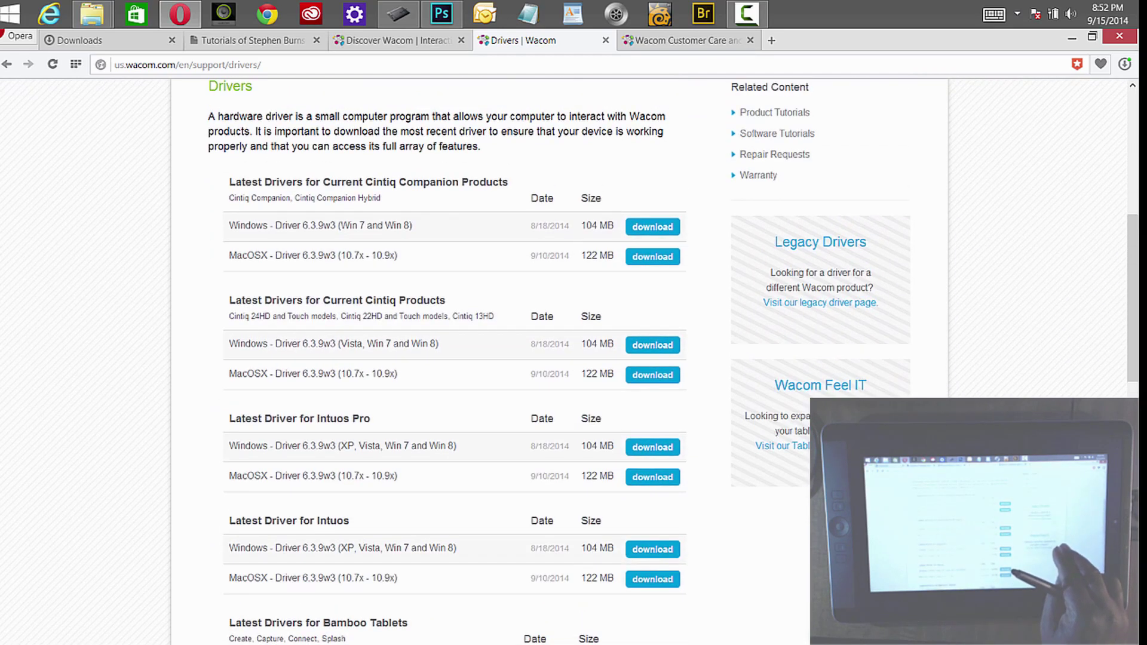
{"action": "scroll", "coordinate": [562, 359], "scroll_direction": "down", "scroll_amount": 1}
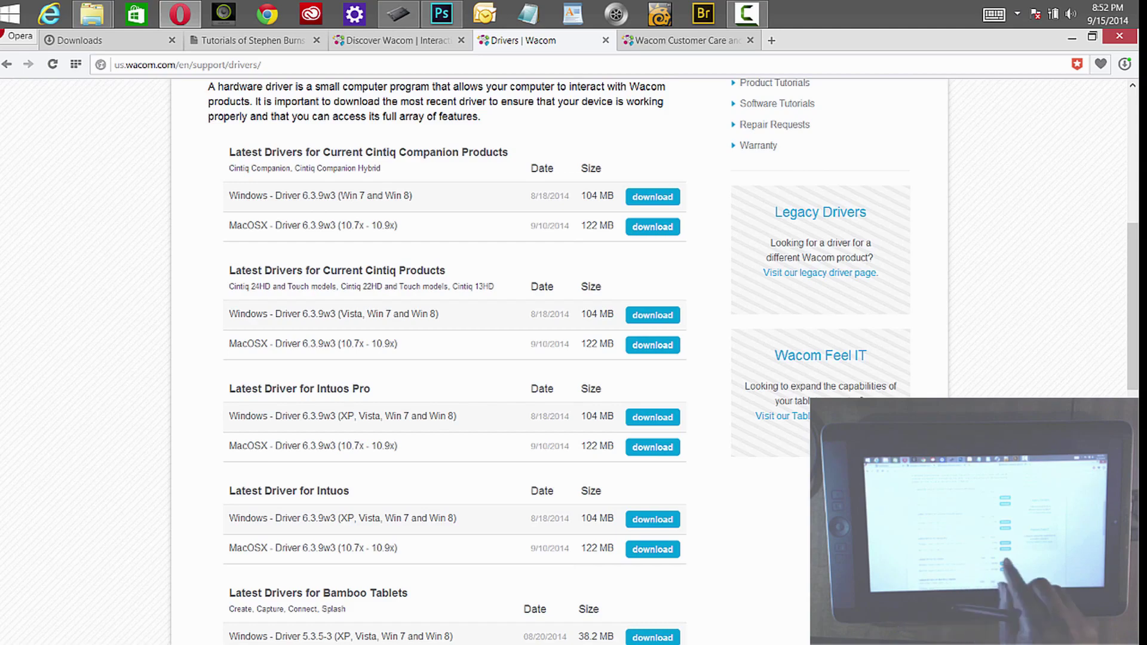
{"action": "scroll", "coordinate": [562, 358], "scroll_direction": "up", "scroll_amount": 3}
{"action": "scroll", "coordinate": [562, 358], "scroll_direction": "up", "scroll_amount": 4}
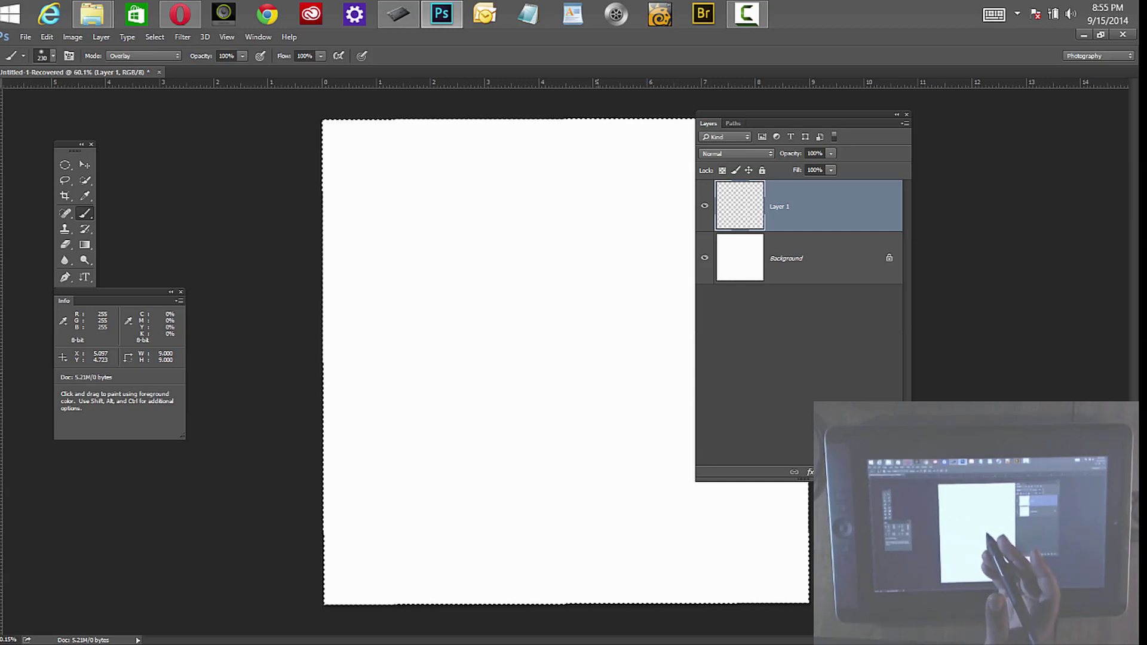
Step: Switch to full-screen mode, hide the Info panel, and paint then remove a test stroke
{"action": "key", "text": "f"}
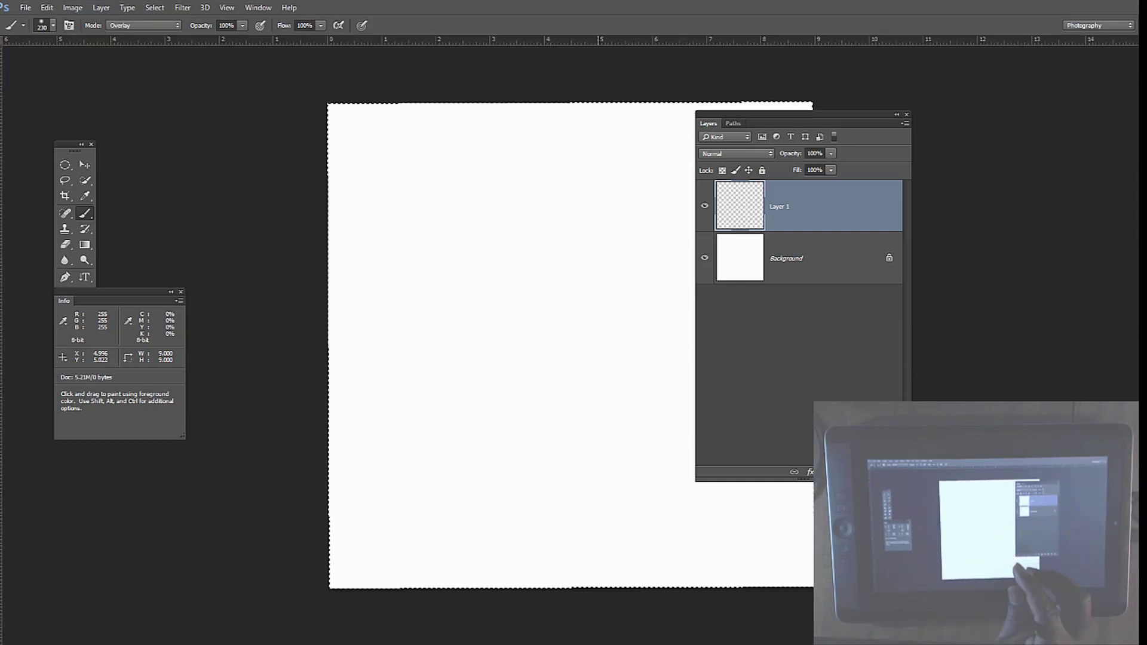
{"action": "left_click_drag", "start_coordinate": [538, 299], "coordinate": [345, 309]}
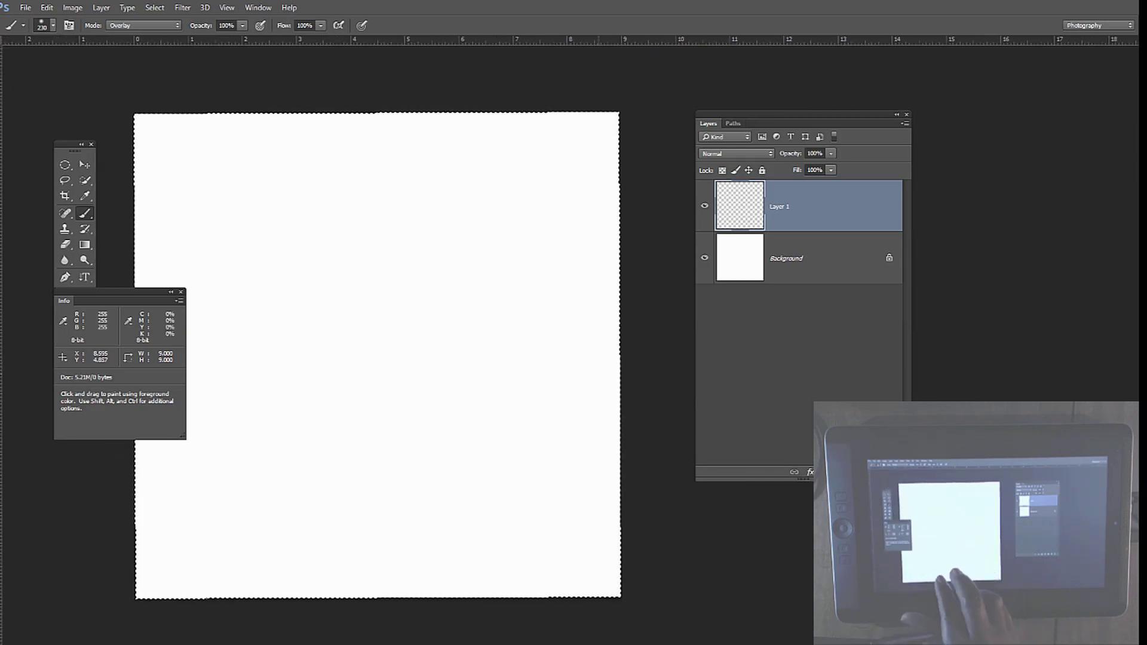
{"action": "key", "text": "F8"}
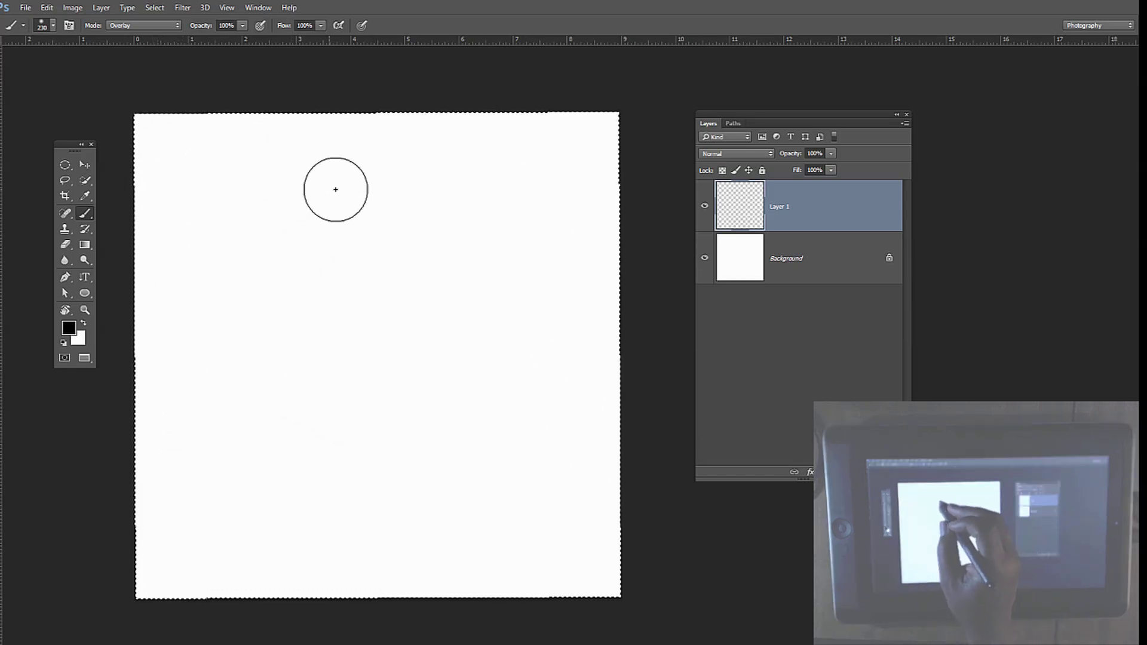
{"action": "mouse_move", "coordinate": [335, 187]}
{"action": "left_mouse_down"}
{"action": "mouse_move", "coordinate": [259, 273]}
{"action": "mouse_move", "coordinate": [256, 326]}
{"action": "mouse_move", "coordinate": [331, 391]}
{"action": "mouse_move", "coordinate": [358, 380]}
{"action": "mouse_move", "coordinate": [325, 418]}
{"action": "left_mouse_up"}
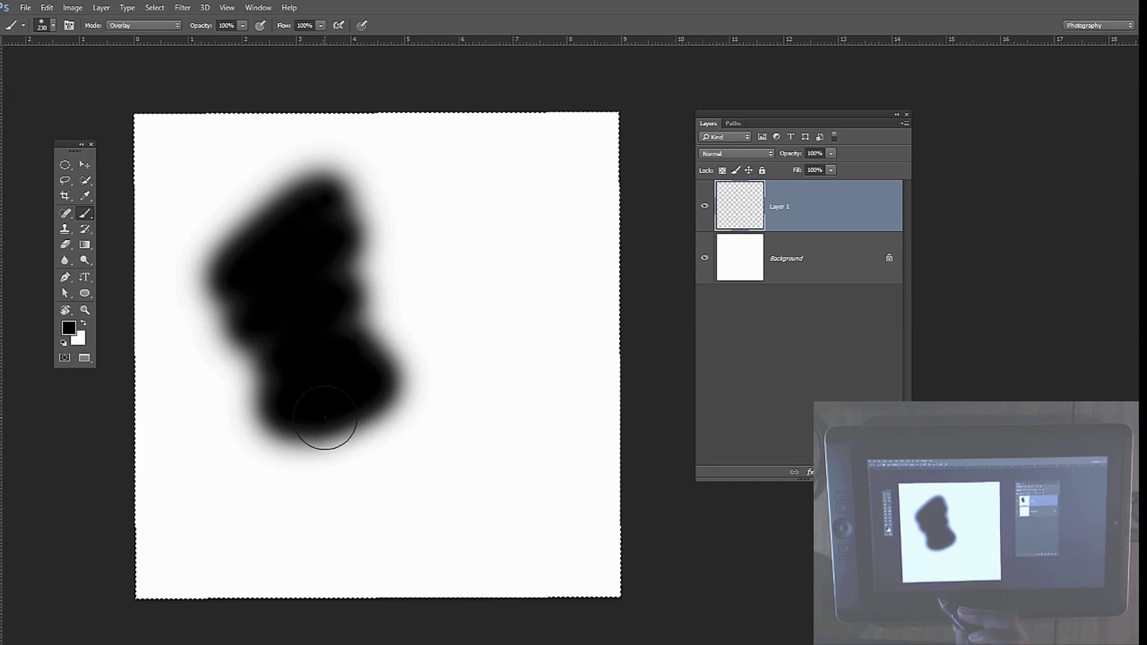
{"action": "key", "text": "Delete"}
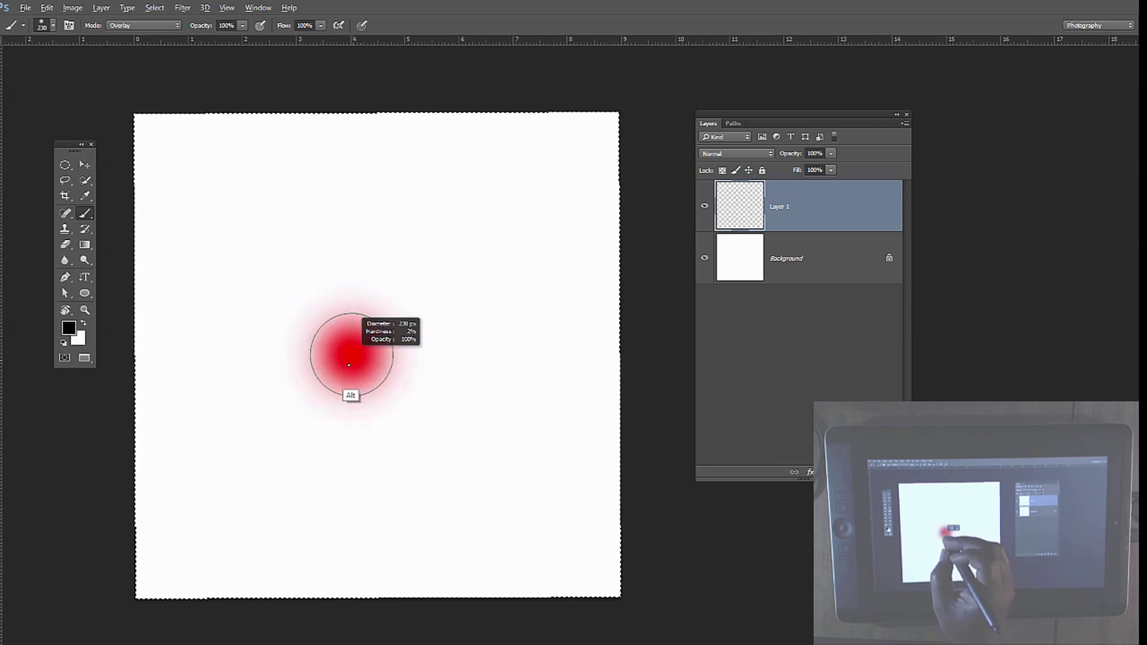
Step: Resize the brush on canvas through several sizes down to 219 px and leave full-screen mode
{"action": "mouse_move", "coordinate": [349, 365]}
{"action": "left_mouse_down"}
{"action": "mouse_move", "coordinate": [510, 398]}
{"action": "mouse_move", "coordinate": [314, 402]}
{"action": "mouse_move", "coordinate": [508, 412]}
{"action": "mouse_move", "coordinate": [231, 420]}
{"action": "mouse_move", "coordinate": [545, 415]}
{"action": "mouse_move", "coordinate": [212, 422]}
{"action": "mouse_move", "coordinate": [472, 419]}
{"action": "mouse_move", "coordinate": [356, 452]}
{"action": "mouse_move", "coordinate": [351, 568]}
{"action": "mouse_move", "coordinate": [361, 553]}
{"action": "left_mouse_up"}
{"action": "mouse_move", "coordinate": [335, 333]}
{"action": "left_mouse_down"}
{"action": "mouse_move", "coordinate": [407, 356]}
{"action": "mouse_move", "coordinate": [430, 559]}
{"action": "left_mouse_up"}
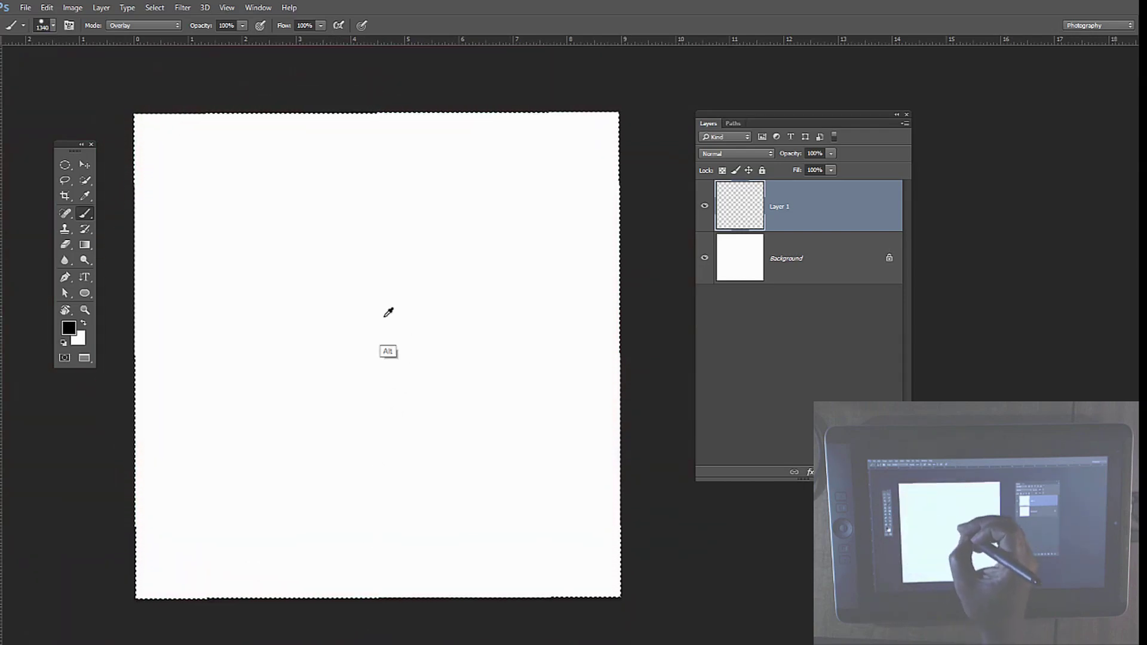
{"action": "mouse_move", "coordinate": [389, 312]}
{"action": "left_mouse_down"}
{"action": "mouse_move", "coordinate": [413, 454]}
{"action": "mouse_move", "coordinate": [434, 239]}
{"action": "mouse_move", "coordinate": [460, 303]}
{"action": "mouse_move", "coordinate": [293, 351]}
{"action": "mouse_move", "coordinate": [275, 346]}
{"action": "mouse_move", "coordinate": [361, 359]}
{"action": "mouse_move", "coordinate": [357, 370]}
{"action": "mouse_move", "coordinate": [272, 391]}
{"action": "mouse_move", "coordinate": [305, 390]}
{"action": "mouse_move", "coordinate": [325, 352]}
{"action": "mouse_move", "coordinate": [335, 238]}
{"action": "mouse_move", "coordinate": [338, 493]}
{"action": "mouse_move", "coordinate": [351, 299]}
{"action": "mouse_move", "coordinate": [347, 440]}
{"action": "mouse_move", "coordinate": [322, 412]}
{"action": "mouse_move", "coordinate": [332, 389]}
{"action": "mouse_move", "coordinate": [413, 440]}
{"action": "mouse_move", "coordinate": [418, 421]}
{"action": "left_mouse_up"}
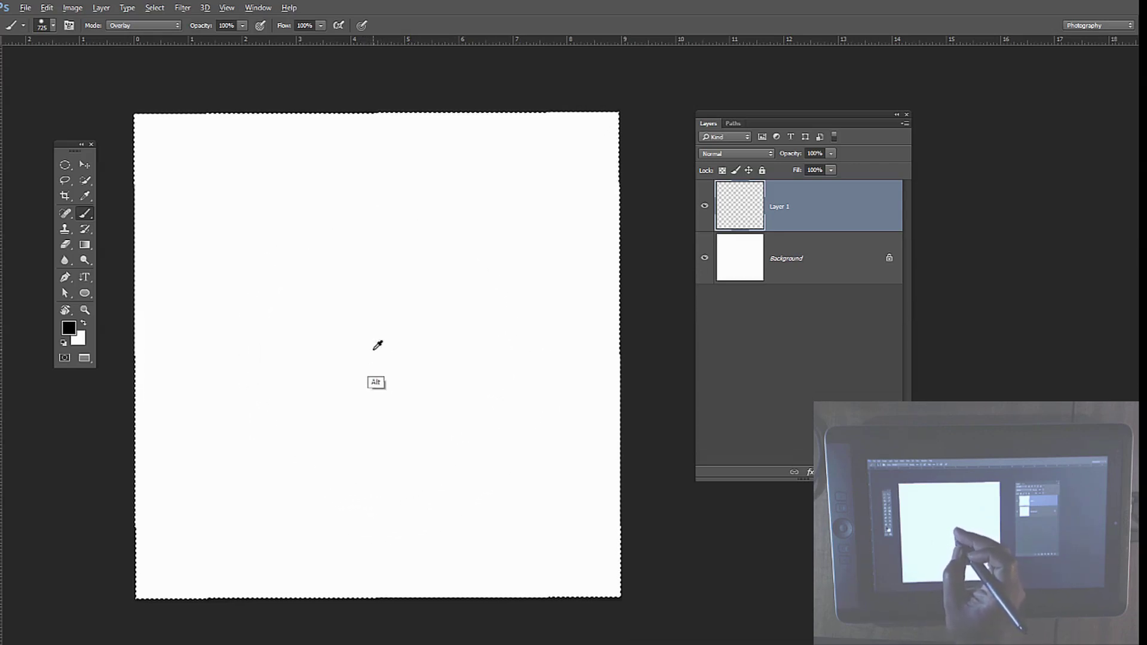
{"action": "mouse_move", "coordinate": [376, 345]}
{"action": "left_mouse_down"}
{"action": "mouse_move", "coordinate": [428, 356]}
{"action": "mouse_move", "coordinate": [294, 378]}
{"action": "left_mouse_up"}
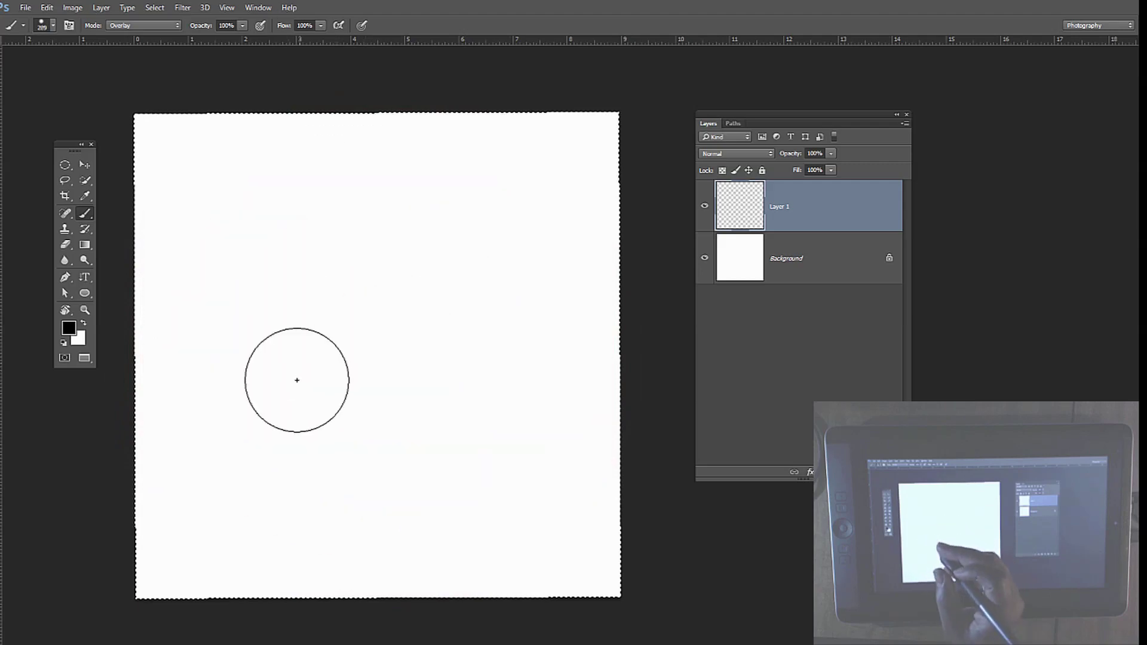
{"action": "key", "text": "Tab"}
{"action": "key", "text": "Tab"}
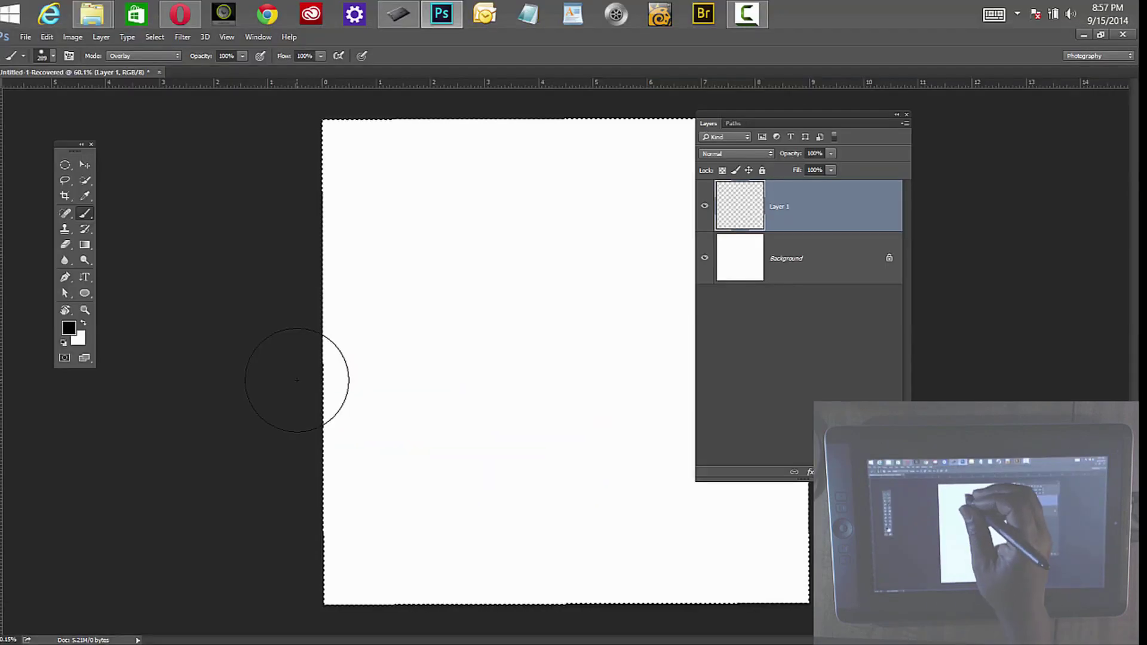
Step: In Wacom Tablet Properties, add Photoshop as a custom application for the Grip Pen
{"action": "left_click", "coordinate": [398, 13]}
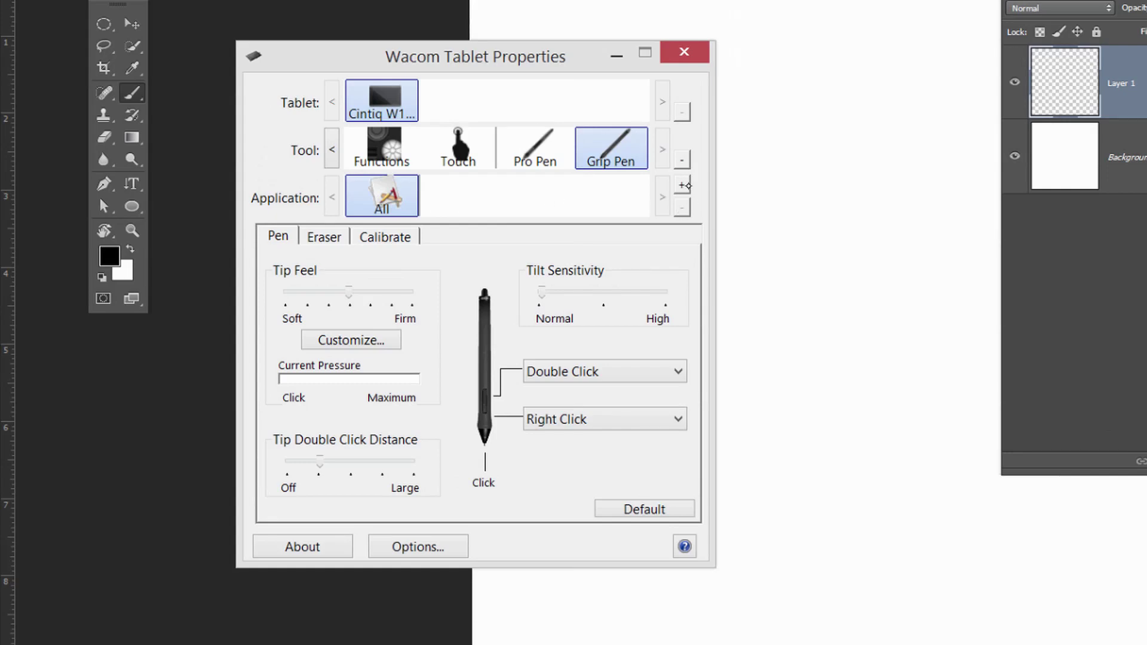
{"action": "left_click", "coordinate": [683, 185]}
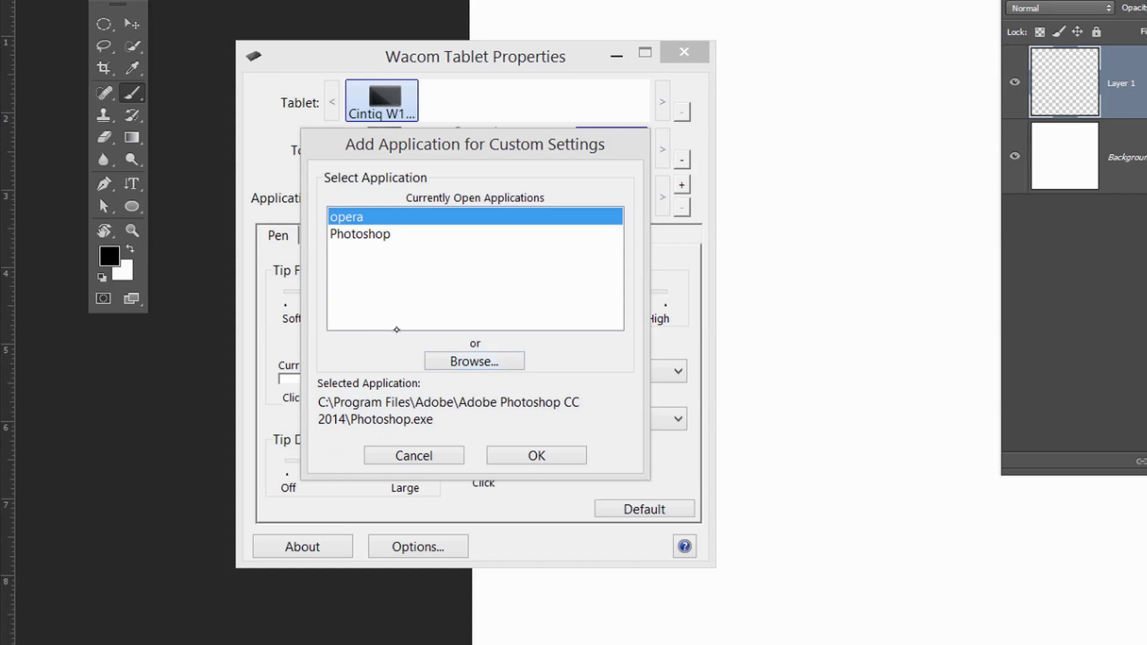
{"action": "left_click", "coordinate": [379, 235]}
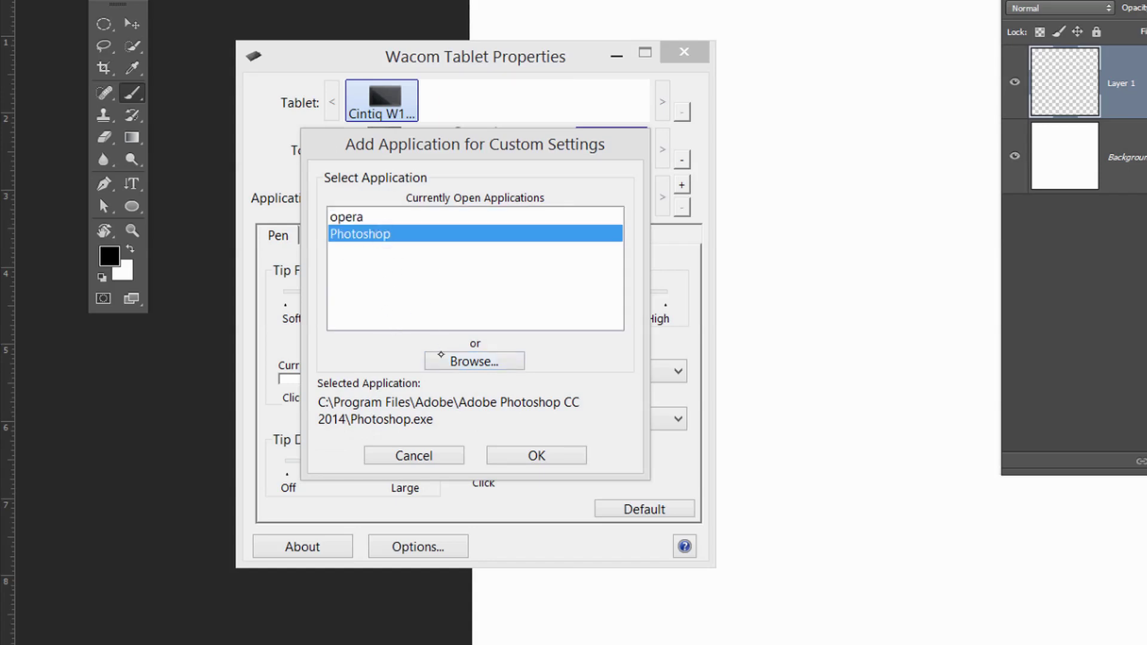
{"action": "left_click", "coordinate": [537, 456]}
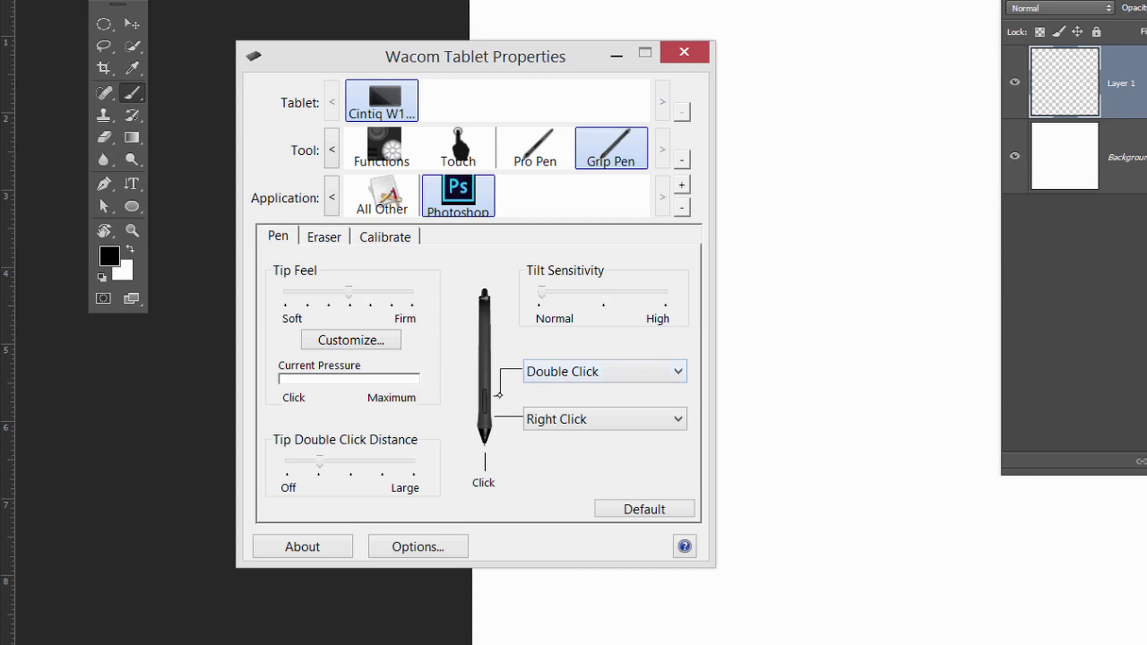
{"action": "key", "text": "alt+F4"}
Step: Map the Grip Pen's upper side switch to Alt + Right click for Photoshop and close the settings
{"action": "left_click", "coordinate": [615, 377]}
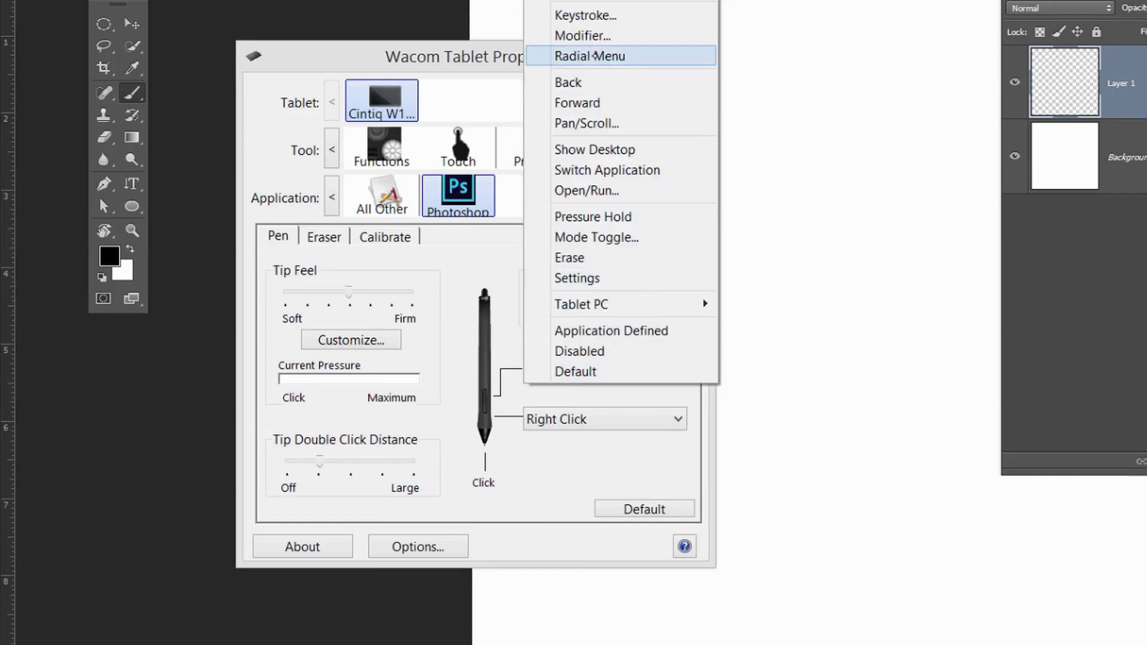
{"action": "left_click", "coordinate": [600, 36]}
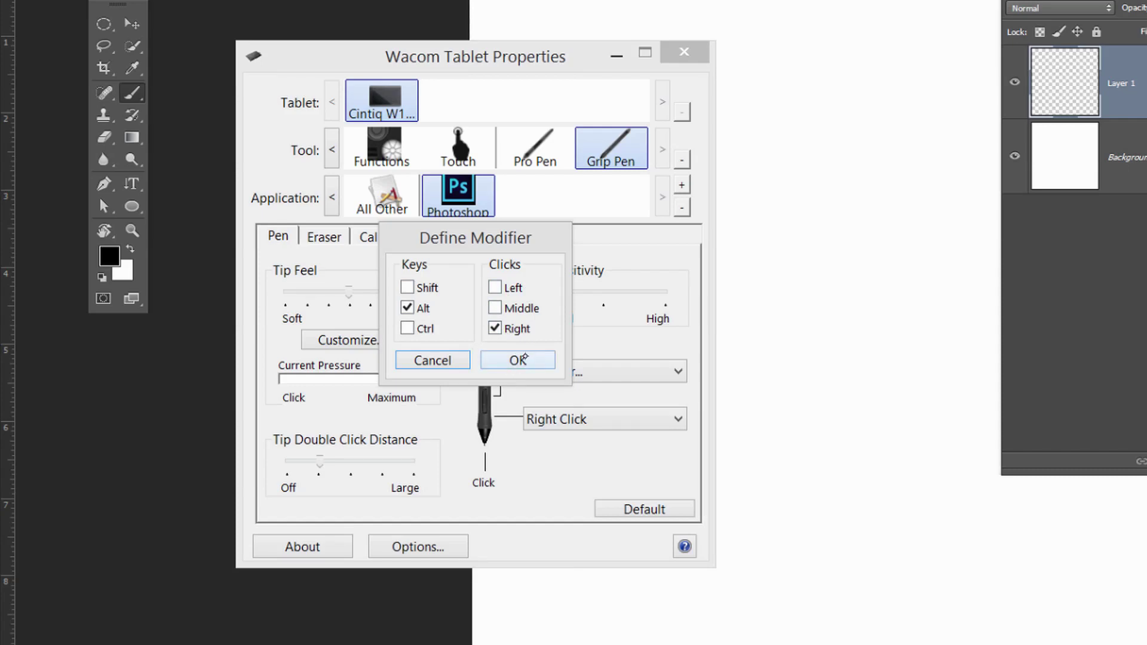
{"action": "left_click", "coordinate": [519, 361]}
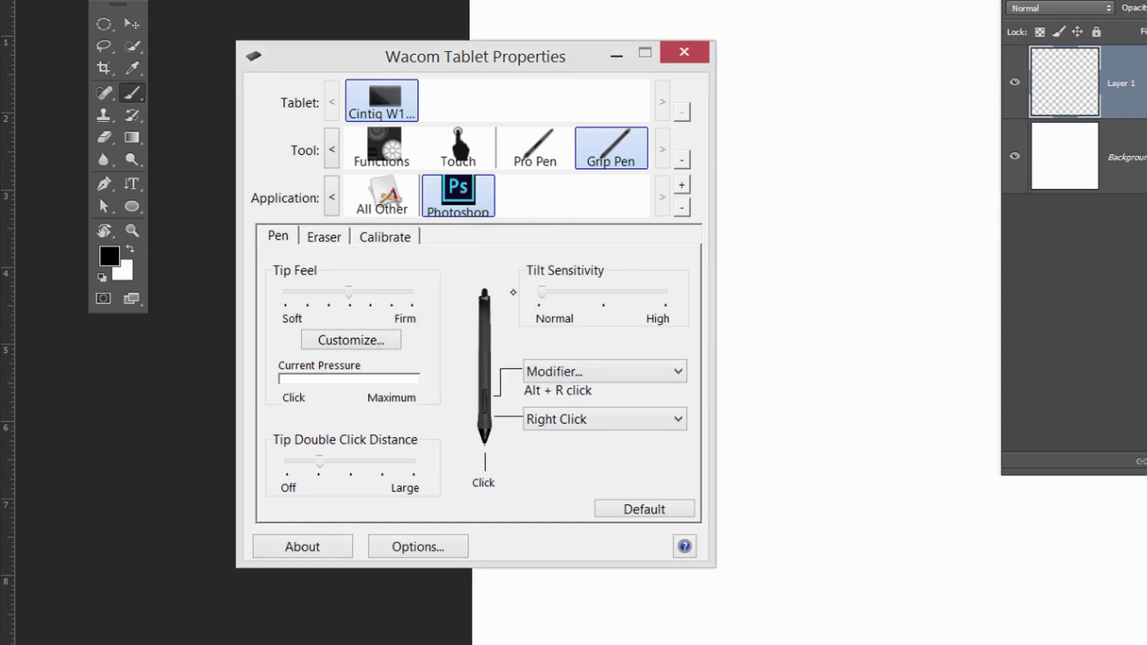
{"action": "key", "text": "alt+F4"}
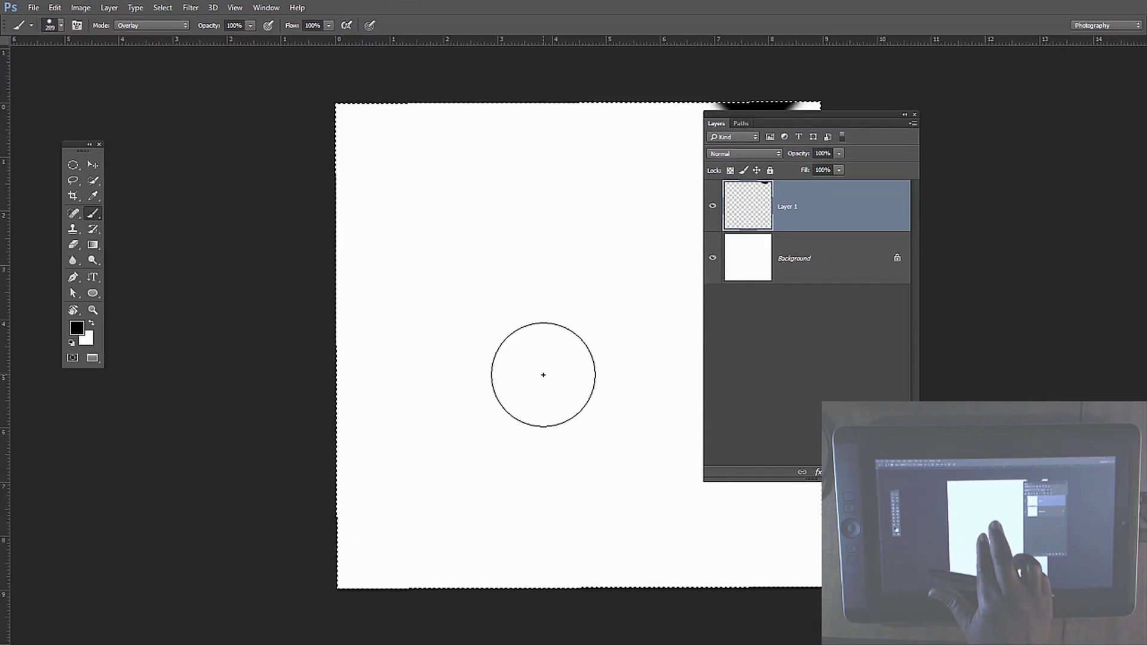
Step: Undo the stray black blob and set the brush to 402 px with 3% hardness
{"action": "scroll", "coordinate": [543, 375], "scroll_direction": "right", "scroll_amount": 5}
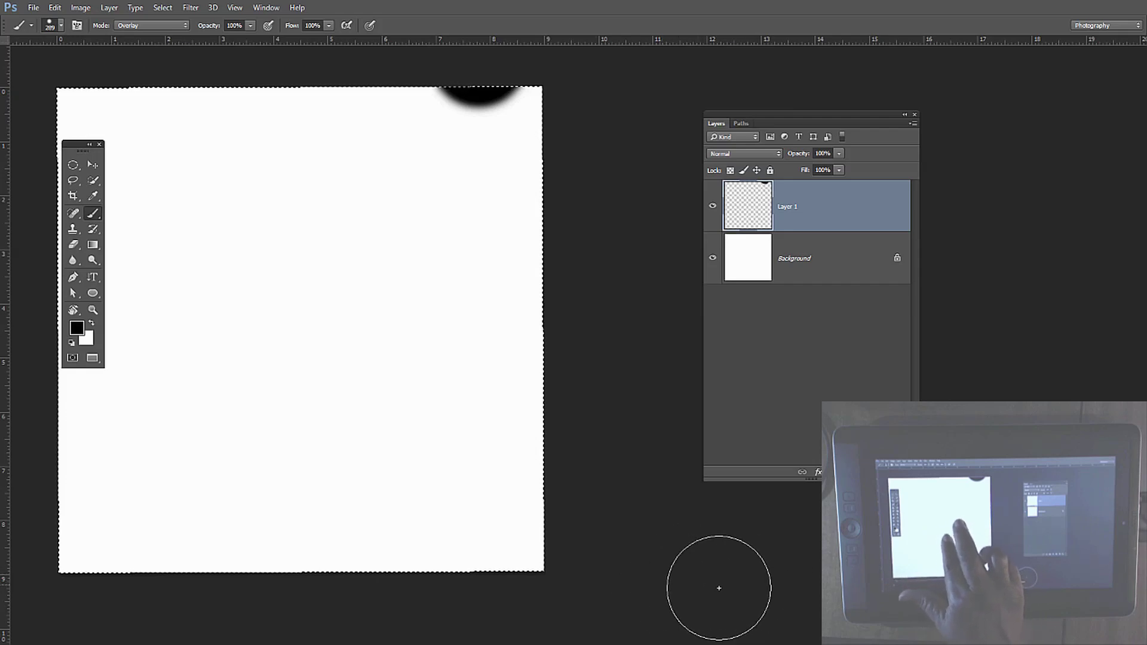
{"action": "scroll", "coordinate": [690, 592], "scroll_direction": "left", "scroll_amount": 1}
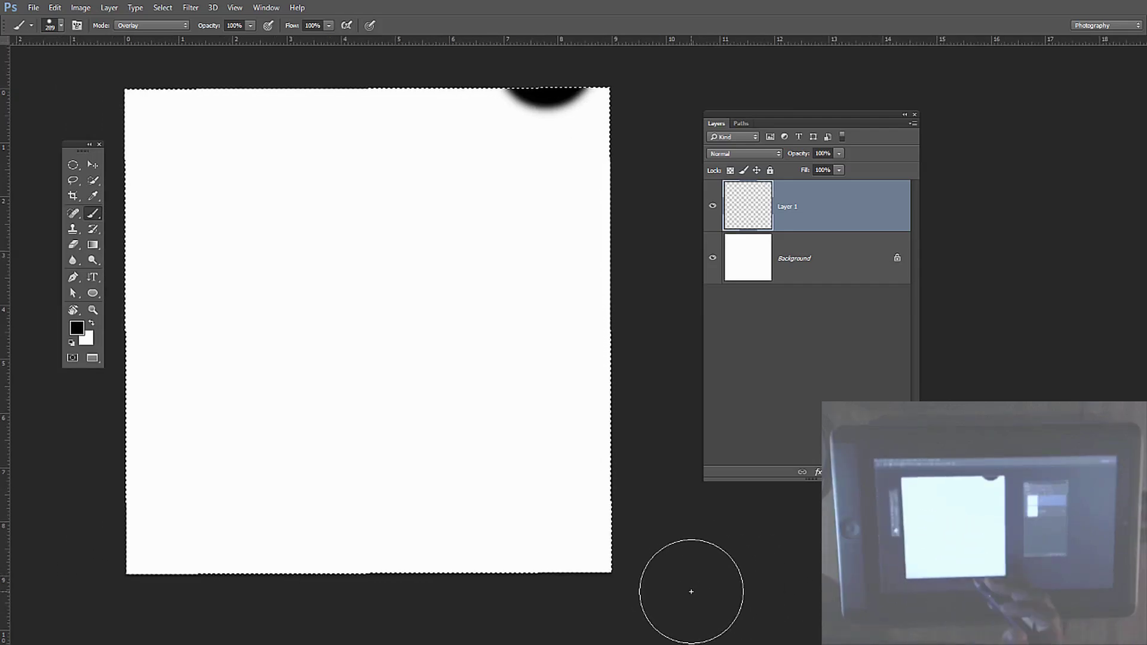
{"action": "key", "text": "ctrl+z"}
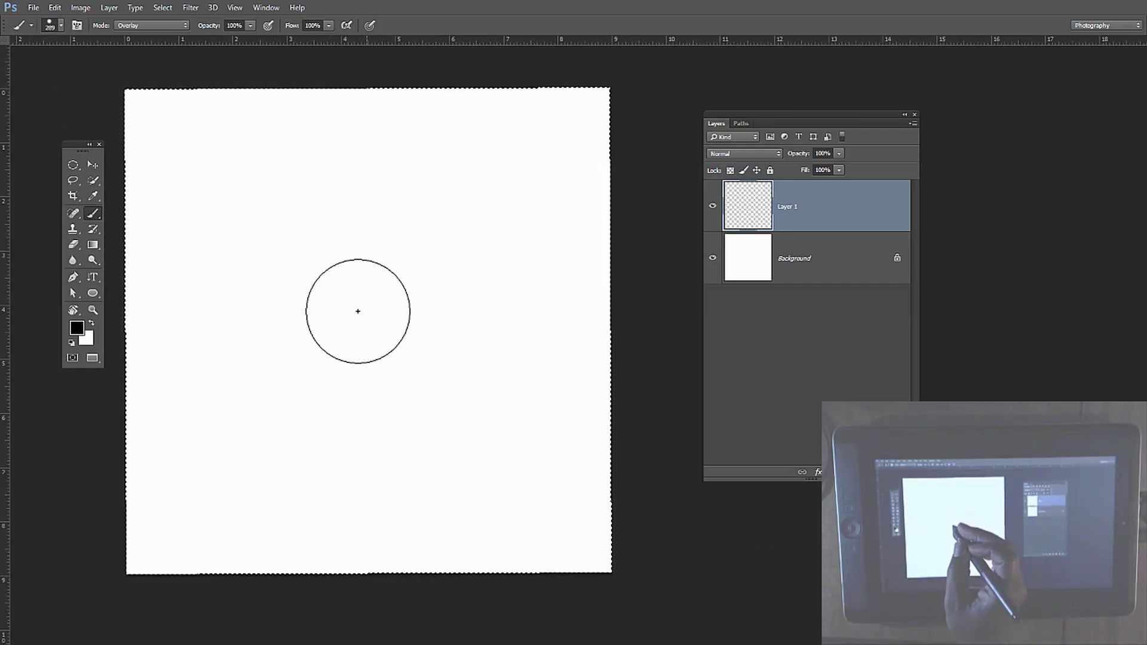
{"action": "mouse_move", "coordinate": [326, 320]}
{"action": "left_mouse_down"}
{"action": "mouse_move", "coordinate": [500, 349]}
{"action": "mouse_move", "coordinate": [286, 358]}
{"action": "mouse_move", "coordinate": [424, 354]}
{"action": "mouse_move", "coordinate": [418, 362]}
{"action": "mouse_move", "coordinate": [395, 266]}
{"action": "mouse_move", "coordinate": [383, 439]}
{"action": "mouse_move", "coordinate": [359, 438]}
{"action": "mouse_move", "coordinate": [374, 264]}
{"action": "mouse_move", "coordinate": [372, 351]}
{"action": "mouse_move", "coordinate": [394, 385]}
{"action": "mouse_move", "coordinate": [342, 260]}
{"action": "left_mouse_up"}
{"action": "mouse_move", "coordinate": [348, 424]}
{"action": "left_mouse_down"}
{"action": "mouse_move", "coordinate": [350, 251]}
{"action": "mouse_move", "coordinate": [356, 333]}
{"action": "mouse_move", "coordinate": [352, 301]}
{"action": "left_mouse_up"}
{"action": "left_click_drag", "start_coordinate": [348, 242], "coordinate": [348, 241]}
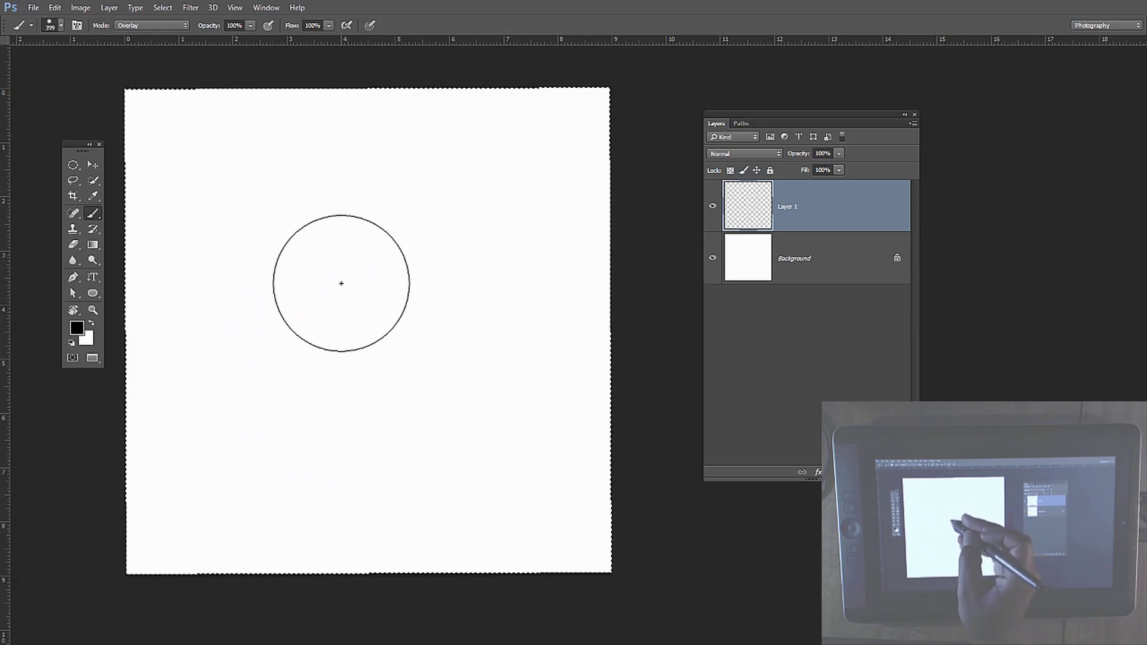
{"action": "mouse_move", "coordinate": [361, 341]}
{"action": "left_mouse_down"}
{"action": "mouse_move", "coordinate": [371, 371]}
{"action": "mouse_move", "coordinate": [328, 371]}
{"action": "mouse_move", "coordinate": [367, 346]}
{"action": "mouse_move", "coordinate": [361, 231]}
{"action": "mouse_move", "coordinate": [348, 244]}
{"action": "left_mouse_up"}
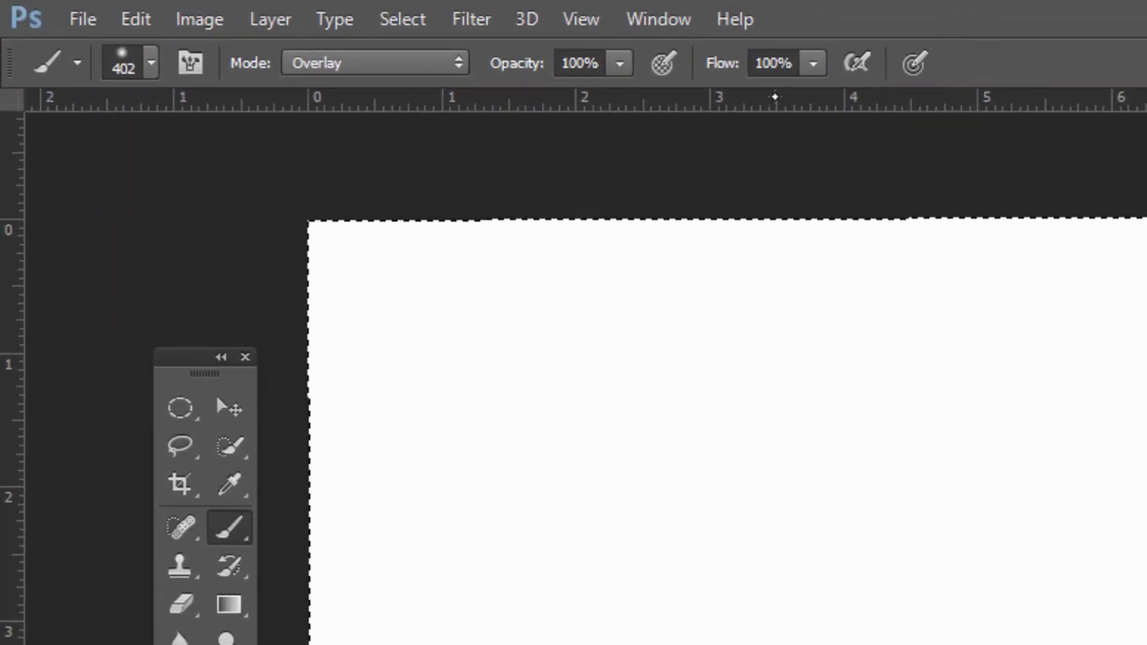
Step: In the Brush panel, enable Transfer with Flow Jitter controlled by Pen Pressure
{"action": "left_click", "coordinate": [190, 62]}
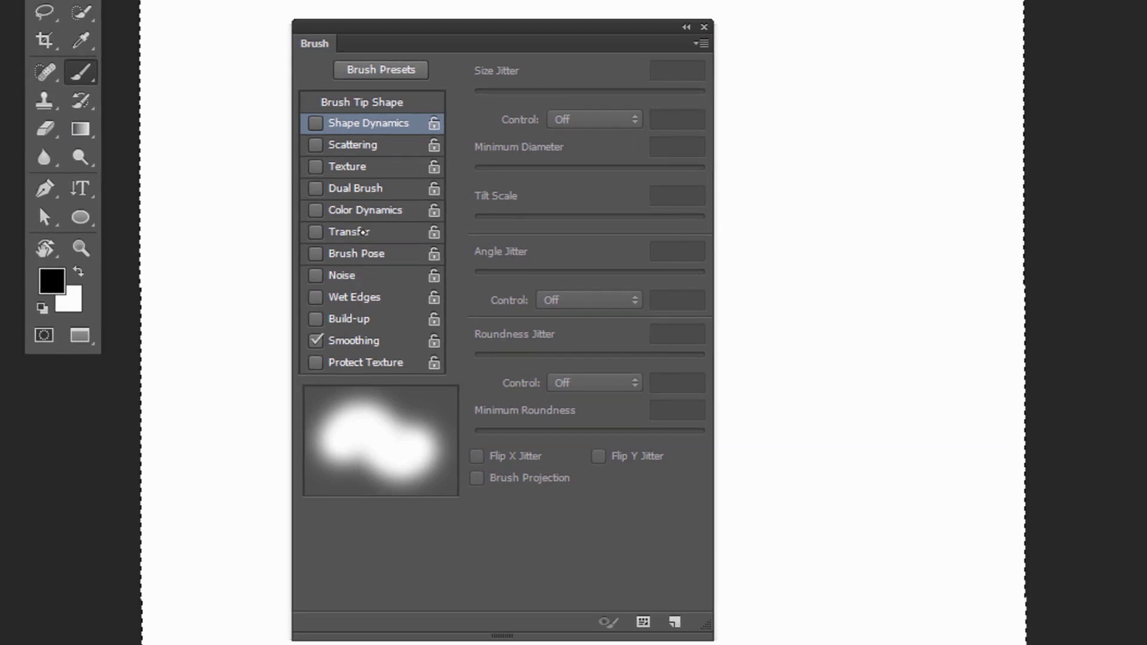
{"action": "left_click", "coordinate": [362, 232]}
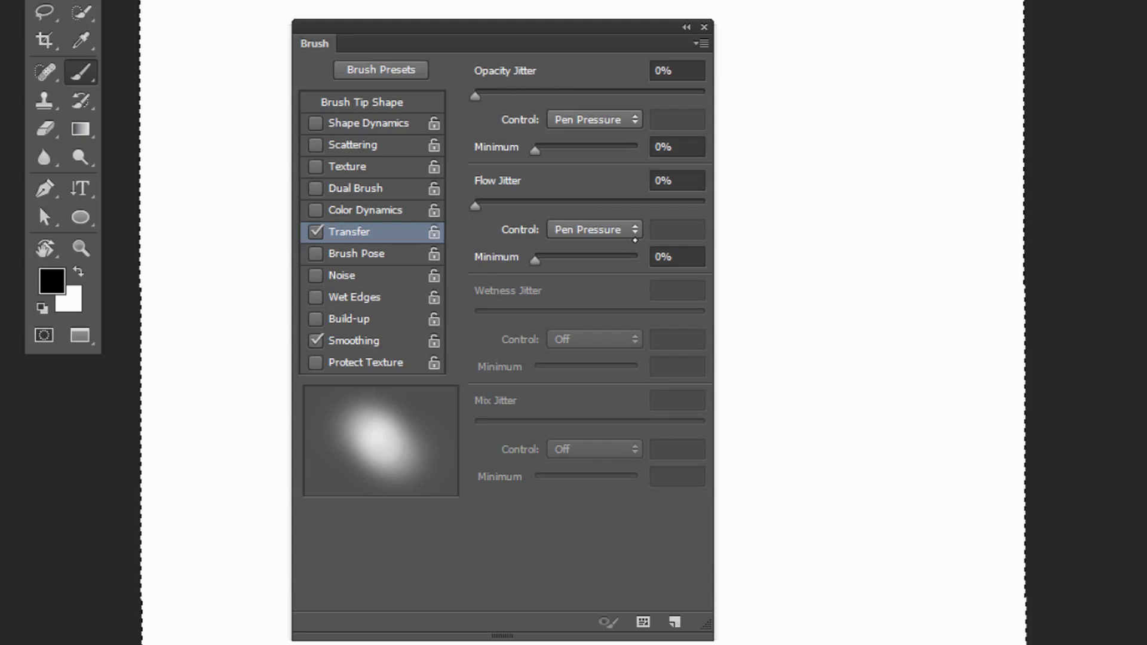
{"action": "left_click", "coordinate": [632, 229]}
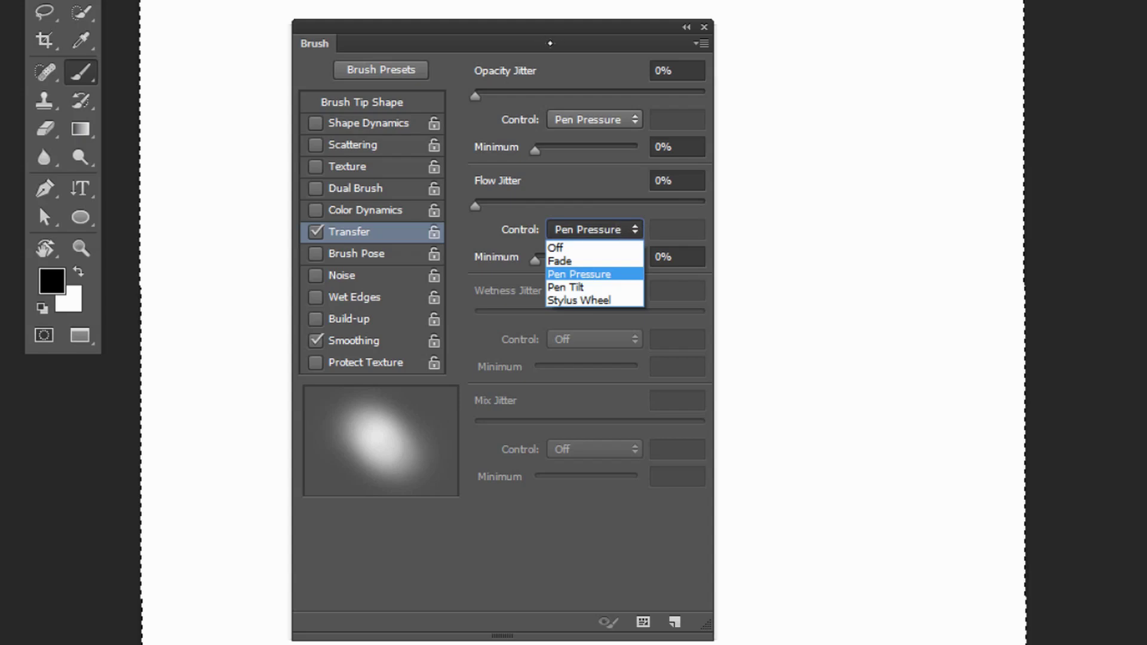
{"action": "left_click", "coordinate": [570, 33]}
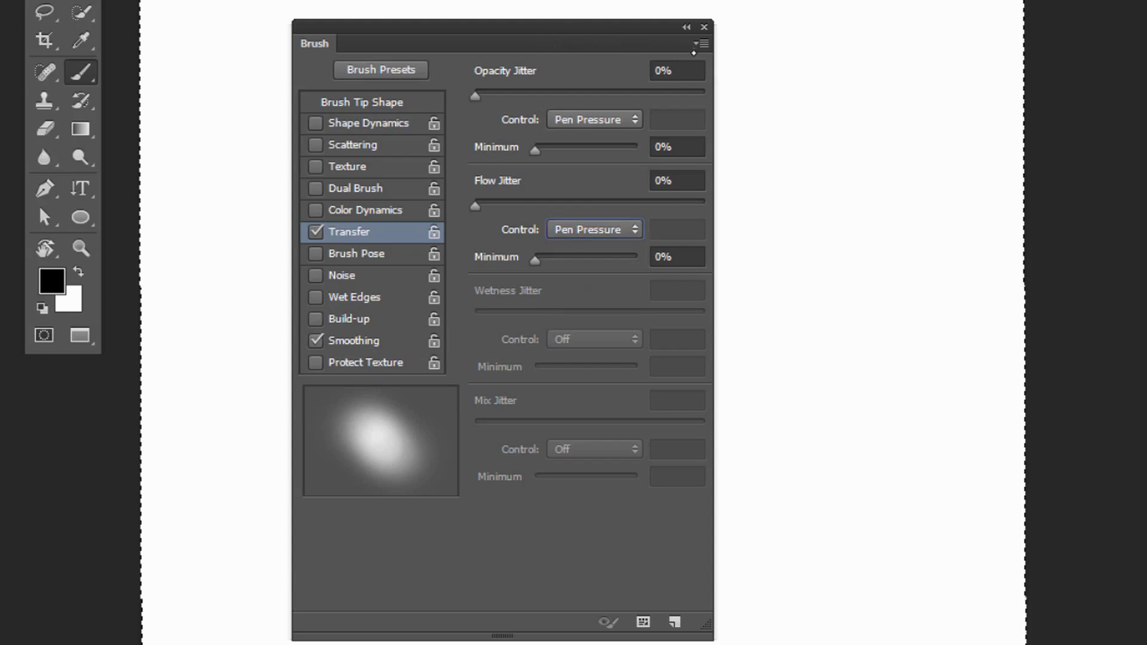
Step: Save the brush as the new preset 'Soft Round 402 1'
{"action": "left_click", "coordinate": [700, 44]}
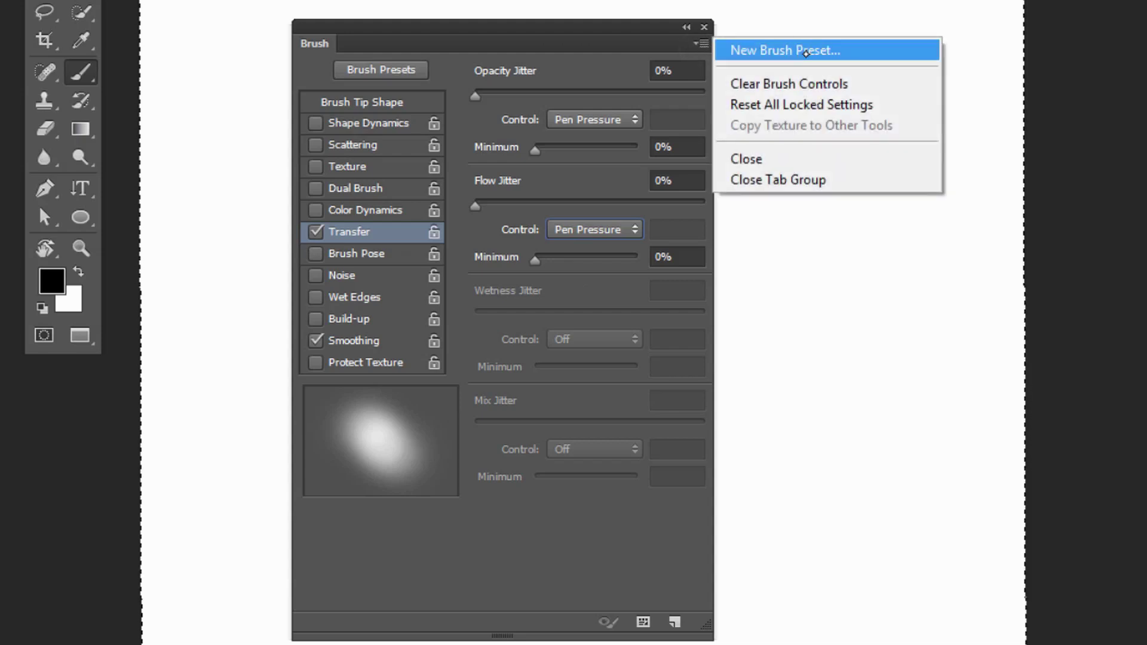
{"action": "left_click", "coordinate": [800, 52]}
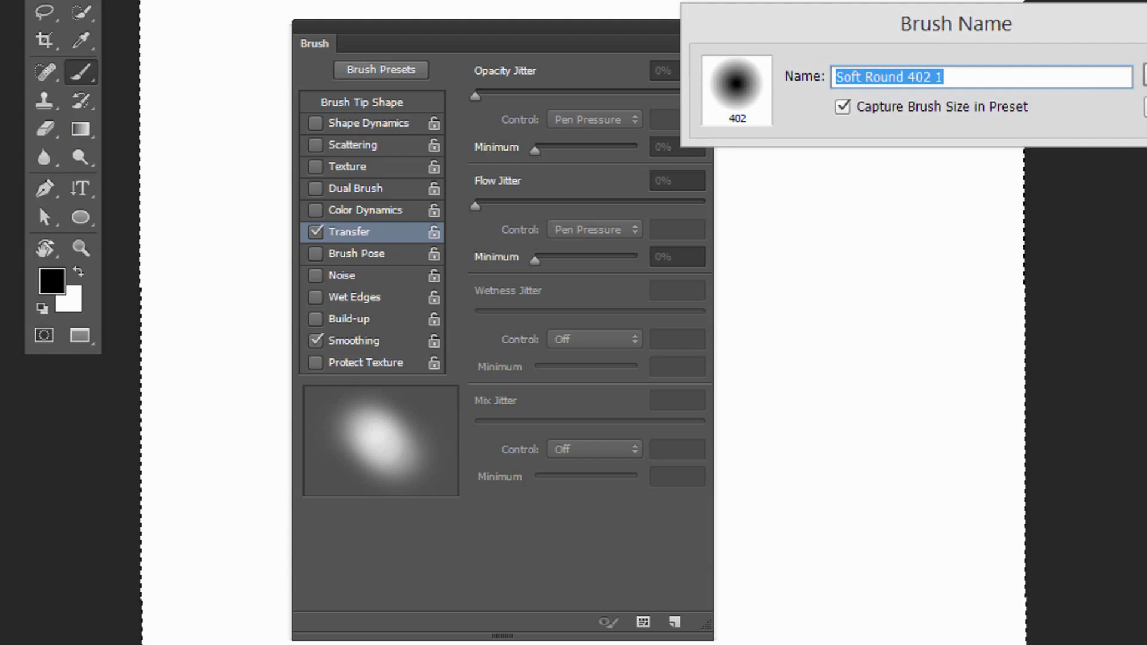
{"action": "key", "text": "Return"}
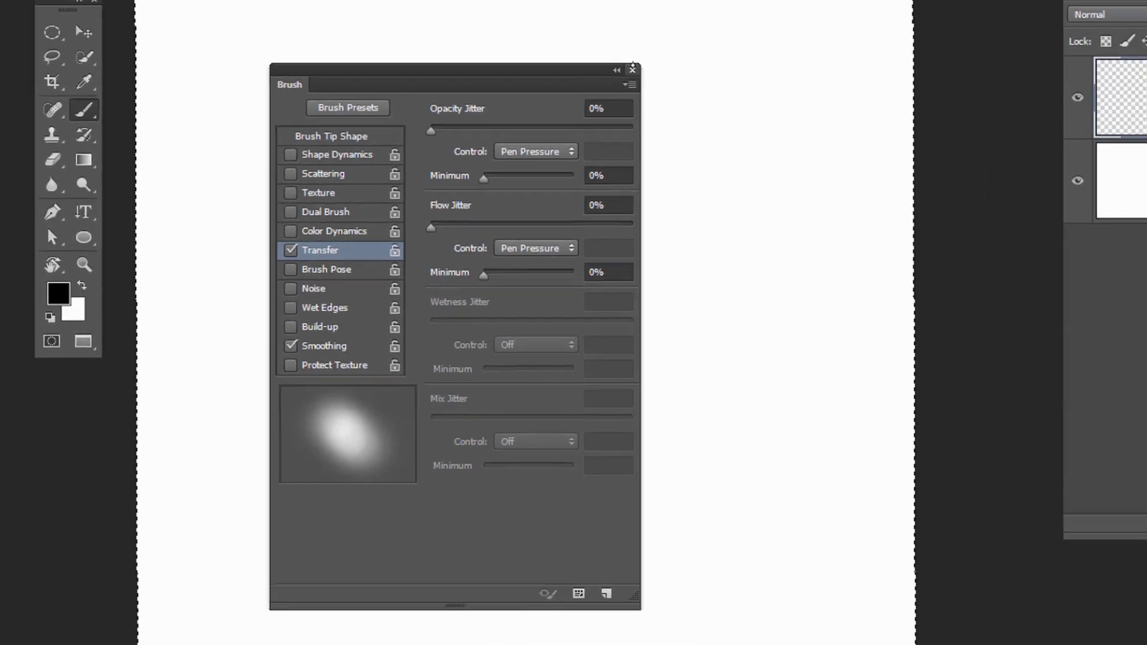
{"action": "left_click", "coordinate": [704, 27]}
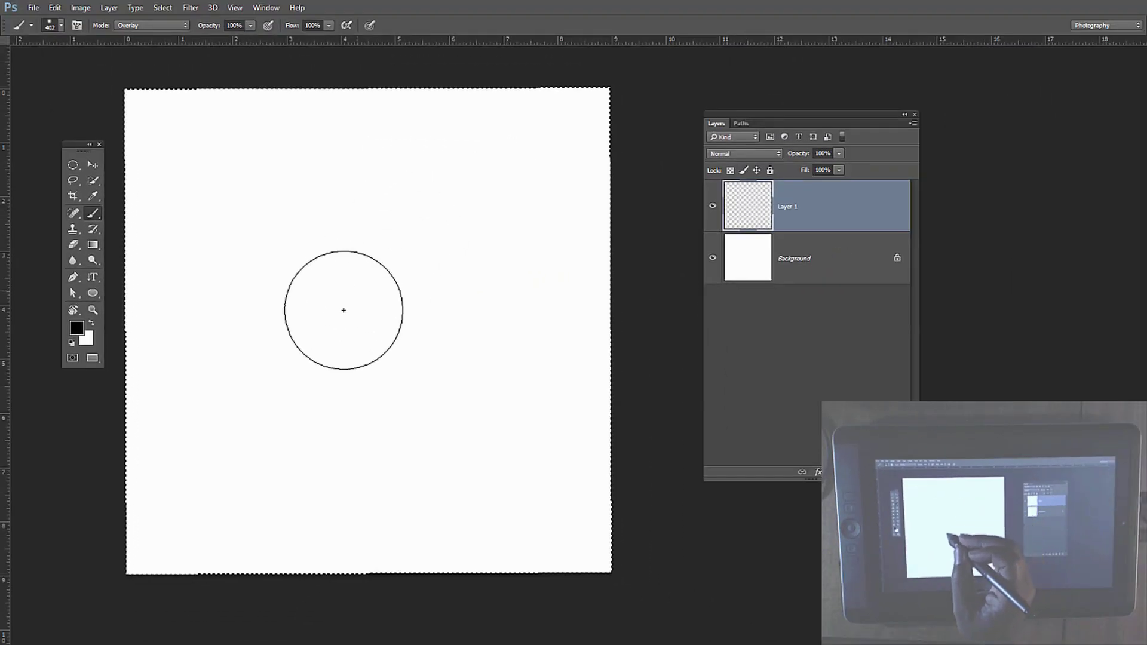
Step: Shrink the brush, paint a pressure test stroke on Layer 1, then delete it
{"action": "mouse_move", "coordinate": [336, 223]}
{"action": "left_mouse_down"}
{"action": "mouse_move", "coordinate": [327, 254]}
{"action": "mouse_move", "coordinate": [281, 251]}
{"action": "mouse_move", "coordinate": [277, 231]}
{"action": "left_mouse_up"}
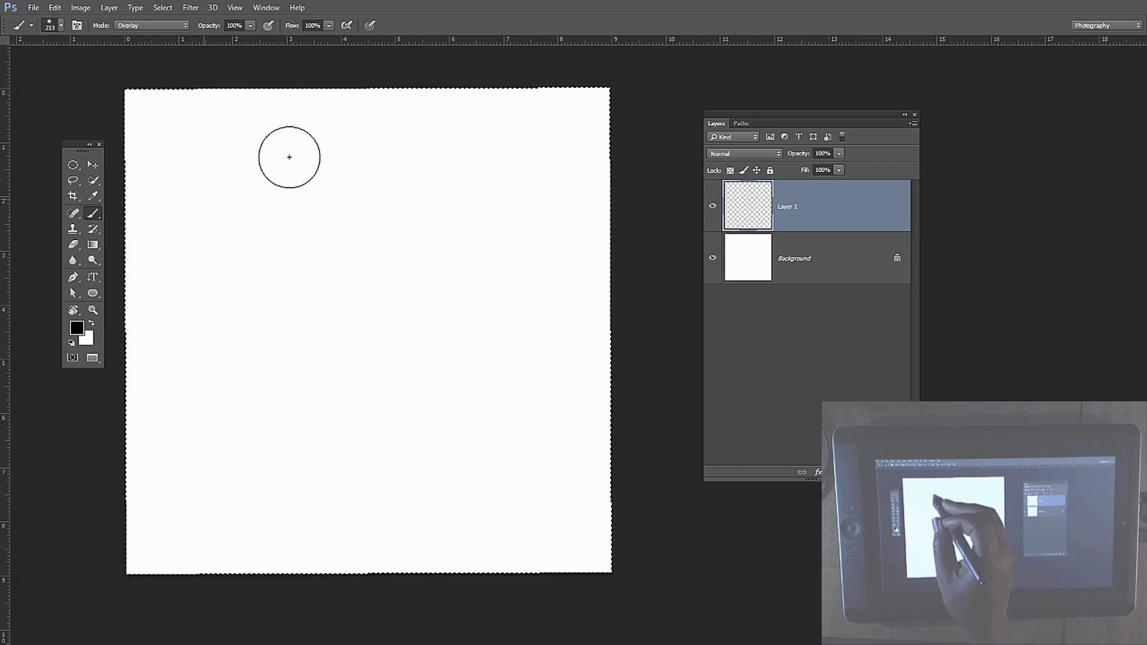
{"action": "mouse_move", "coordinate": [290, 156]}
{"action": "left_mouse_down"}
{"action": "mouse_move", "coordinate": [205, 203]}
{"action": "mouse_move", "coordinate": [182, 231]}
{"action": "mouse_move", "coordinate": [326, 177]}
{"action": "mouse_move", "coordinate": [179, 266]}
{"action": "mouse_move", "coordinate": [339, 222]}
{"action": "mouse_move", "coordinate": [230, 301]}
{"action": "mouse_move", "coordinate": [222, 321]}
{"action": "mouse_move", "coordinate": [356, 273]}
{"action": "mouse_move", "coordinate": [356, 285]}
{"action": "mouse_move", "coordinate": [268, 347]}
{"action": "mouse_move", "coordinate": [259, 370]}
{"action": "mouse_move", "coordinate": [347, 344]}
{"action": "mouse_move", "coordinate": [383, 347]}
{"action": "mouse_move", "coordinate": [280, 438]}
{"action": "mouse_move", "coordinate": [410, 397]}
{"action": "mouse_move", "coordinate": [425, 412]}
{"action": "mouse_move", "coordinate": [362, 467]}
{"action": "mouse_move", "coordinate": [376, 481]}
{"action": "mouse_move", "coordinate": [454, 484]}
{"action": "mouse_move", "coordinate": [417, 494]}
{"action": "mouse_move", "coordinate": [449, 406]}
{"action": "mouse_move", "coordinate": [434, 396]}
{"action": "mouse_move", "coordinate": [443, 370]}
{"action": "mouse_move", "coordinate": [456, 410]}
{"action": "mouse_move", "coordinate": [397, 460]}
{"action": "left_mouse_up"}
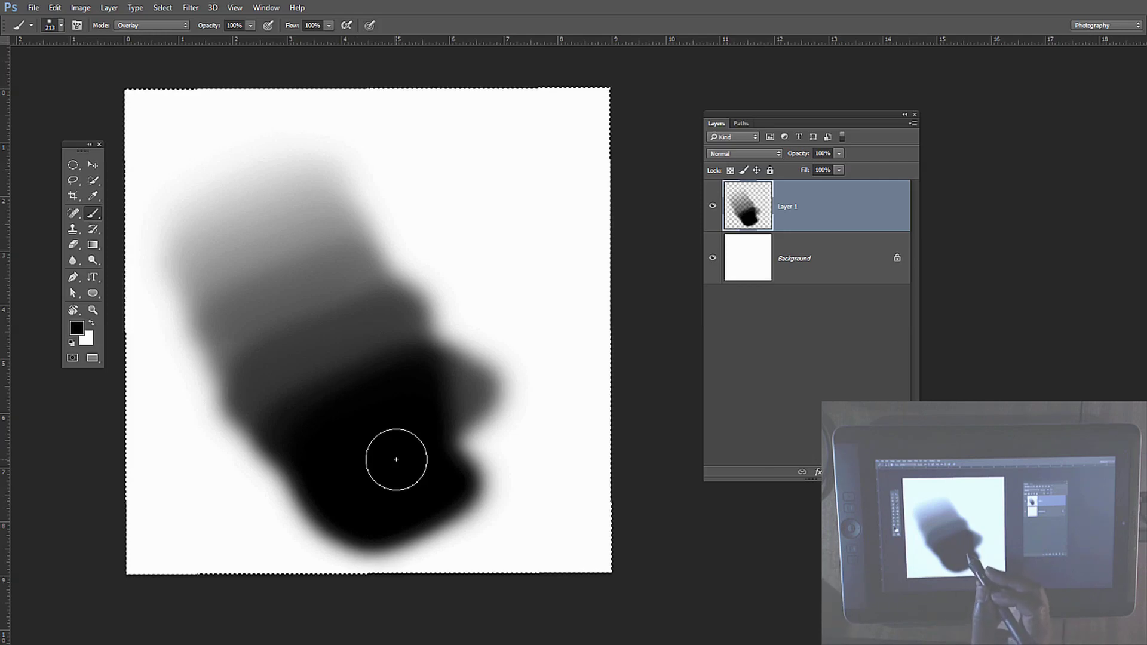
{"action": "key", "text": "Delete"}
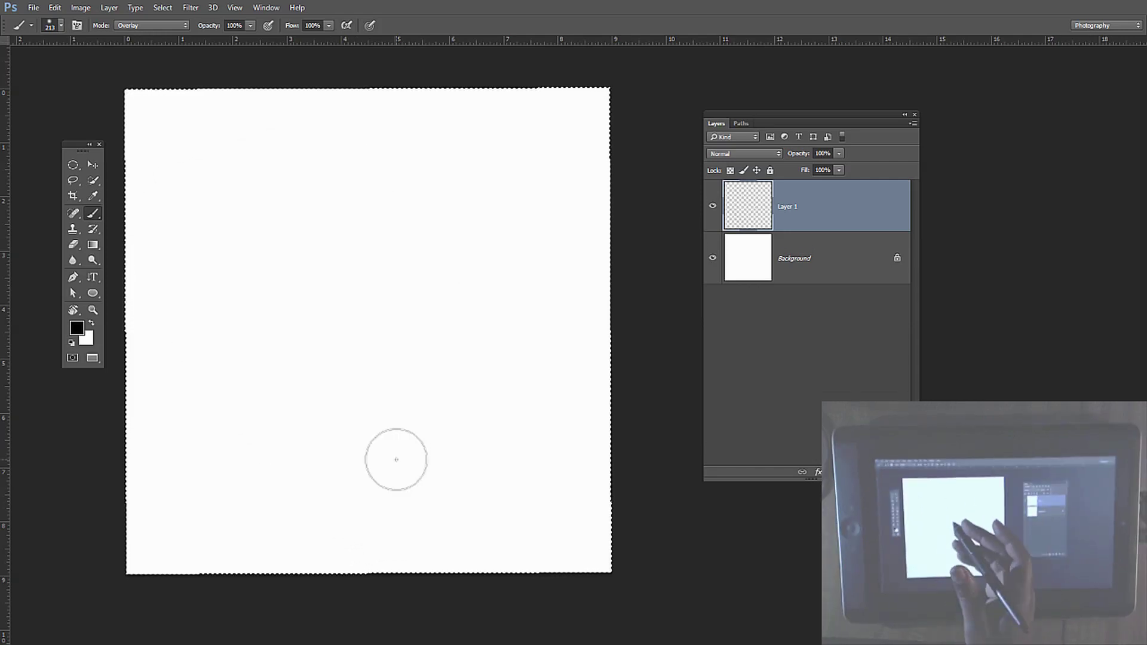
Step: Return to standard screen mode and drag the Grip Pen's Tip Feel slider toward Firm
{"action": "key", "text": "f"}
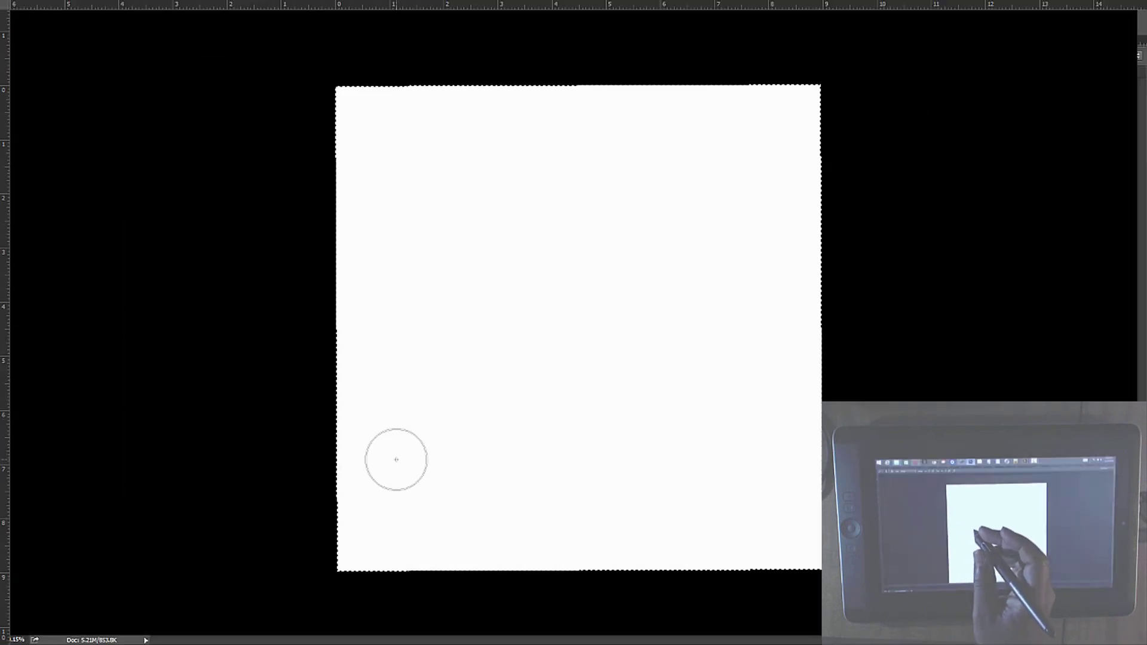
{"action": "key", "text": "f"}
{"action": "left_click", "coordinate": [406, 14]}
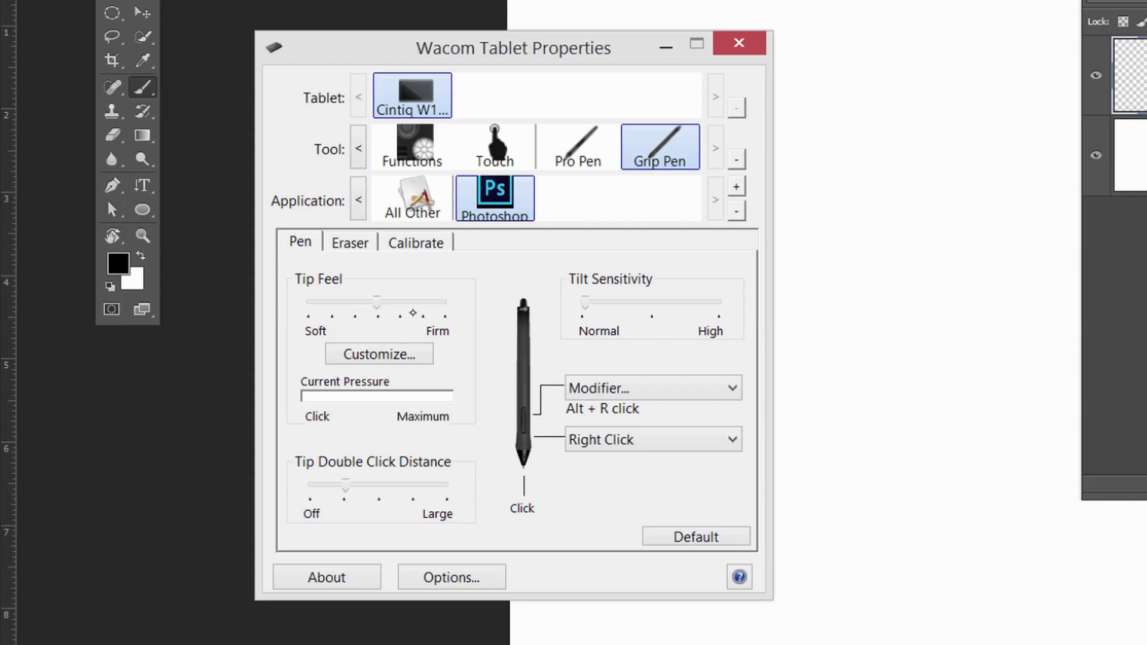
{"action": "left_click_drag", "start_coordinate": [380, 306], "coordinate": [415, 307]}
Step: Close the Wacom tablet settings and return to the standard screen mode
{"action": "left_click", "coordinate": [739, 43]}
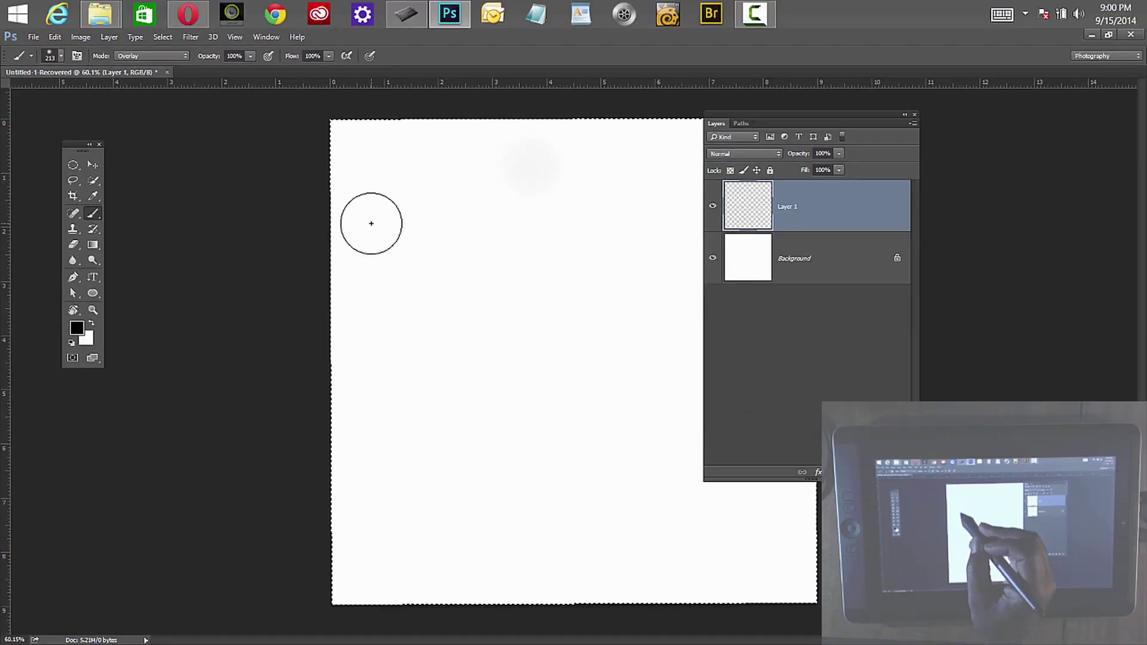
{"action": "key", "text": "f"}
{"action": "key", "text": "f"}
{"action": "key", "text": "f"}
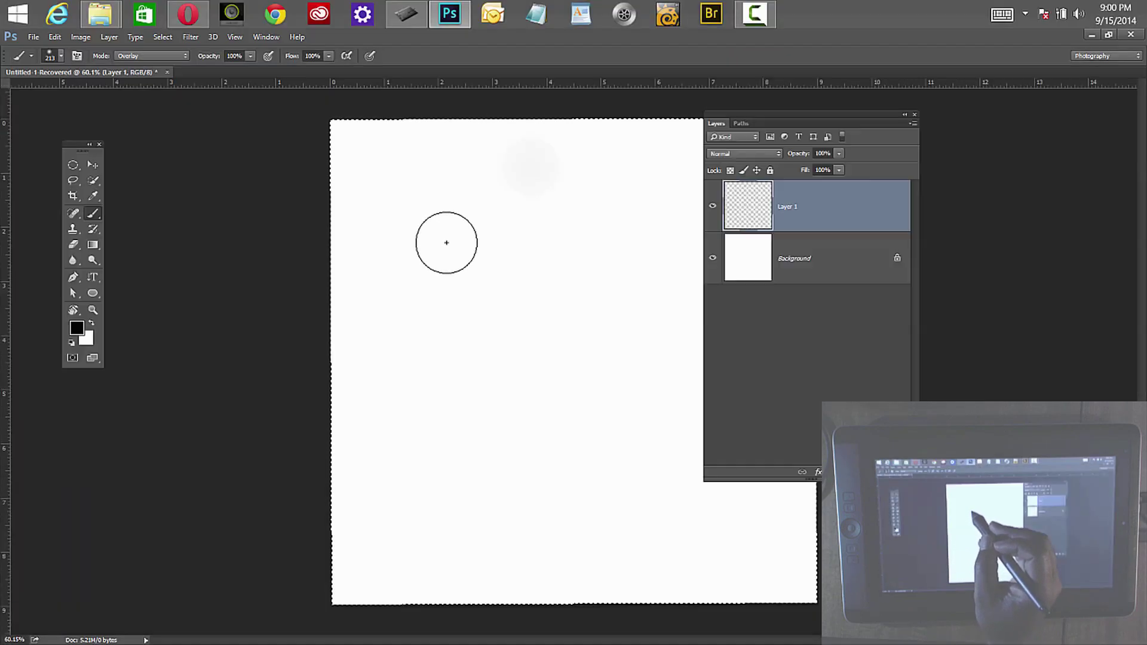
{"action": "key", "text": "f"}
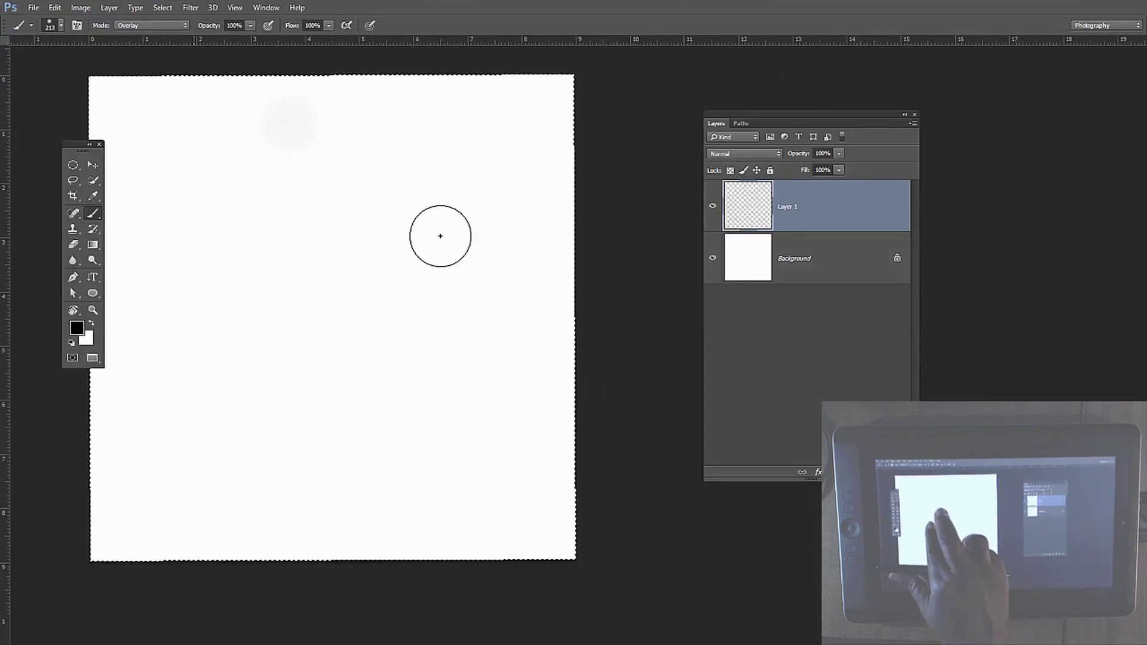
Step: Paint a soft grey test stroke with the firmer pen, then delete it from Layer 1
{"action": "scroll", "coordinate": [440, 236], "scroll_direction": "up", "scroll_amount": 1}
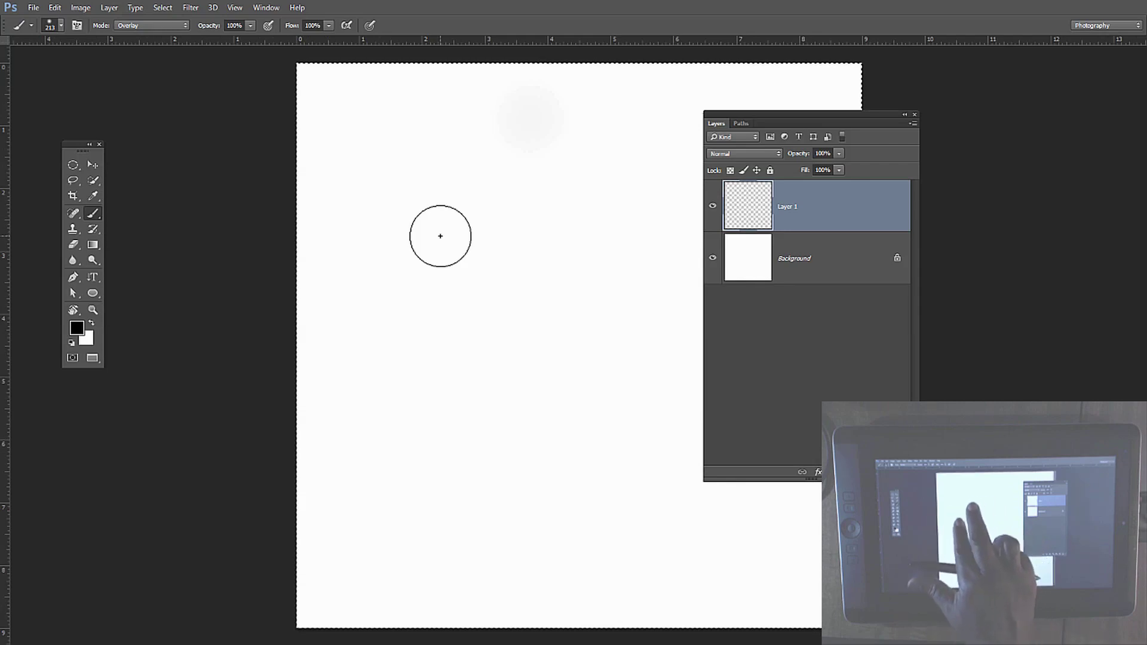
{"action": "scroll", "coordinate": [440, 236], "scroll_direction": "right", "scroll_amount": 5}
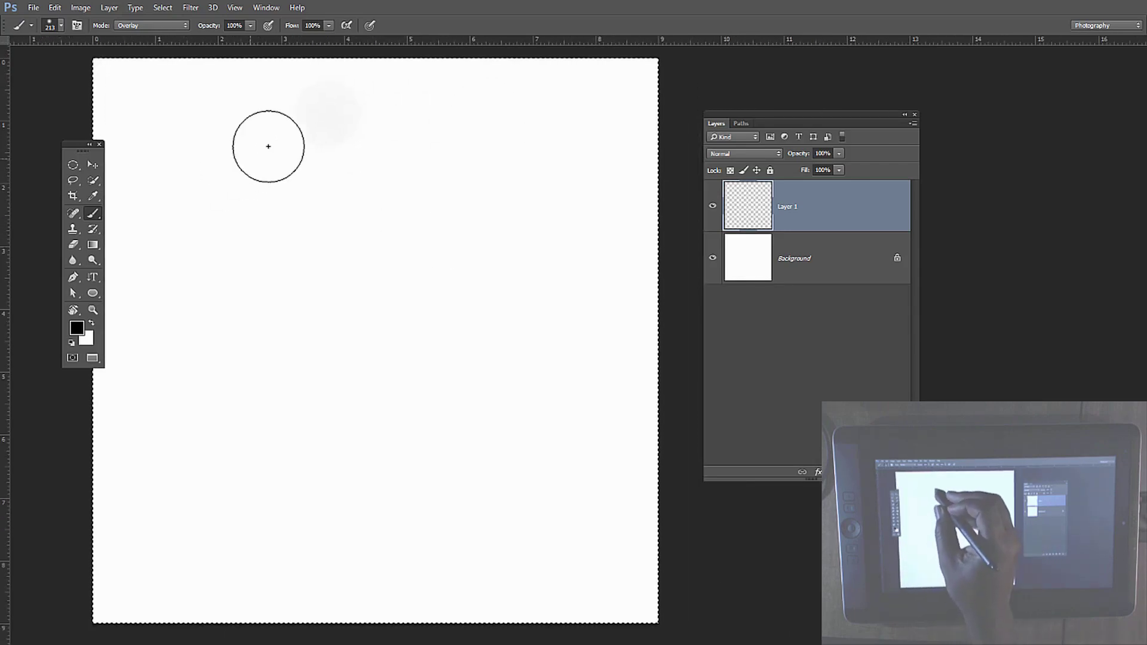
{"action": "mouse_move", "coordinate": [153, 224]}
{"action": "left_mouse_down"}
{"action": "mouse_move", "coordinate": [249, 166]}
{"action": "mouse_move", "coordinate": [373, 135]}
{"action": "mouse_move", "coordinate": [203, 233]}
{"action": "mouse_move", "coordinate": [356, 187]}
{"action": "mouse_move", "coordinate": [244, 279]}
{"action": "mouse_move", "coordinate": [346, 261]}
{"action": "mouse_move", "coordinate": [285, 328]}
{"action": "mouse_move", "coordinate": [359, 313]}
{"action": "mouse_move", "coordinate": [266, 397]}
{"action": "mouse_move", "coordinate": [414, 350]}
{"action": "mouse_move", "coordinate": [266, 451]}
{"action": "mouse_move", "coordinate": [446, 400]}
{"action": "mouse_move", "coordinate": [290, 505]}
{"action": "mouse_move", "coordinate": [445, 471]}
{"action": "mouse_move", "coordinate": [371, 564]}
{"action": "mouse_move", "coordinate": [556, 512]}
{"action": "mouse_move", "coordinate": [570, 557]}
{"action": "left_mouse_up"}
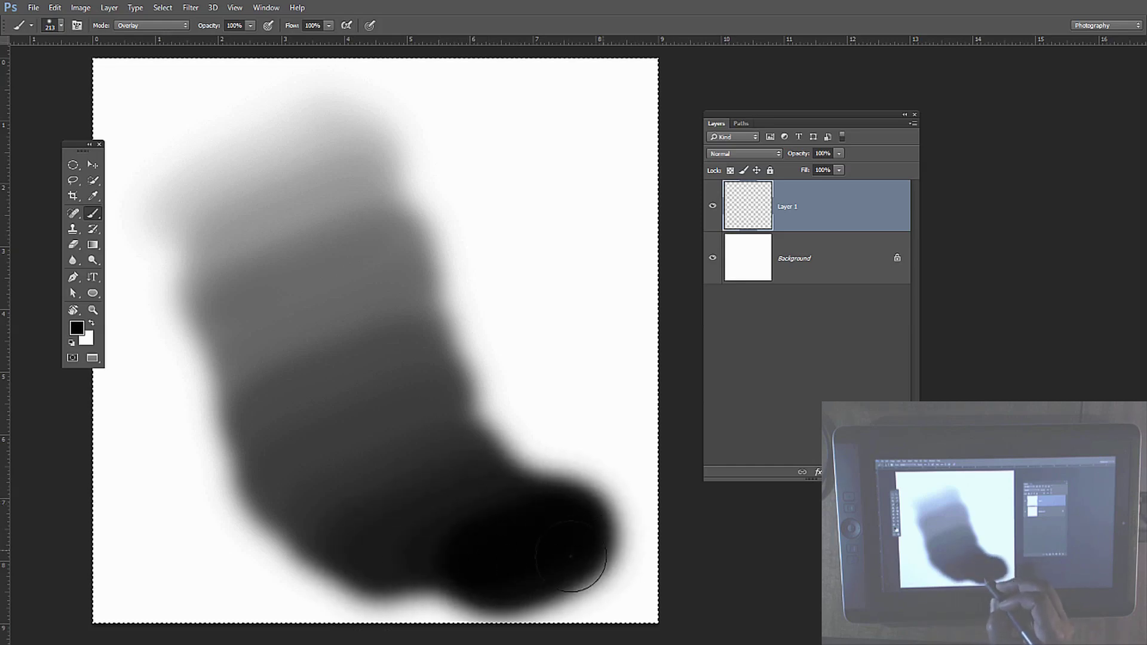
{"action": "key", "text": "Delete"}
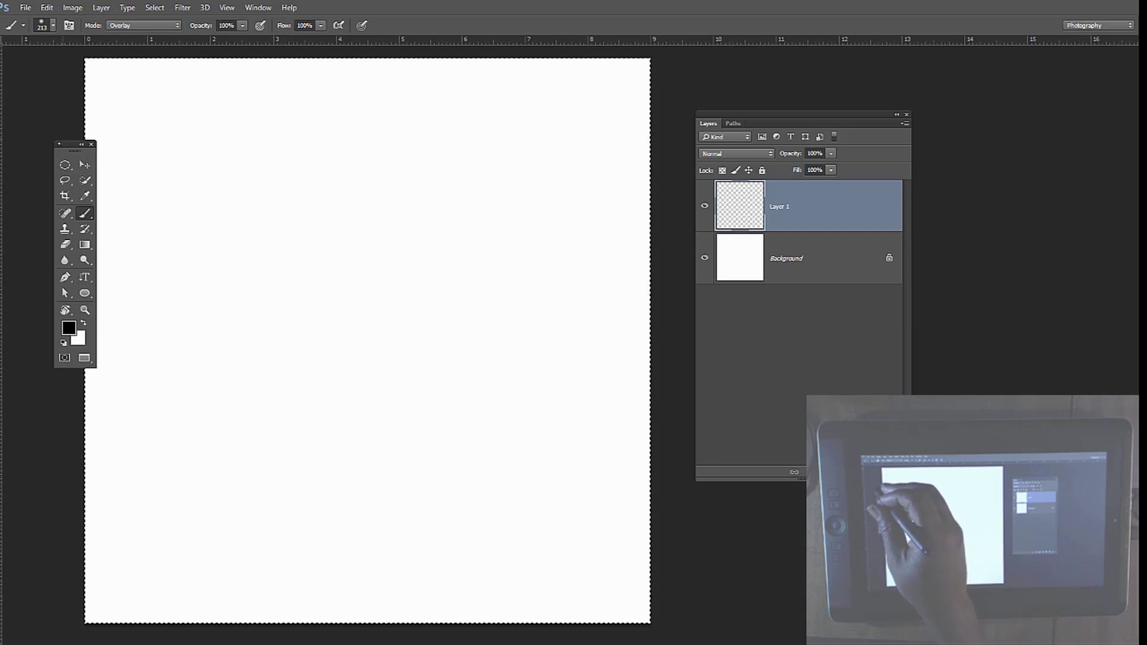
Step: Move the Tools panel aside and paint a soft grey smoke mass on Layer 1
{"action": "left_click_drag", "start_coordinate": [71, 145], "coordinate": [43, 144]}
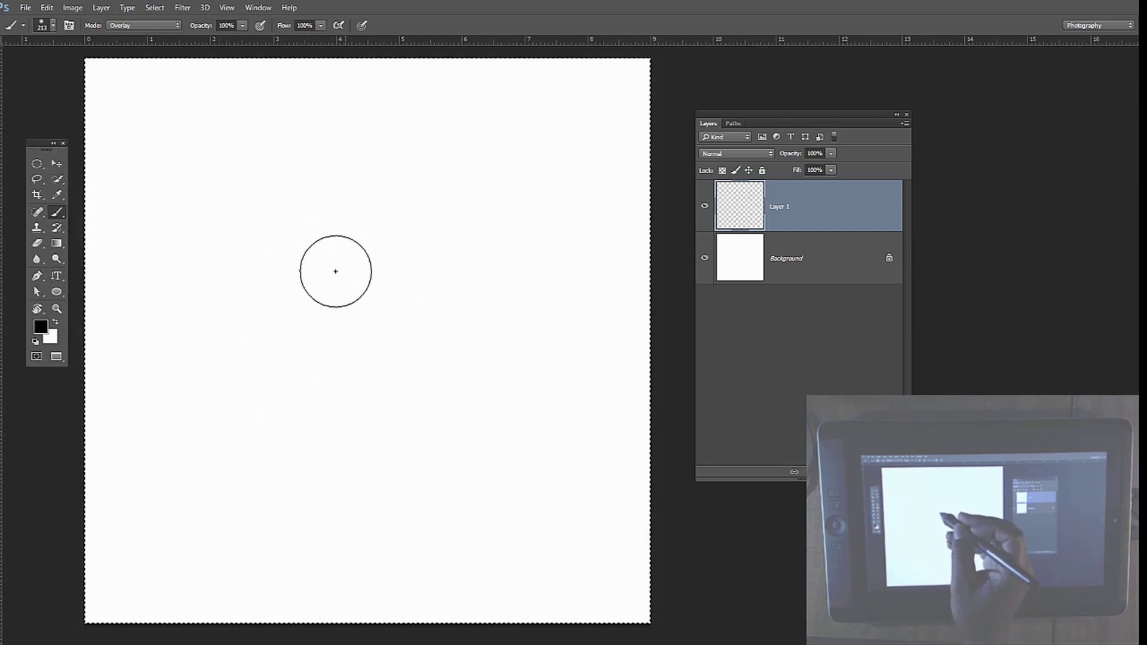
{"action": "mouse_move", "coordinate": [329, 359]}
{"action": "left_mouse_down"}
{"action": "mouse_move", "coordinate": [282, 382]}
{"action": "mouse_move", "coordinate": [317, 351]}
{"action": "mouse_move", "coordinate": [416, 355]}
{"action": "mouse_move", "coordinate": [275, 436]}
{"action": "mouse_move", "coordinate": [371, 404]}
{"action": "mouse_move", "coordinate": [389, 328]}
{"action": "mouse_move", "coordinate": [519, 334]}
{"action": "left_mouse_up"}
{"action": "mouse_move", "coordinate": [325, 196]}
{"action": "left_mouse_down"}
{"action": "mouse_move", "coordinate": [374, 328]}
{"action": "mouse_move", "coordinate": [250, 220]}
{"action": "mouse_move", "coordinate": [363, 320]}
{"action": "mouse_move", "coordinate": [264, 205]}
{"action": "mouse_move", "coordinate": [364, 316]}
{"action": "mouse_move", "coordinate": [218, 252]}
{"action": "mouse_move", "coordinate": [231, 351]}
{"action": "mouse_move", "coordinate": [200, 409]}
{"action": "mouse_move", "coordinate": [407, 198]}
{"action": "mouse_move", "coordinate": [393, 257]}
{"action": "mouse_move", "coordinate": [413, 250]}
{"action": "mouse_move", "coordinate": [474, 279]}
{"action": "mouse_move", "coordinate": [526, 237]}
{"action": "mouse_move", "coordinate": [497, 349]}
{"action": "mouse_move", "coordinate": [522, 404]}
{"action": "mouse_move", "coordinate": [425, 276]}
{"action": "mouse_move", "coordinate": [401, 150]}
{"action": "mouse_move", "coordinate": [374, 370]}
{"action": "mouse_move", "coordinate": [323, 525]}
{"action": "mouse_move", "coordinate": [365, 454]}
{"action": "mouse_move", "coordinate": [356, 391]}
{"action": "mouse_move", "coordinate": [409, 387]}
{"action": "mouse_move", "coordinate": [395, 475]}
{"action": "mouse_move", "coordinate": [478, 311]}
{"action": "mouse_move", "coordinate": [408, 391]}
{"action": "mouse_move", "coordinate": [409, 337]}
{"action": "mouse_move", "coordinate": [492, 400]}
{"action": "mouse_move", "coordinate": [425, 336]}
{"action": "mouse_move", "coordinate": [448, 304]}
{"action": "mouse_move", "coordinate": [535, 409]}
{"action": "mouse_move", "coordinate": [462, 283]}
{"action": "mouse_move", "coordinate": [312, 283]}
{"action": "mouse_move", "coordinate": [356, 267]}
{"action": "mouse_move", "coordinate": [232, 342]}
{"action": "mouse_move", "coordinate": [354, 411]}
{"action": "mouse_move", "coordinate": [300, 373]}
{"action": "mouse_move", "coordinate": [413, 298]}
{"action": "mouse_move", "coordinate": [480, 325]}
{"action": "mouse_move", "coordinate": [555, 290]}
{"action": "mouse_move", "coordinate": [401, 294]}
{"action": "mouse_move", "coordinate": [418, 322]}
{"action": "mouse_move", "coordinate": [363, 337]}
{"action": "mouse_move", "coordinate": [299, 433]}
{"action": "mouse_move", "coordinate": [260, 443]}
{"action": "mouse_move", "coordinate": [418, 352]}
{"action": "mouse_move", "coordinate": [505, 336]}
{"action": "mouse_move", "coordinate": [461, 197]}
{"action": "mouse_move", "coordinate": [458, 230]}
{"action": "mouse_move", "coordinate": [330, 212]}
{"action": "mouse_move", "coordinate": [350, 333]}
{"action": "mouse_move", "coordinate": [408, 218]}
{"action": "mouse_move", "coordinate": [365, 154]}
{"action": "mouse_move", "coordinate": [369, 183]}
{"action": "mouse_move", "coordinate": [543, 289]}
{"action": "mouse_move", "coordinate": [360, 359]}
{"action": "mouse_move", "coordinate": [402, 419]}
{"action": "mouse_move", "coordinate": [477, 432]}
{"action": "mouse_move", "coordinate": [420, 363]}
{"action": "mouse_move", "coordinate": [359, 338]}
{"action": "mouse_move", "coordinate": [294, 333]}
{"action": "mouse_move", "coordinate": [191, 353]}
{"action": "mouse_move", "coordinate": [218, 307]}
{"action": "mouse_move", "coordinate": [350, 257]}
{"action": "mouse_move", "coordinate": [310, 293]}
{"action": "mouse_move", "coordinate": [366, 414]}
{"action": "mouse_move", "coordinate": [358, 454]}
{"action": "mouse_move", "coordinate": [384, 503]}
{"action": "left_mouse_up"}
{"action": "mouse_move", "coordinate": [340, 377]}
{"action": "left_mouse_down"}
{"action": "mouse_move", "coordinate": [449, 469]}
{"action": "mouse_move", "coordinate": [456, 300]}
{"action": "mouse_move", "coordinate": [487, 332]}
{"action": "mouse_move", "coordinate": [514, 332]}
{"action": "left_mouse_up"}
{"action": "mouse_move", "coordinate": [330, 348]}
{"action": "left_mouse_down"}
{"action": "mouse_move", "coordinate": [240, 396]}
{"action": "mouse_move", "coordinate": [231, 418]}
{"action": "mouse_move", "coordinate": [395, 341]}
{"action": "left_mouse_up"}
Step: Darken the smoke blob all around, shrink the brush from 552 to 199 px, and open the Edit menu
{"action": "mouse_move", "coordinate": [363, 452]}
{"action": "left_mouse_down"}
{"action": "mouse_move", "coordinate": [323, 549]}
{"action": "mouse_move", "coordinate": [360, 463]}
{"action": "mouse_move", "coordinate": [440, 403]}
{"action": "mouse_move", "coordinate": [438, 233]}
{"action": "mouse_move", "coordinate": [463, 199]}
{"action": "mouse_move", "coordinate": [281, 280]}
{"action": "mouse_move", "coordinate": [227, 223]}
{"action": "mouse_move", "coordinate": [363, 349]}
{"action": "mouse_move", "coordinate": [352, 250]}
{"action": "mouse_move", "coordinate": [431, 260]}
{"action": "mouse_move", "coordinate": [351, 332]}
{"action": "mouse_move", "coordinate": [339, 389]}
{"action": "mouse_move", "coordinate": [406, 343]}
{"action": "mouse_move", "coordinate": [438, 364]}
{"action": "mouse_move", "coordinate": [451, 429]}
{"action": "mouse_move", "coordinate": [415, 342]}
{"action": "mouse_move", "coordinate": [349, 383]}
{"action": "mouse_move", "coordinate": [310, 469]}
{"action": "mouse_move", "coordinate": [372, 361]}
{"action": "mouse_move", "coordinate": [334, 333]}
{"action": "mouse_move", "coordinate": [366, 328]}
{"action": "left_mouse_up"}
{"action": "mouse_move", "coordinate": [498, 242]}
{"action": "left_mouse_down"}
{"action": "mouse_move", "coordinate": [404, 242]}
{"action": "mouse_move", "coordinate": [395, 187]}
{"action": "mouse_move", "coordinate": [479, 315]}
{"action": "mouse_move", "coordinate": [361, 288]}
{"action": "mouse_move", "coordinate": [509, 260]}
{"action": "mouse_move", "coordinate": [499, 258]}
{"action": "mouse_move", "coordinate": [556, 313]}
{"action": "mouse_move", "coordinate": [550, 380]}
{"action": "mouse_move", "coordinate": [503, 459]}
{"action": "mouse_move", "coordinate": [473, 318]}
{"action": "mouse_move", "coordinate": [457, 364]}
{"action": "mouse_move", "coordinate": [436, 360]}
{"action": "mouse_move", "coordinate": [409, 397]}
{"action": "mouse_move", "coordinate": [510, 371]}
{"action": "mouse_move", "coordinate": [340, 294]}
{"action": "mouse_move", "coordinate": [270, 288]}
{"action": "mouse_move", "coordinate": [263, 259]}
{"action": "mouse_move", "coordinate": [332, 322]}
{"action": "mouse_move", "coordinate": [197, 263]}
{"action": "mouse_move", "coordinate": [335, 306]}
{"action": "mouse_move", "coordinate": [210, 276]}
{"action": "left_mouse_up"}
{"action": "mouse_move", "coordinate": [482, 198]}
{"action": "left_mouse_down"}
{"action": "mouse_move", "coordinate": [454, 255]}
{"action": "mouse_move", "coordinate": [362, 351]}
{"action": "mouse_move", "coordinate": [310, 235]}
{"action": "mouse_move", "coordinate": [288, 214]}
{"action": "mouse_move", "coordinate": [283, 152]}
{"action": "mouse_move", "coordinate": [322, 217]}
{"action": "mouse_move", "coordinate": [309, 310]}
{"action": "mouse_move", "coordinate": [260, 270]}
{"action": "mouse_move", "coordinate": [440, 437]}
{"action": "mouse_move", "coordinate": [530, 458]}
{"action": "mouse_move", "coordinate": [318, 416]}
{"action": "mouse_move", "coordinate": [372, 329]}
{"action": "mouse_move", "coordinate": [303, 448]}
{"action": "mouse_move", "coordinate": [302, 478]}
{"action": "left_mouse_up"}
{"action": "mouse_move", "coordinate": [310, 384]}
{"action": "left_mouse_down"}
{"action": "mouse_move", "coordinate": [385, 403]}
{"action": "mouse_move", "coordinate": [379, 415]}
{"action": "left_mouse_up"}
{"action": "mouse_move", "coordinate": [313, 453]}
{"action": "left_mouse_down"}
{"action": "mouse_move", "coordinate": [254, 477]}
{"action": "mouse_move", "coordinate": [281, 460]}
{"action": "mouse_move", "coordinate": [191, 231]}
{"action": "mouse_move", "coordinate": [339, 200]}
{"action": "mouse_move", "coordinate": [454, 213]}
{"action": "mouse_move", "coordinate": [523, 261]}
{"action": "mouse_move", "coordinate": [526, 323]}
{"action": "left_mouse_up"}
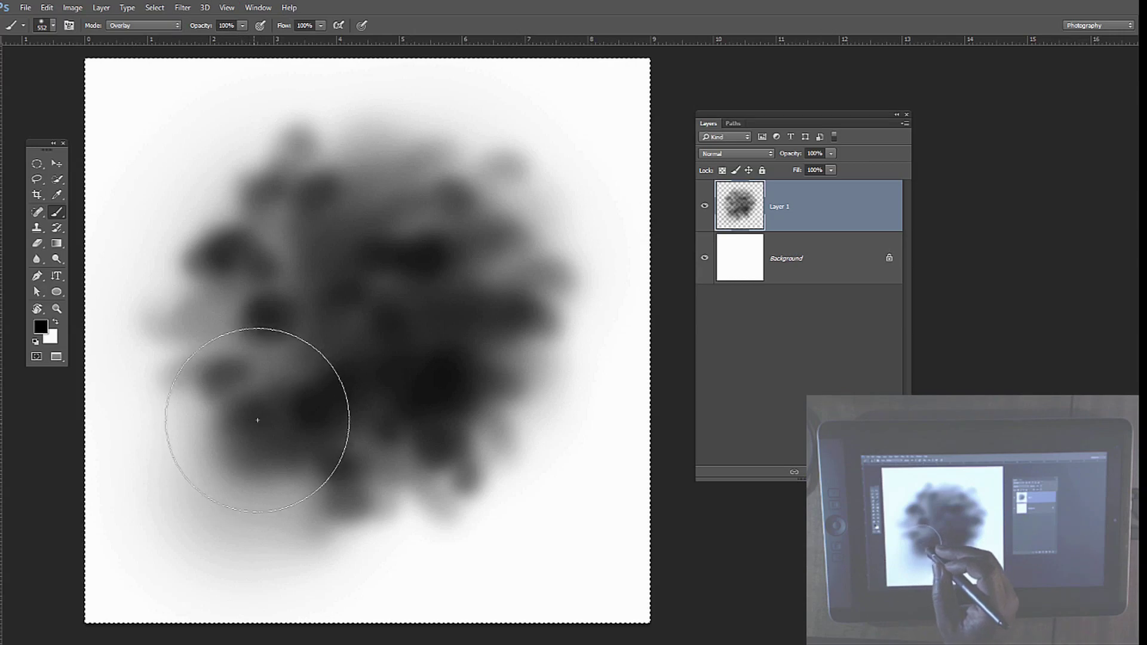
{"action": "left_click_drag", "start_coordinate": [423, 322], "coordinate": [347, 337]}
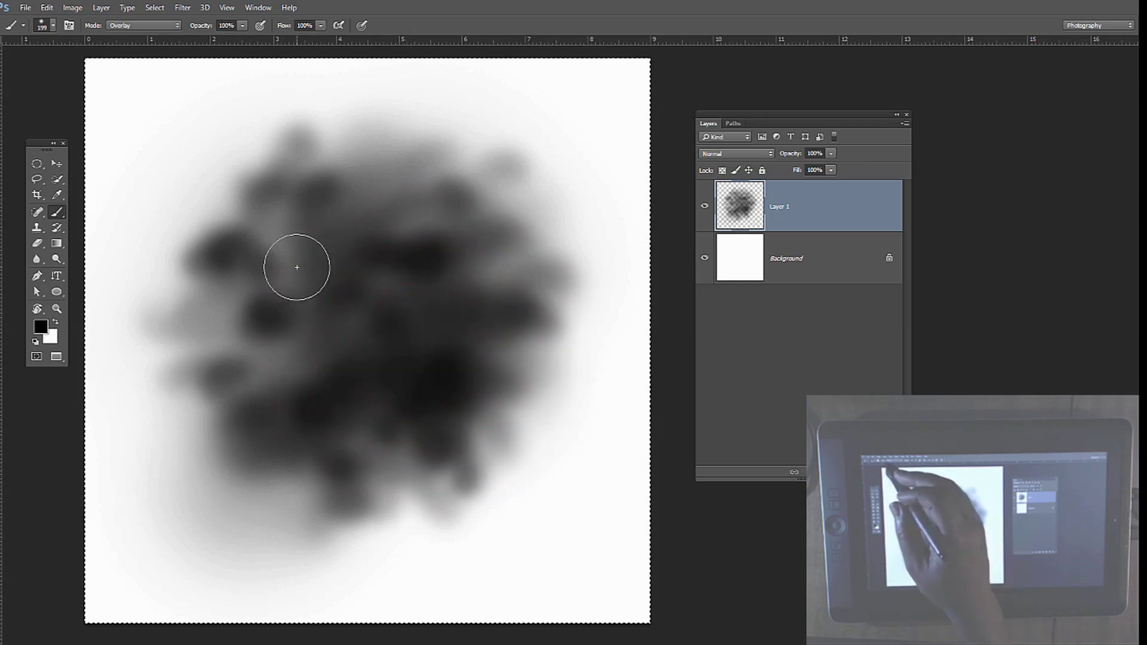
{"action": "left_click", "coordinate": [47, 7]}
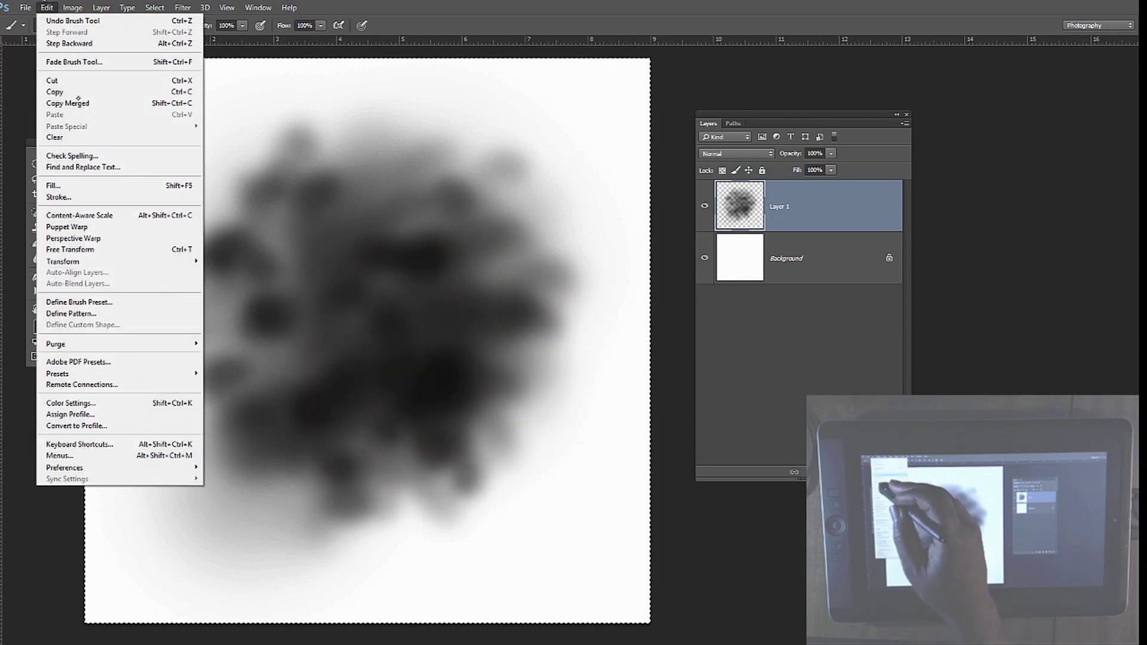
Step: Define the cloudy blob as a brush preset, clear Layer 1, and resize the brush to 324 px
{"action": "left_click", "coordinate": [104, 303]}
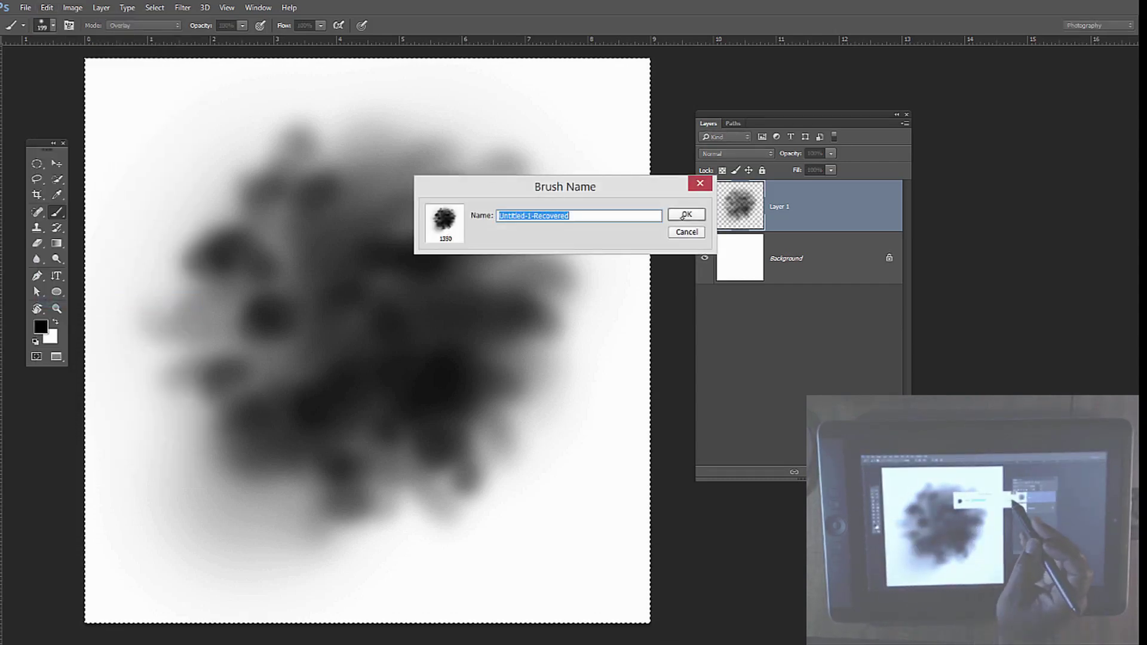
{"action": "left_click", "coordinate": [687, 215]}
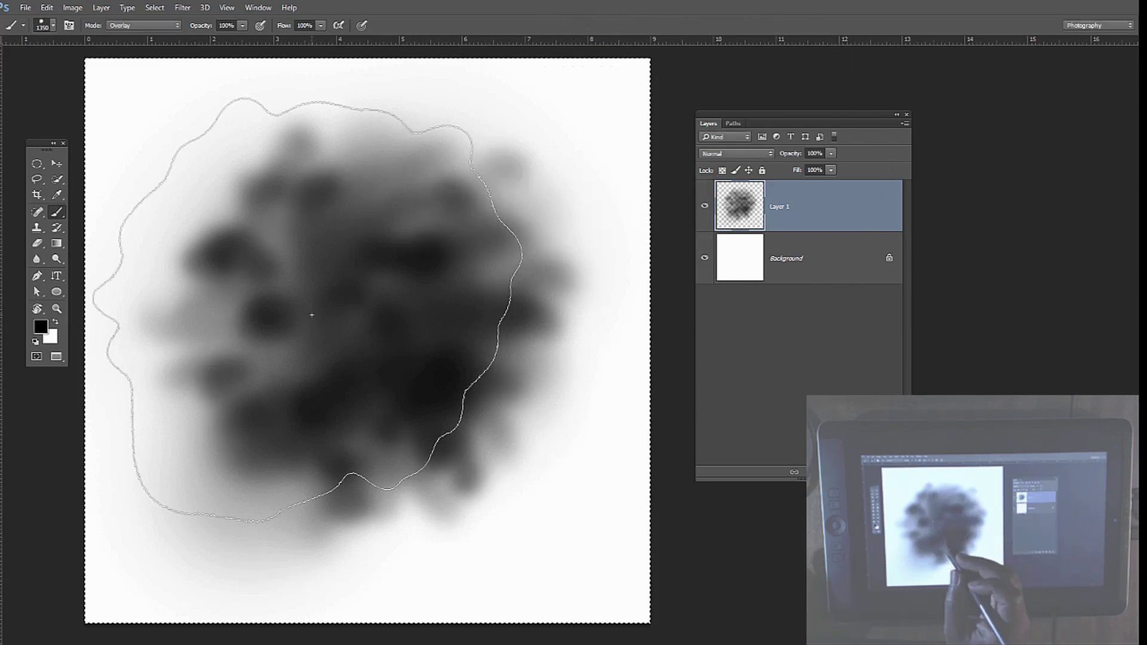
{"action": "key", "text": "Delete"}
{"action": "left_click_drag", "start_coordinate": [451, 339], "coordinate": [213, 366]}
Step: Stamp ten test dabs across the canvas with the new cloud brush, then clear them
{"action": "left_click", "coordinate": [205, 224]}
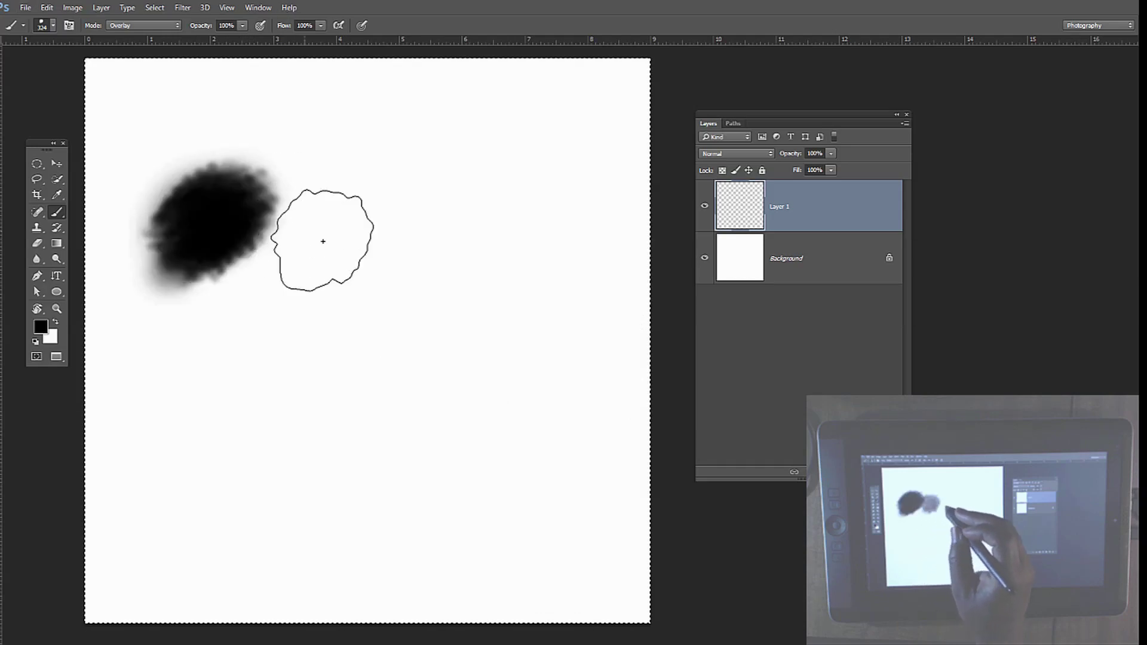
{"action": "left_click", "coordinate": [305, 227]}
{"action": "left_click", "coordinate": [382, 269]}
{"action": "left_click", "coordinate": [257, 382]}
{"action": "left_click", "coordinate": [303, 461]}
{"action": "left_click", "coordinate": [523, 242]}
{"action": "left_click", "coordinate": [475, 335]}
{"action": "left_click", "coordinate": [451, 421]}
{"action": "left_click", "coordinate": [412, 505]}
{"action": "left_click", "coordinate": [490, 526]}
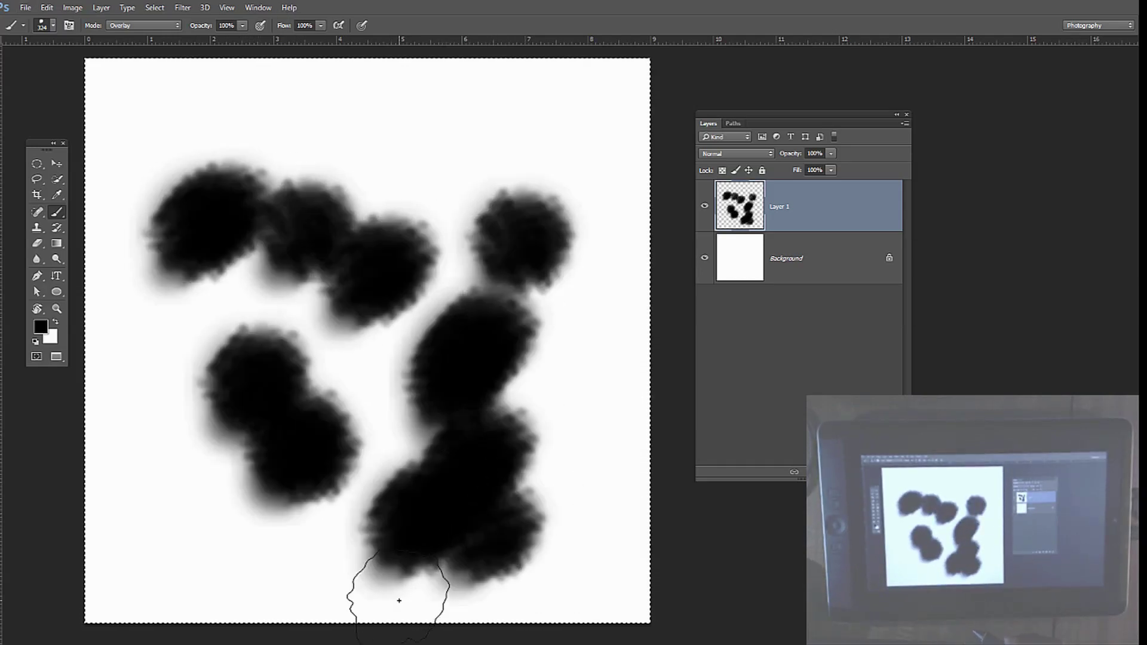
{"action": "key", "text": "Delete"}
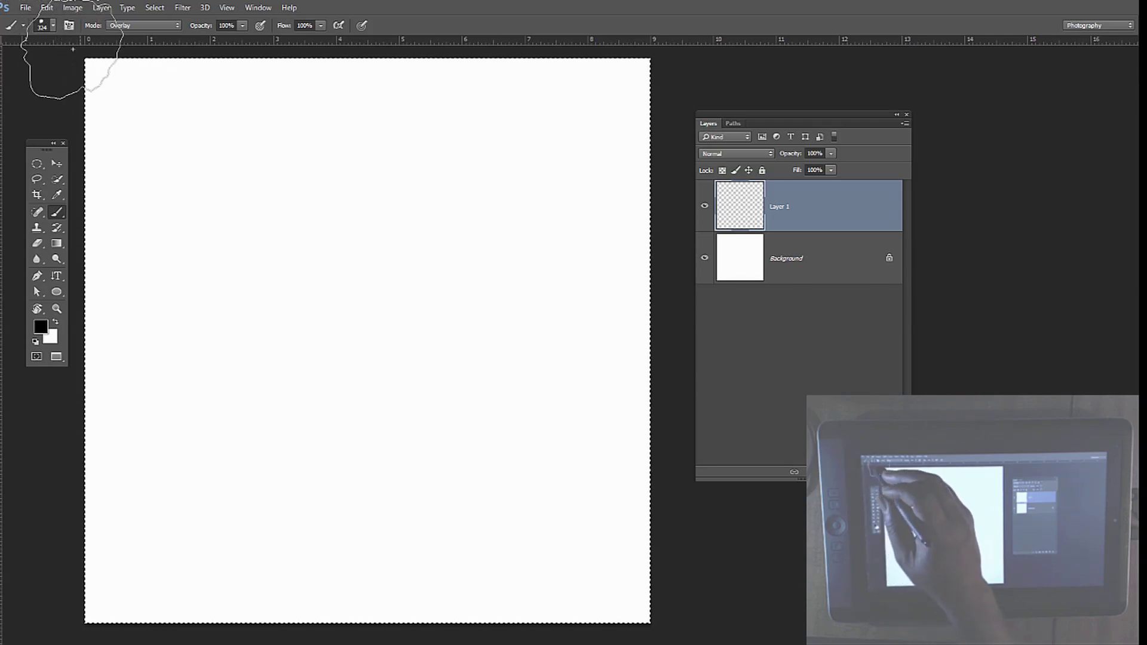
Step: Set the cloud brush's tip spacing to 93% in the Brush panel and size it to 227 px
{"action": "left_click", "coordinate": [69, 25]}
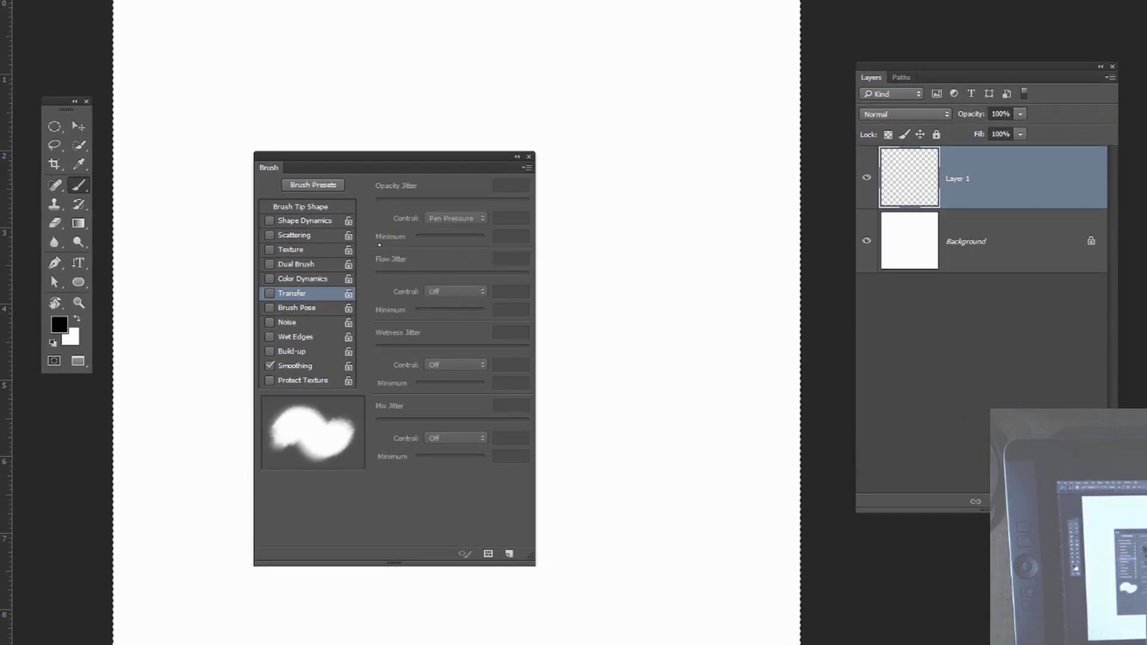
{"action": "left_click_drag", "start_coordinate": [388, 157], "coordinate": [304, 280]}
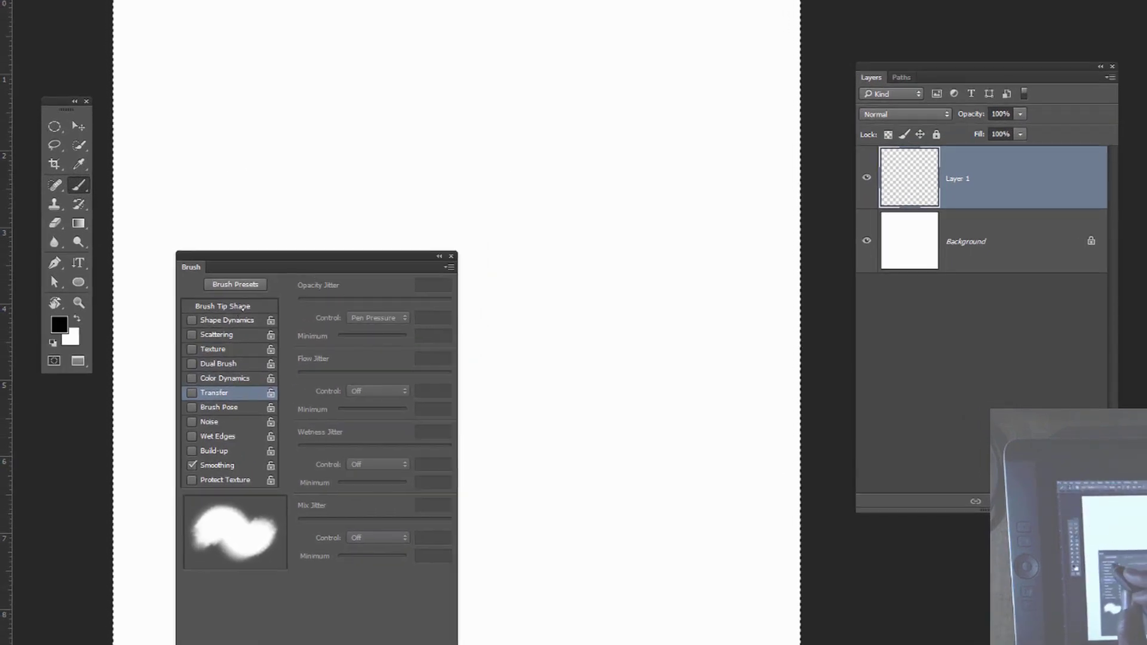
{"action": "left_click", "coordinate": [232, 306]}
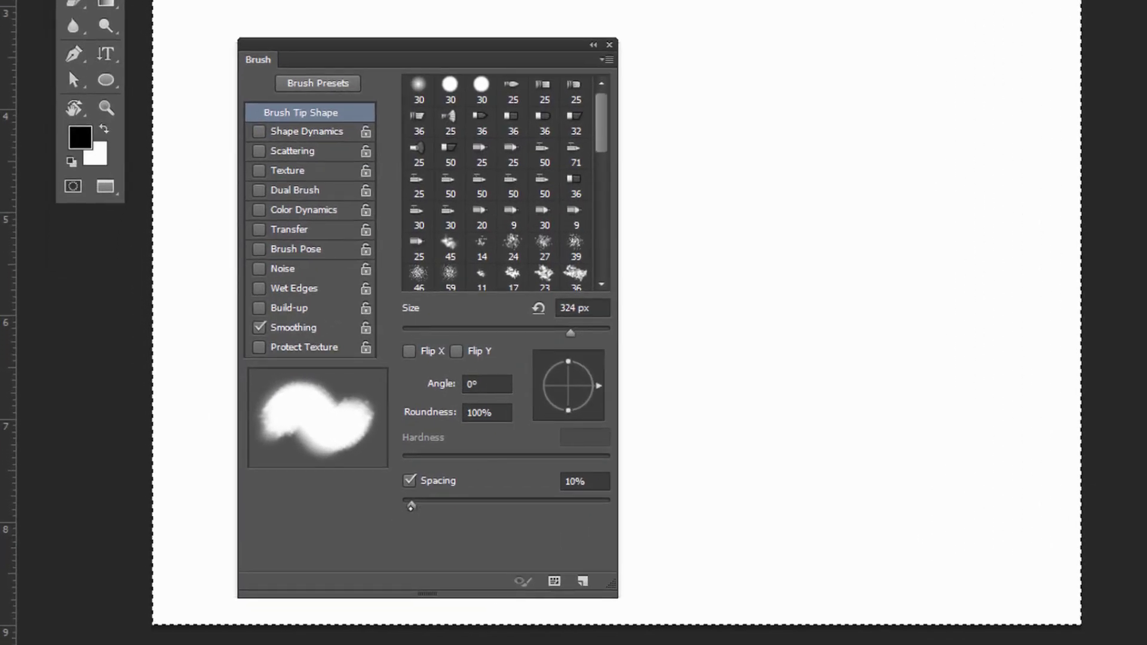
{"action": "left_click_drag", "start_coordinate": [411, 506], "coordinate": [498, 505]}
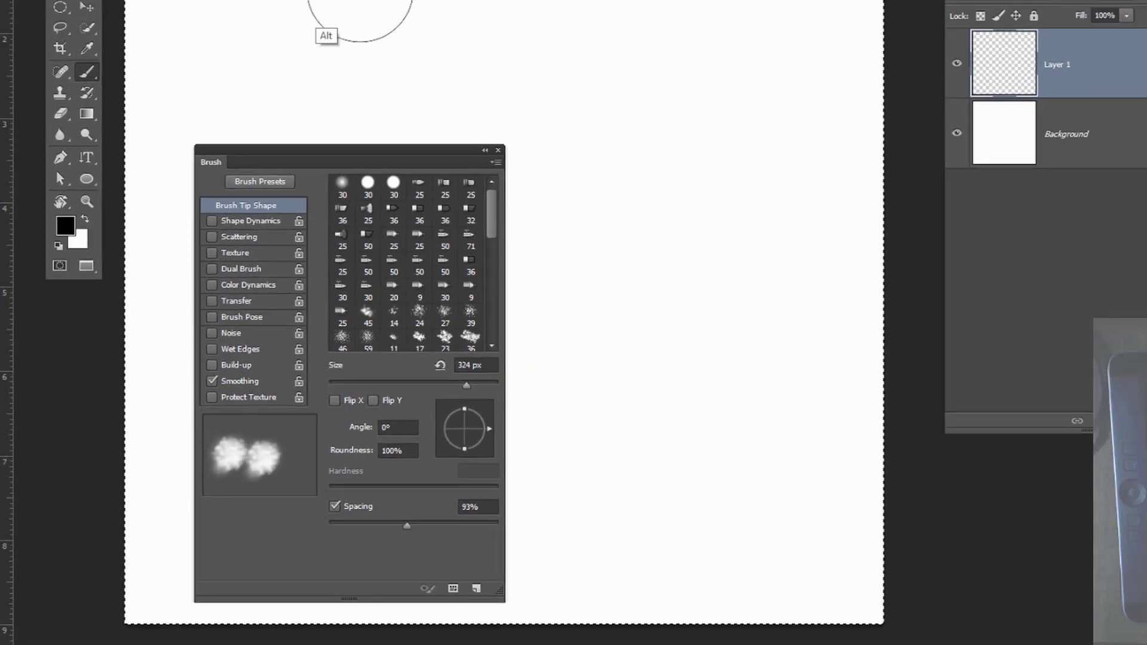
{"action": "left_click_drag", "start_coordinate": [359, 0], "coordinate": [326, 0]}
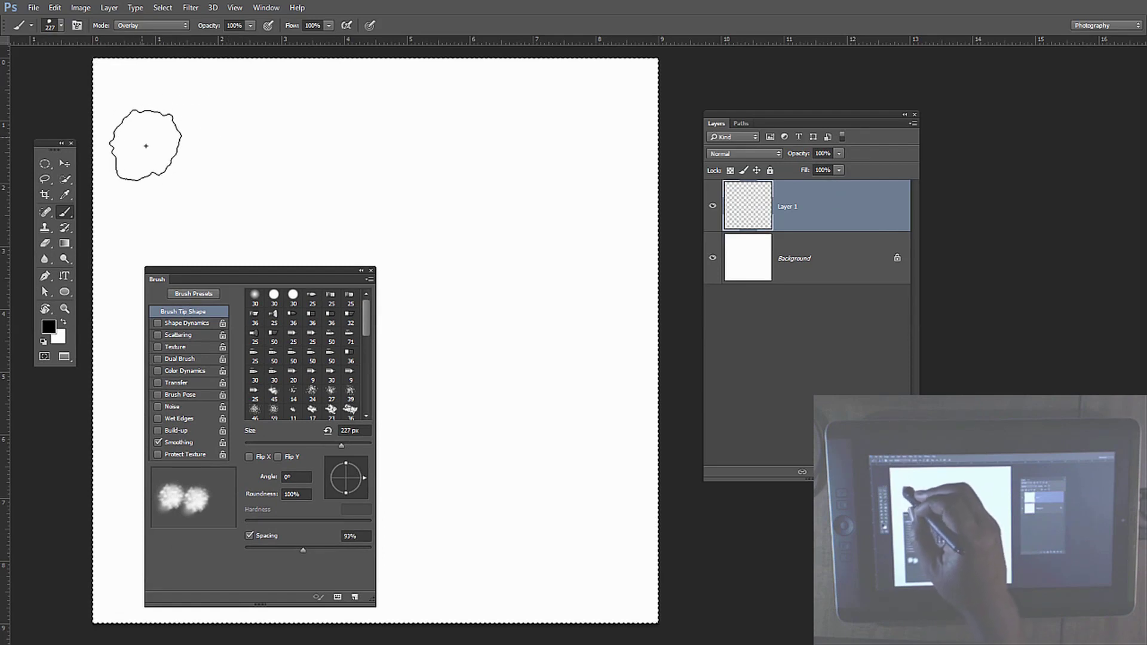
Step: Stamp a ring of test dabs and a test stroke with the 227 px brush, then clear them
{"action": "left_click", "coordinate": [166, 141]}
{"action": "left_click", "coordinate": [251, 123]}
{"action": "left_click", "coordinate": [339, 123]}
{"action": "left_click", "coordinate": [428, 128]}
{"action": "left_click", "coordinate": [513, 152]}
{"action": "left_click", "coordinate": [515, 224]}
{"action": "left_click", "coordinate": [529, 364]}
{"action": "left_click", "coordinate": [532, 305]}
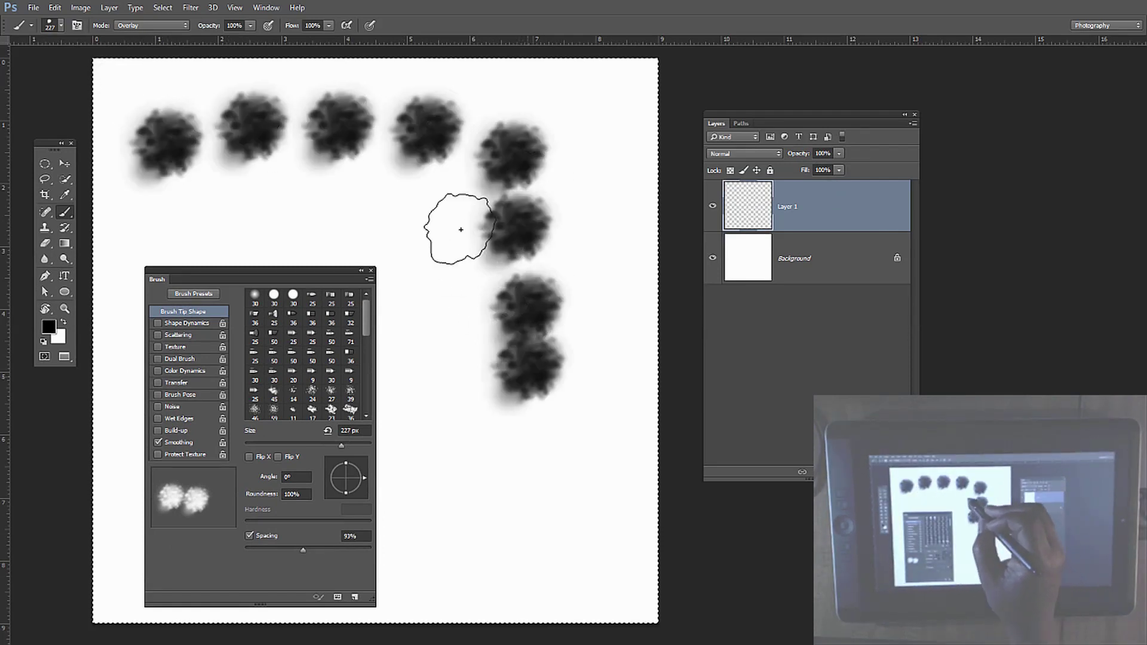
{"action": "left_click", "coordinate": [478, 293]}
{"action": "left_click", "coordinate": [454, 212]}
{"action": "left_click", "coordinate": [371, 197]}
{"action": "left_click", "coordinate": [281, 203]}
{"action": "left_click_drag", "start_coordinate": [281, 203], "coordinate": [485, 242]}
{"action": "key", "text": "Delete"}
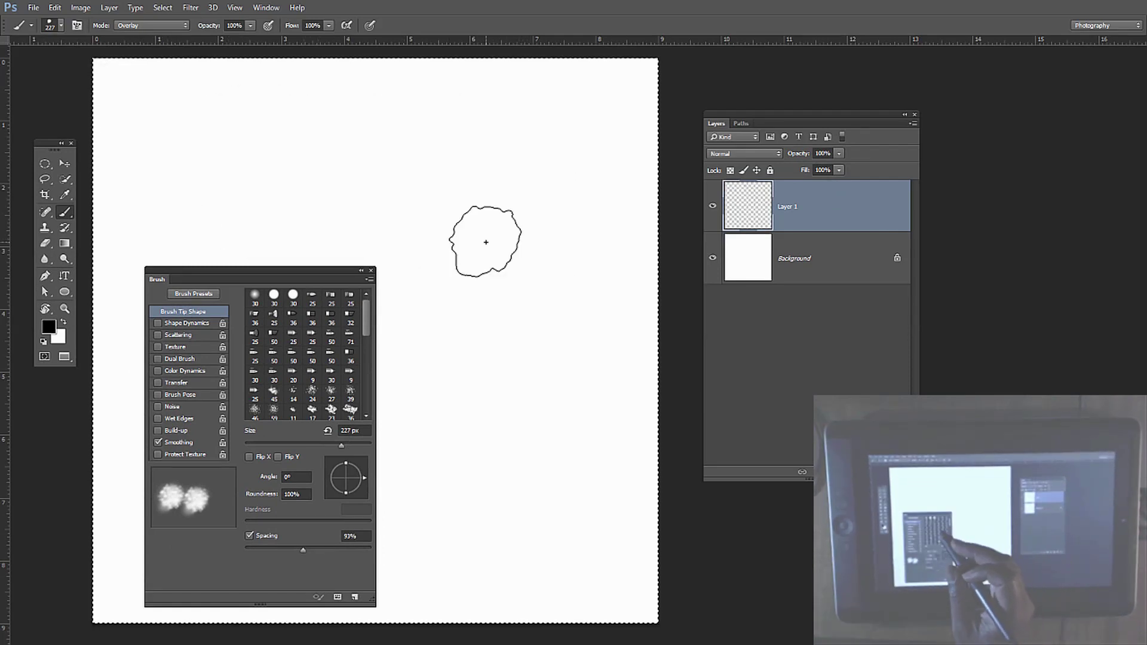
Step: Shrink the brush to 161 px, test and clear it, then enable Shape Dynamics
{"action": "left_click_drag", "start_coordinate": [246, 139], "coordinate": [227, 146]}
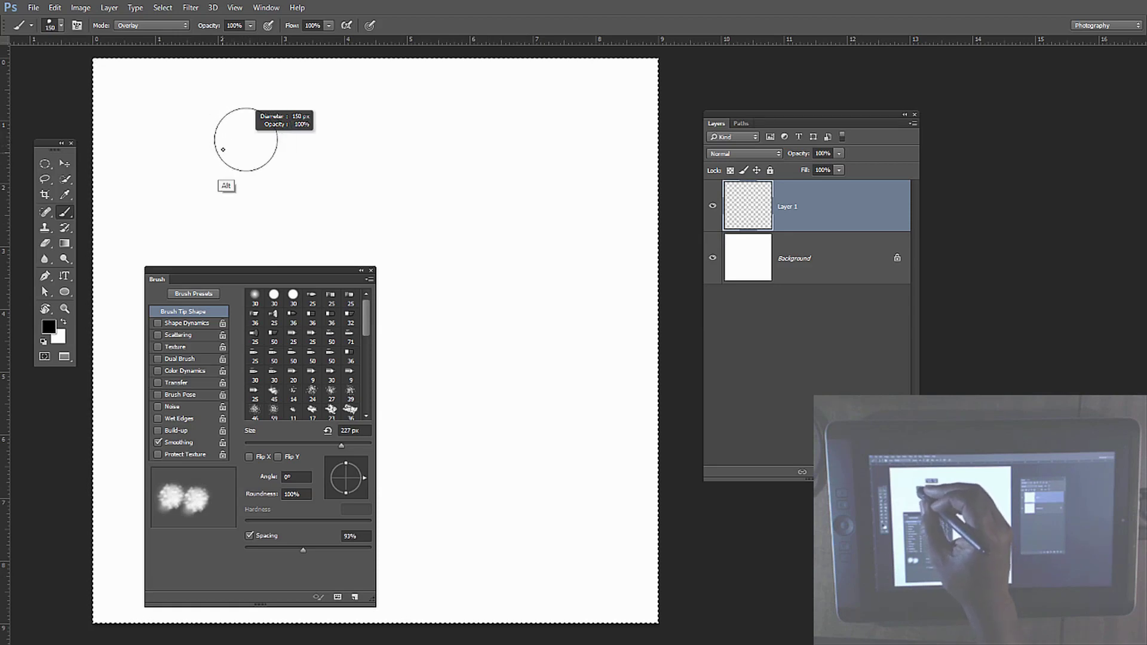
{"action": "mouse_move", "coordinate": [146, 110]}
{"action": "left_mouse_down"}
{"action": "mouse_move", "coordinate": [174, 154]}
{"action": "mouse_move", "coordinate": [256, 166]}
{"action": "mouse_move", "coordinate": [334, 105]}
{"action": "left_mouse_up"}
{"action": "left_click", "coordinate": [266, 179]}
{"action": "mouse_move", "coordinate": [330, 201]}
{"action": "left_mouse_down"}
{"action": "mouse_move", "coordinate": [391, 121]}
{"action": "mouse_move", "coordinate": [408, 199]}
{"action": "mouse_move", "coordinate": [461, 118]}
{"action": "mouse_move", "coordinate": [479, 203]}
{"action": "mouse_move", "coordinate": [539, 86]}
{"action": "mouse_move", "coordinate": [538, 217]}
{"action": "mouse_move", "coordinate": [594, 147]}
{"action": "left_mouse_up"}
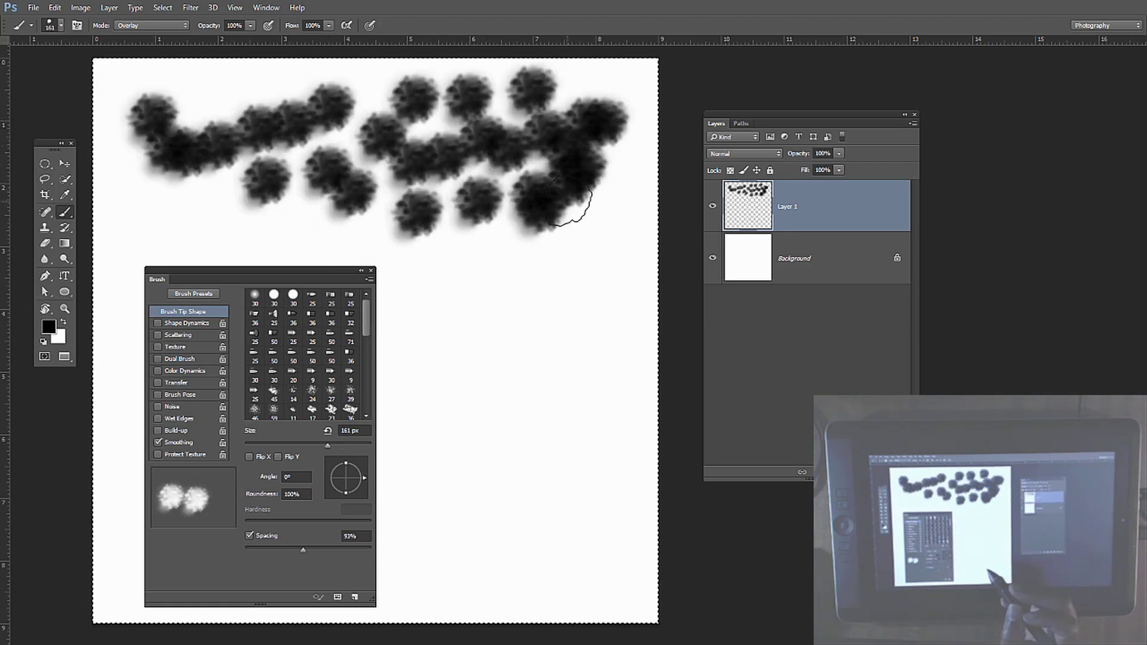
{"action": "key", "text": "Delete"}
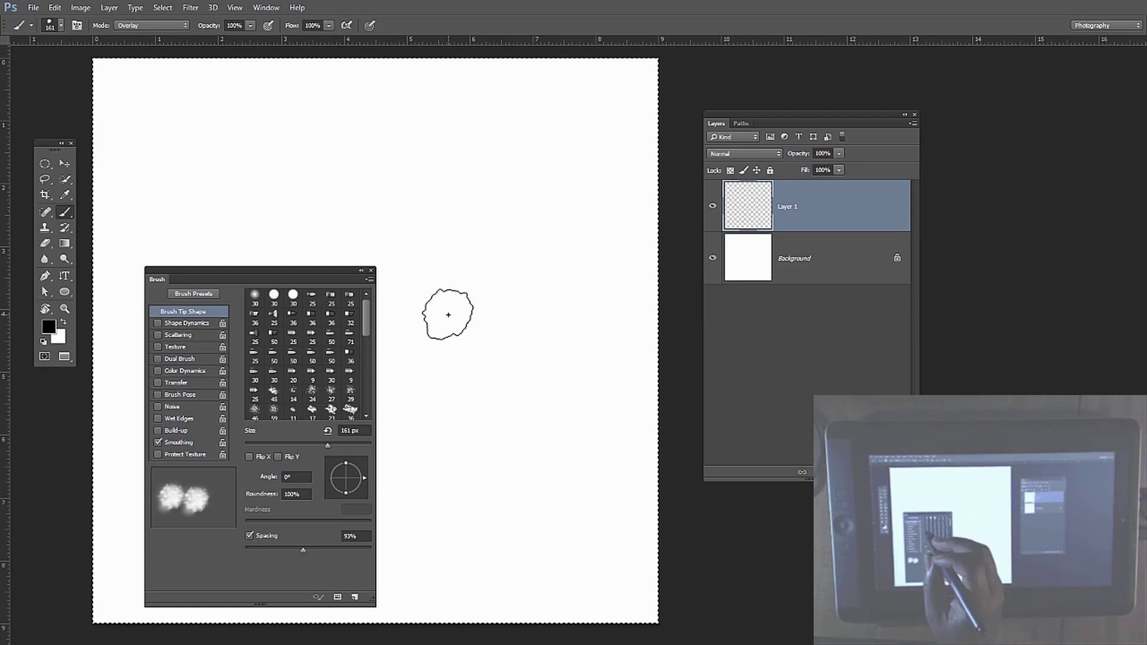
{"action": "left_click", "coordinate": [186, 323]}
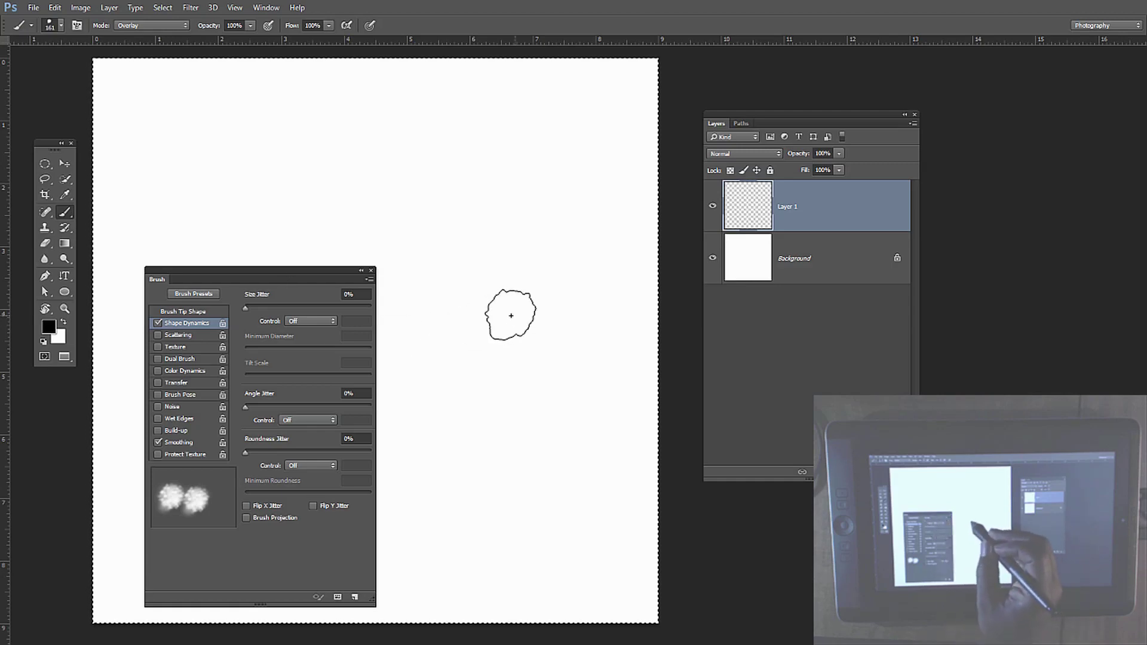
Step: Move the Brush panel beside the Layers panel and add angle jitter to the brush
{"action": "mouse_move", "coordinate": [269, 272]}
{"action": "left_mouse_down"}
{"action": "mouse_move", "coordinate": [726, 225]}
{"action": "mouse_move", "coordinate": [779, 211]}
{"action": "mouse_move", "coordinate": [777, 197]}
{"action": "left_mouse_up"}
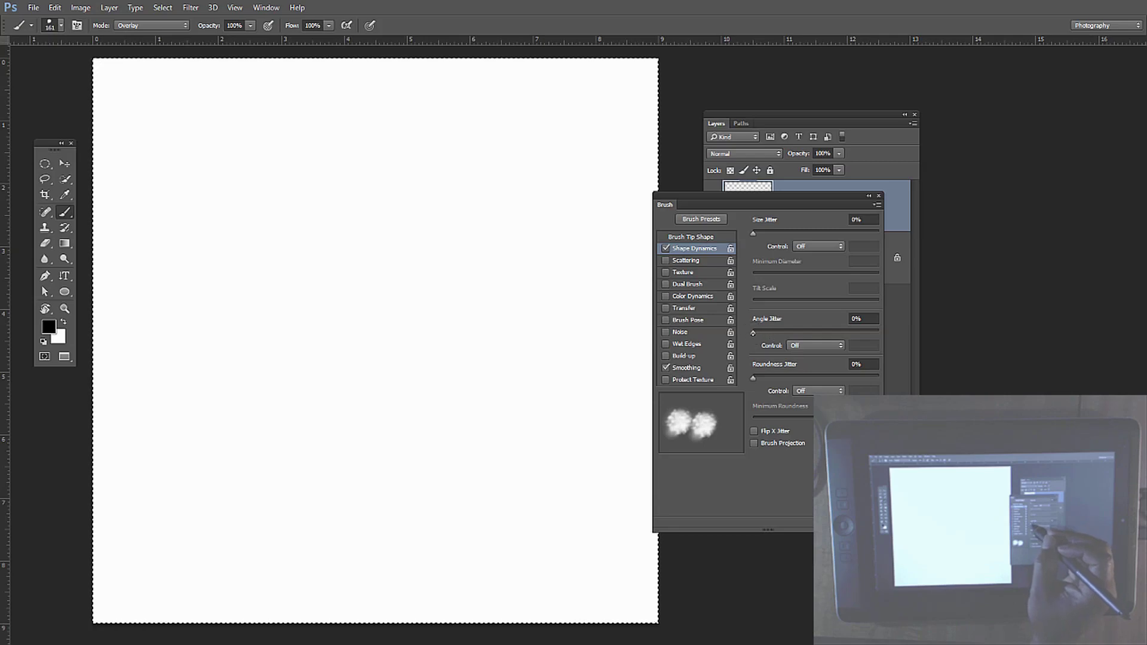
{"action": "left_click_drag", "start_coordinate": [754, 333], "coordinate": [789, 334]}
{"action": "left_click_drag", "start_coordinate": [823, 334], "coordinate": [821, 333]}
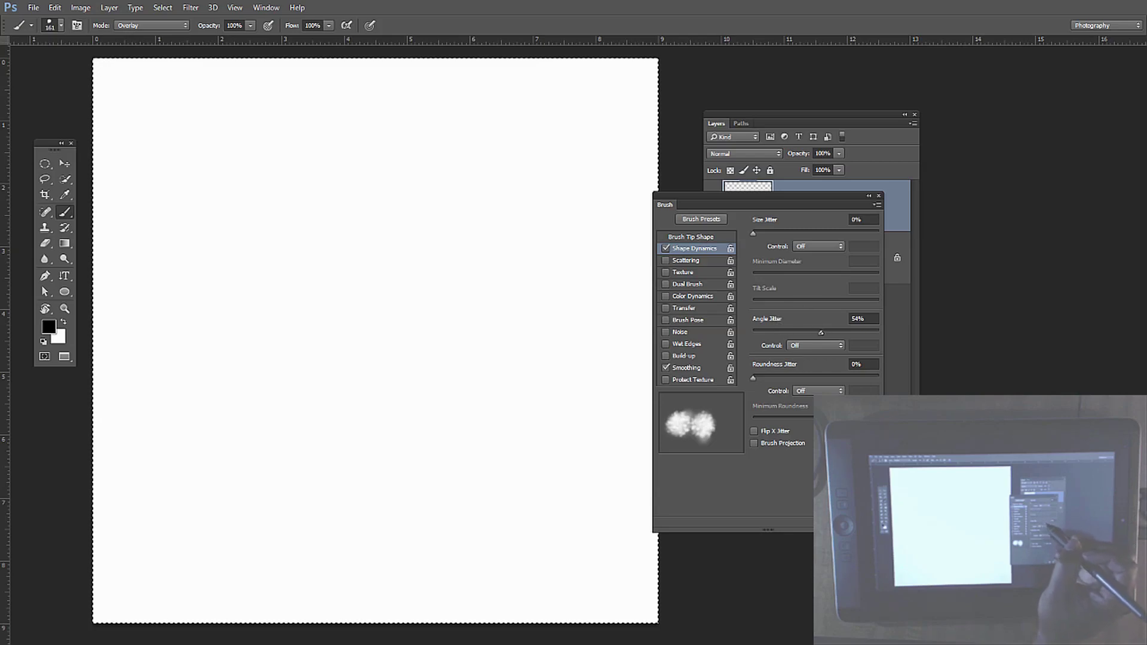
{"action": "left_click_drag", "start_coordinate": [821, 333], "coordinate": [832, 333]}
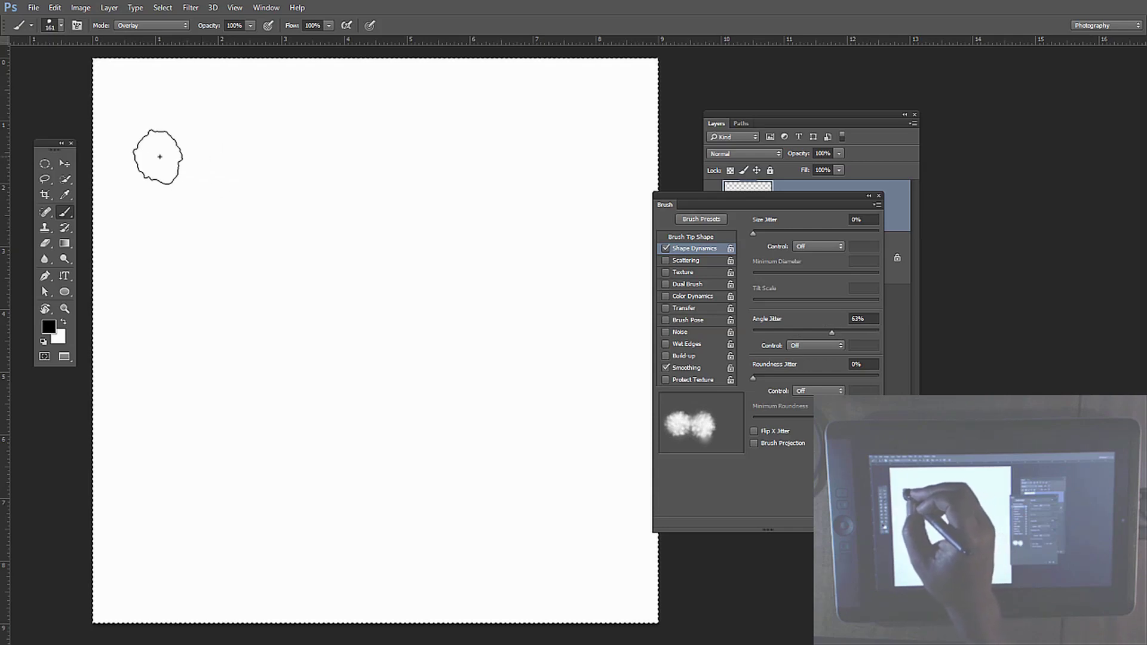
Step: Stamp rows of test dabs across the canvas to check the angle jitter
{"action": "left_click", "coordinate": [128, 154]}
{"action": "left_click", "coordinate": [191, 149]}
{"action": "left_click", "coordinate": [254, 145]}
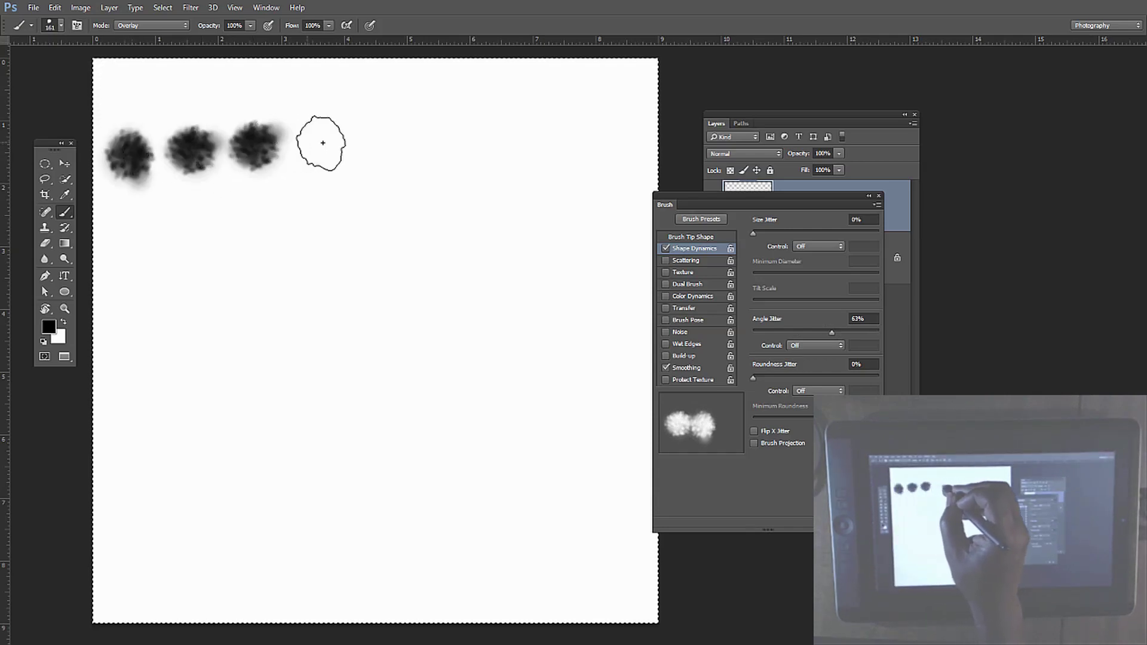
{"action": "left_click", "coordinate": [319, 143]}
{"action": "left_click", "coordinate": [381, 143]}
{"action": "left_click", "coordinate": [441, 150]}
{"action": "left_click", "coordinate": [505, 160]}
{"action": "left_click", "coordinate": [524, 203]}
{"action": "left_click", "coordinate": [458, 209]}
{"action": "left_click", "coordinate": [398, 215]}
{"action": "left_click", "coordinate": [335, 209]}
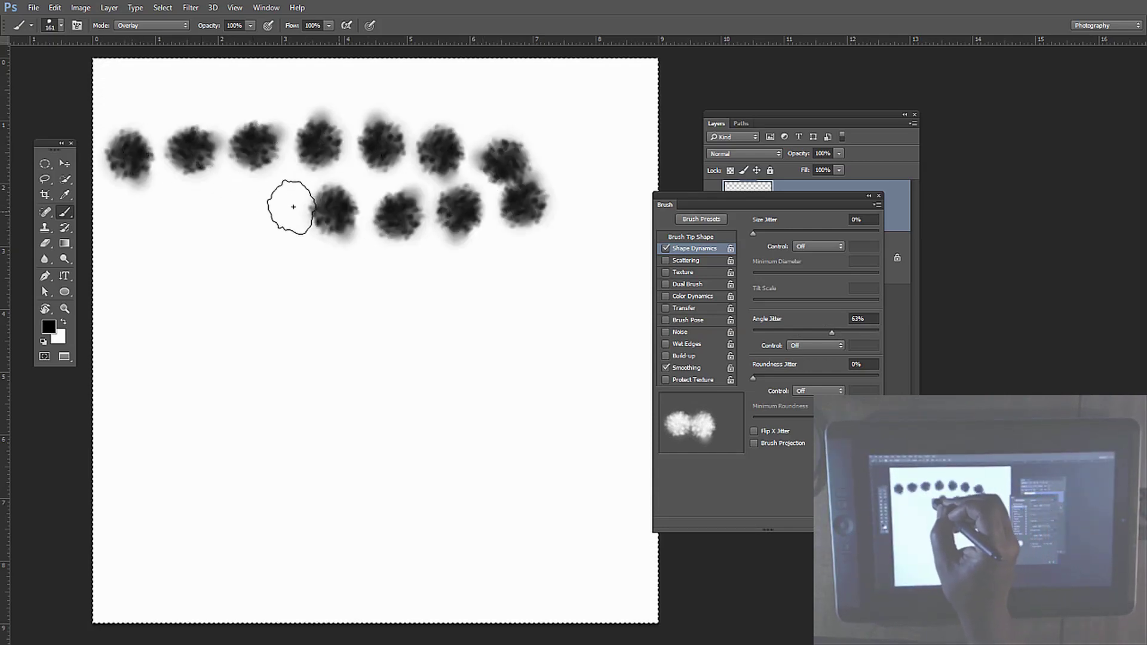
{"action": "left_click", "coordinate": [274, 207]}
{"action": "left_click", "coordinate": [209, 209]}
{"action": "left_click", "coordinate": [157, 236]}
{"action": "left_click", "coordinate": [162, 293]}
{"action": "left_click", "coordinate": [225, 296]}
{"action": "left_click", "coordinate": [285, 288]}
{"action": "left_click", "coordinate": [349, 278]}
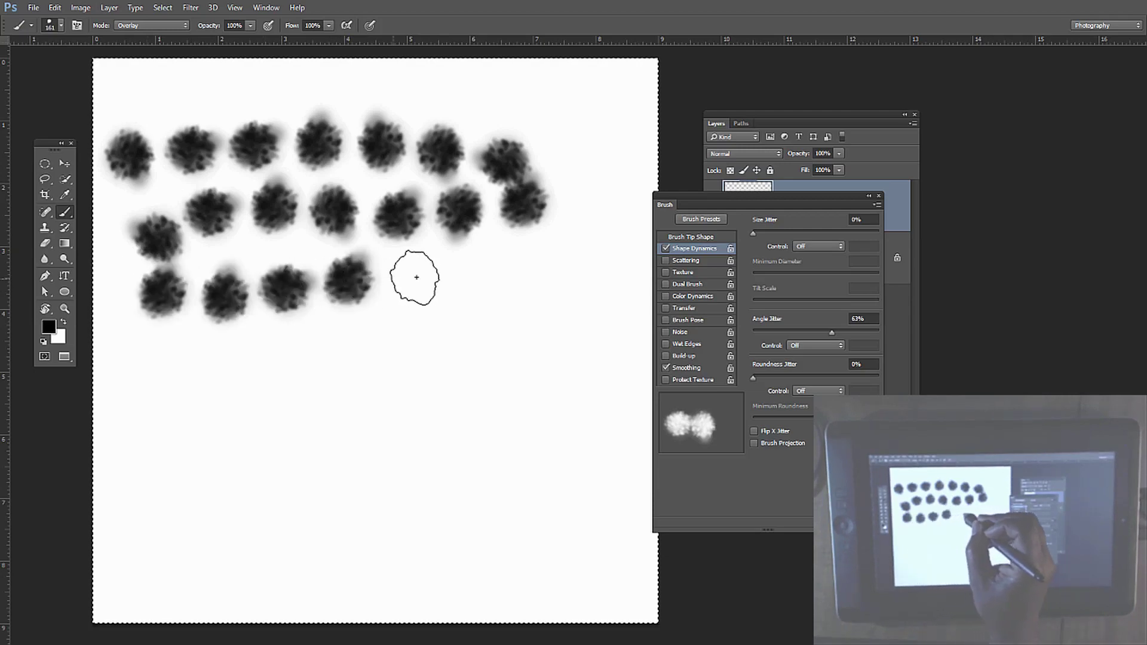
{"action": "left_click", "coordinate": [409, 278]}
{"action": "left_click", "coordinate": [473, 276]}
{"action": "left_click", "coordinate": [532, 292]}
{"action": "left_click", "coordinate": [498, 322]}
{"action": "left_click", "coordinate": [437, 325]}
{"action": "left_click", "coordinate": [373, 320]}
{"action": "left_click", "coordinate": [311, 323]}
{"action": "left_click", "coordinate": [250, 329]}
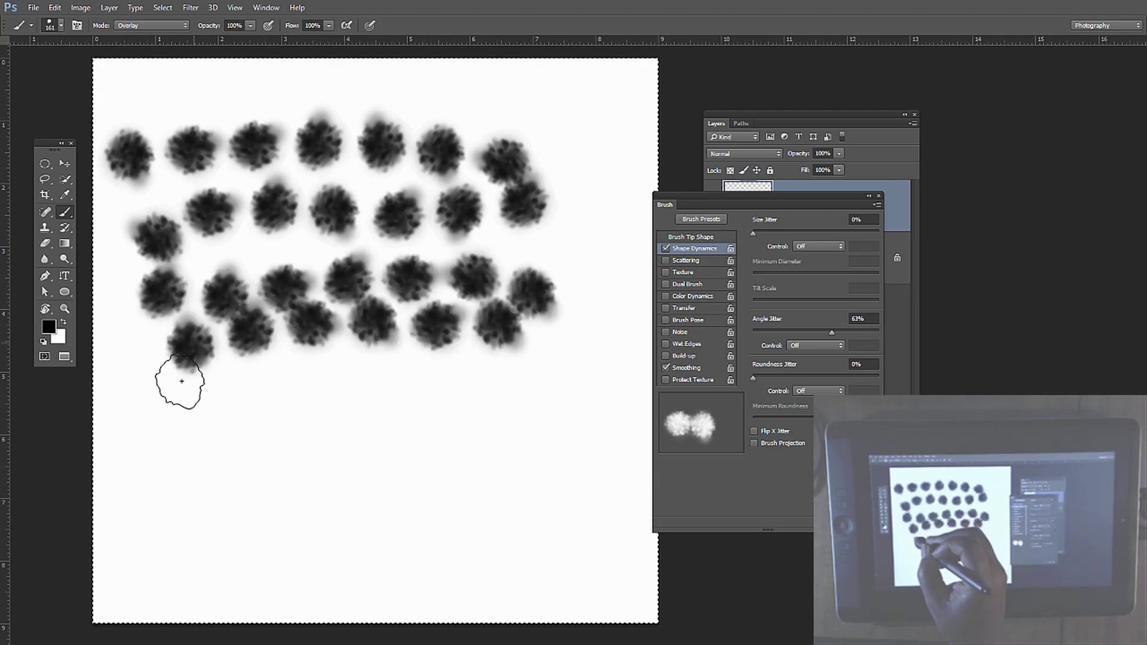
{"action": "left_click", "coordinate": [199, 389]}
{"action": "left_click", "coordinate": [263, 388]}
{"action": "left_click", "coordinate": [326, 380]}
{"action": "left_click", "coordinate": [387, 371]}
{"action": "left_click", "coordinate": [447, 371]}
{"action": "left_click", "coordinate": [509, 375]}
{"action": "left_click", "coordinate": [559, 407]}
{"action": "left_click", "coordinate": [498, 429]}
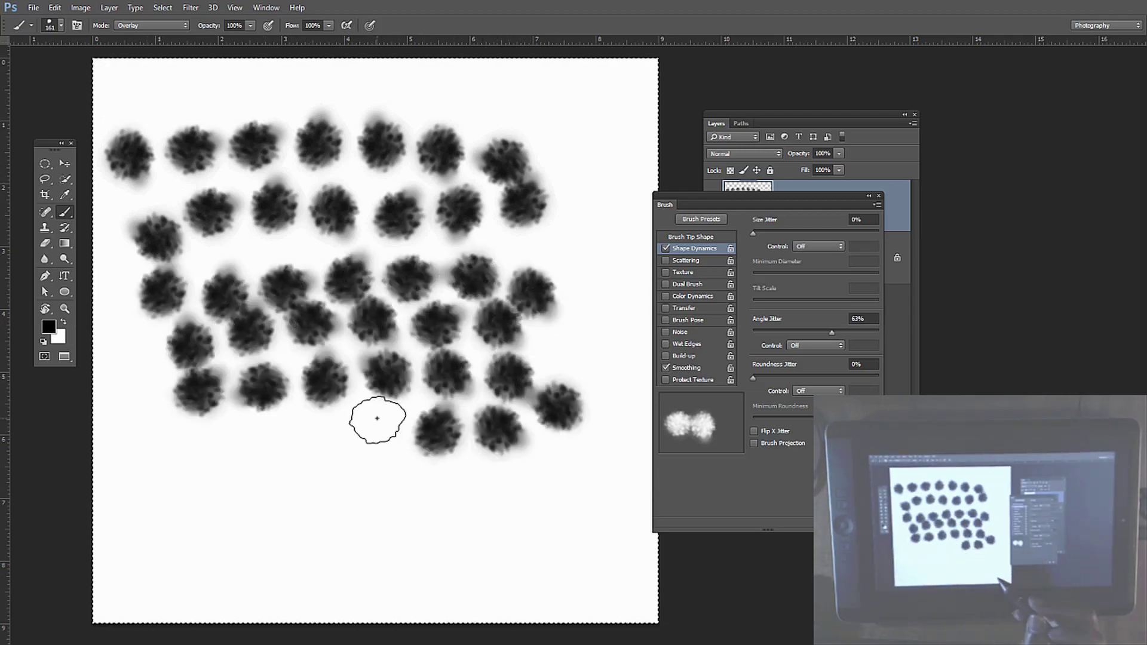
Step: Clear the test dabs, raise Angle Jitter to about 72%, and enable Scattering
{"action": "key", "text": "Delete"}
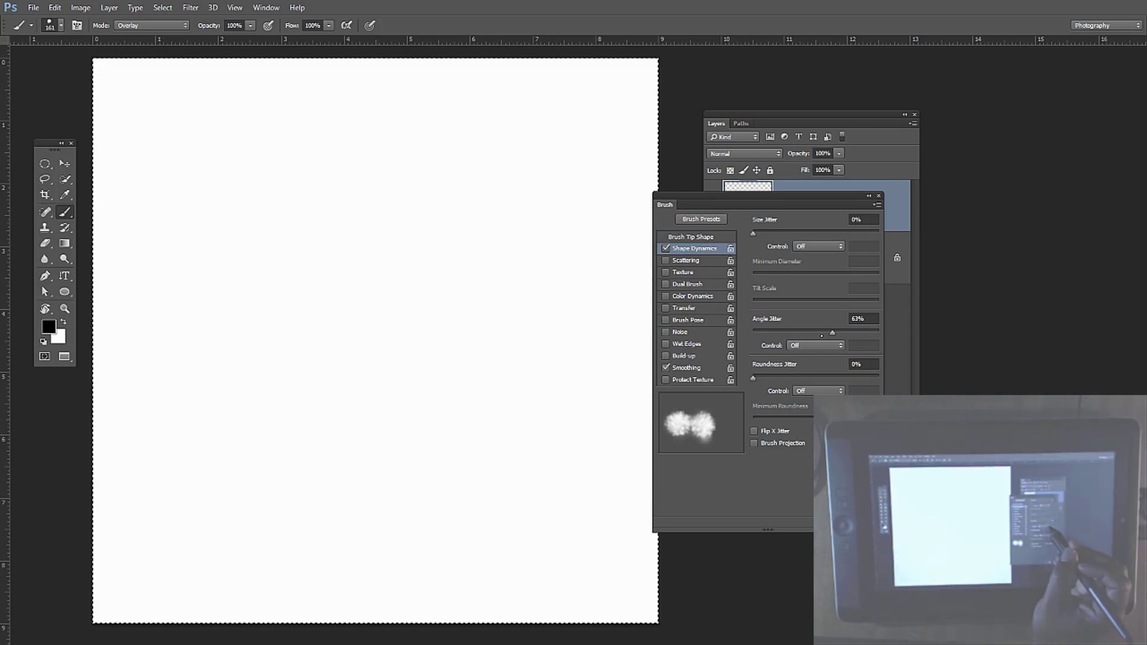
{"action": "left_click_drag", "start_coordinate": [833, 333], "coordinate": [842, 333]}
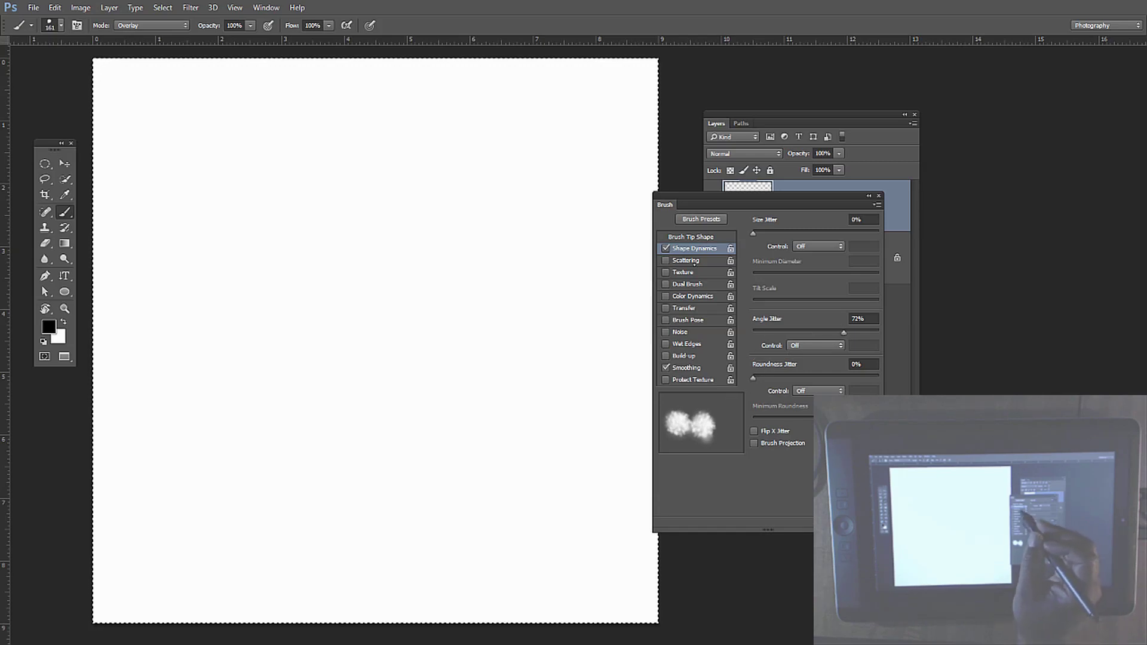
{"action": "left_click", "coordinate": [685, 260]}
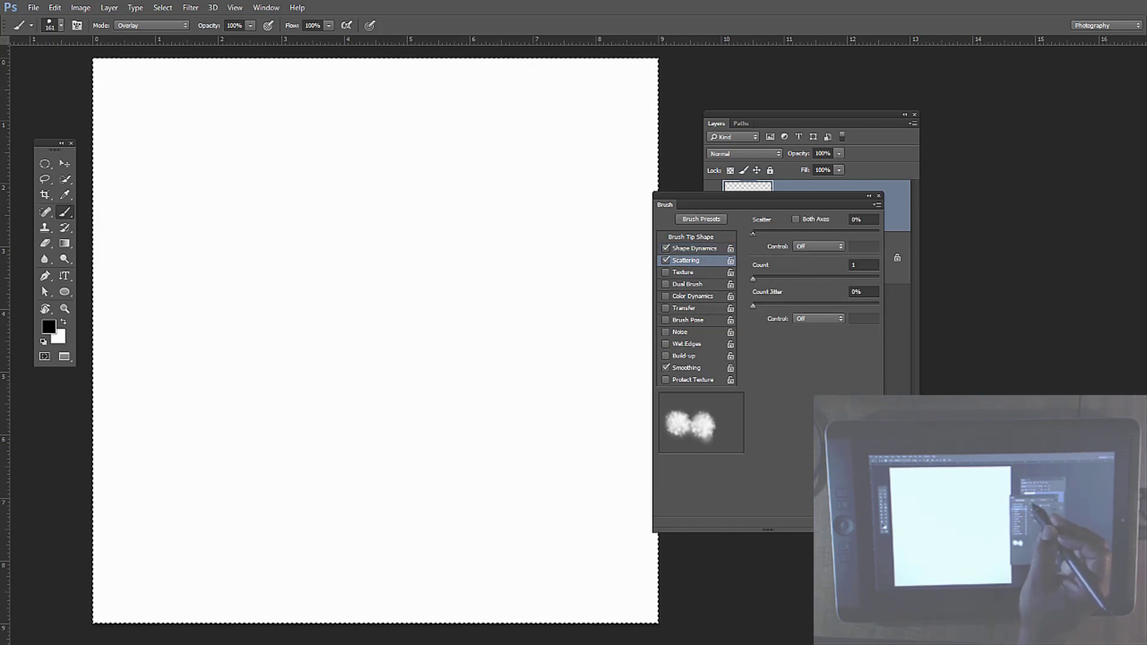
Step: Raise scatter to 199%, paint scattered test strokes, and clear them
{"action": "left_click_drag", "start_coordinate": [761, 234], "coordinate": [778, 233]}
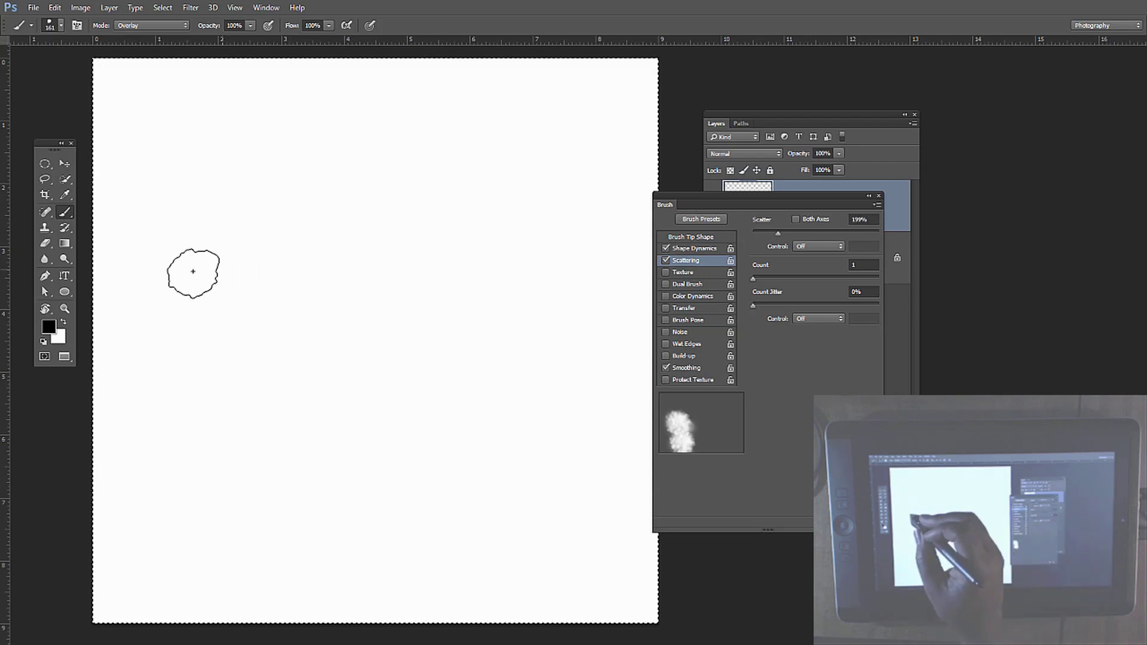
{"action": "left_click_drag", "start_coordinate": [197, 266], "coordinate": [257, 263]}
{"action": "left_click_drag", "start_coordinate": [396, 217], "coordinate": [478, 197]}
{"action": "mouse_move", "coordinate": [308, 308]}
{"action": "left_mouse_down"}
{"action": "mouse_move", "coordinate": [557, 317]}
{"action": "mouse_move", "coordinate": [407, 348]}
{"action": "mouse_move", "coordinate": [509, 378]}
{"action": "mouse_move", "coordinate": [398, 453]}
{"action": "left_mouse_up"}
{"action": "key", "text": "Delete"}
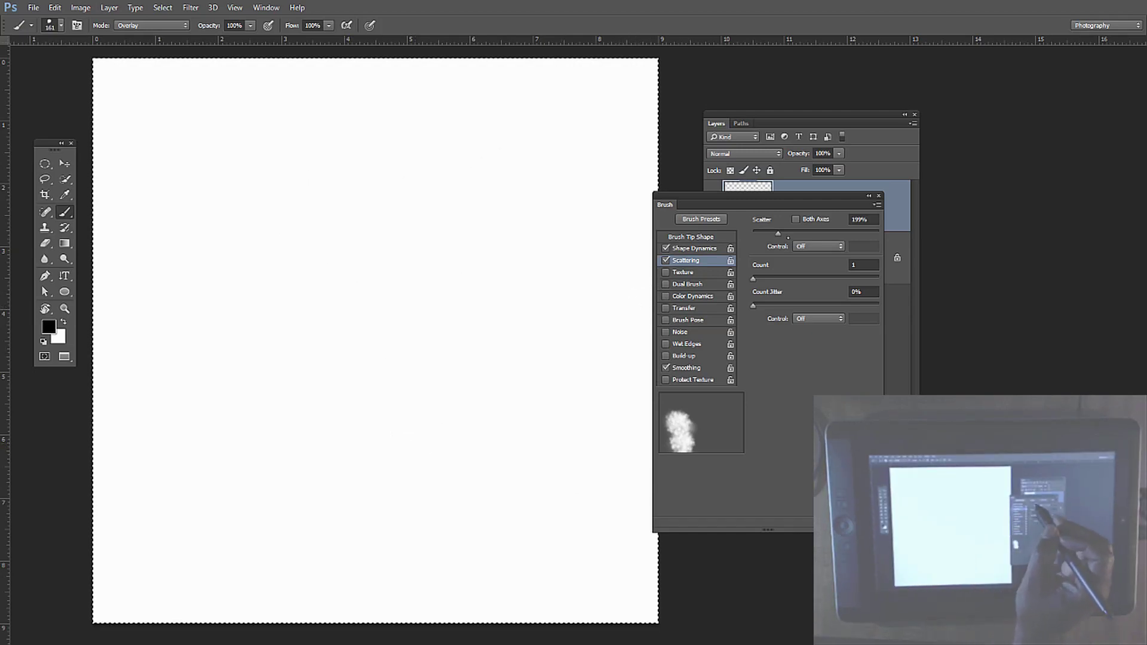
Step: Lower the tip spacing, paint test smoke strokes, and cut Scatter to 95%
{"action": "left_click", "coordinate": [691, 237]}
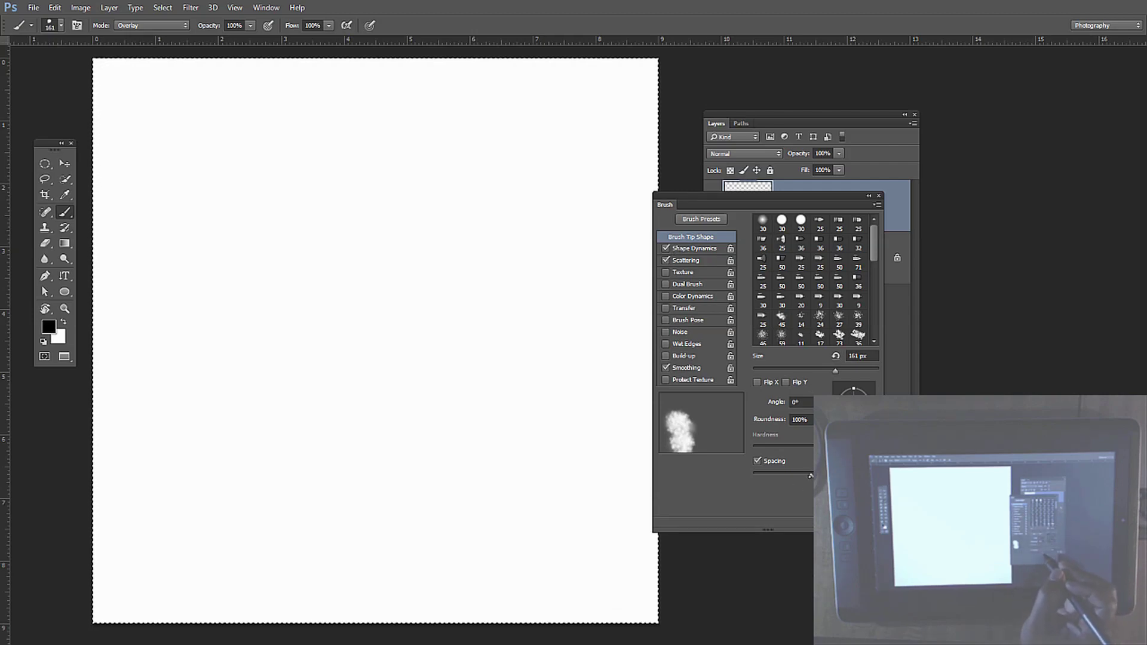
{"action": "left_click_drag", "start_coordinate": [808, 475], "coordinate": [769, 476]}
{"action": "left_click_drag", "start_coordinate": [207, 229], "coordinate": [167, 234]}
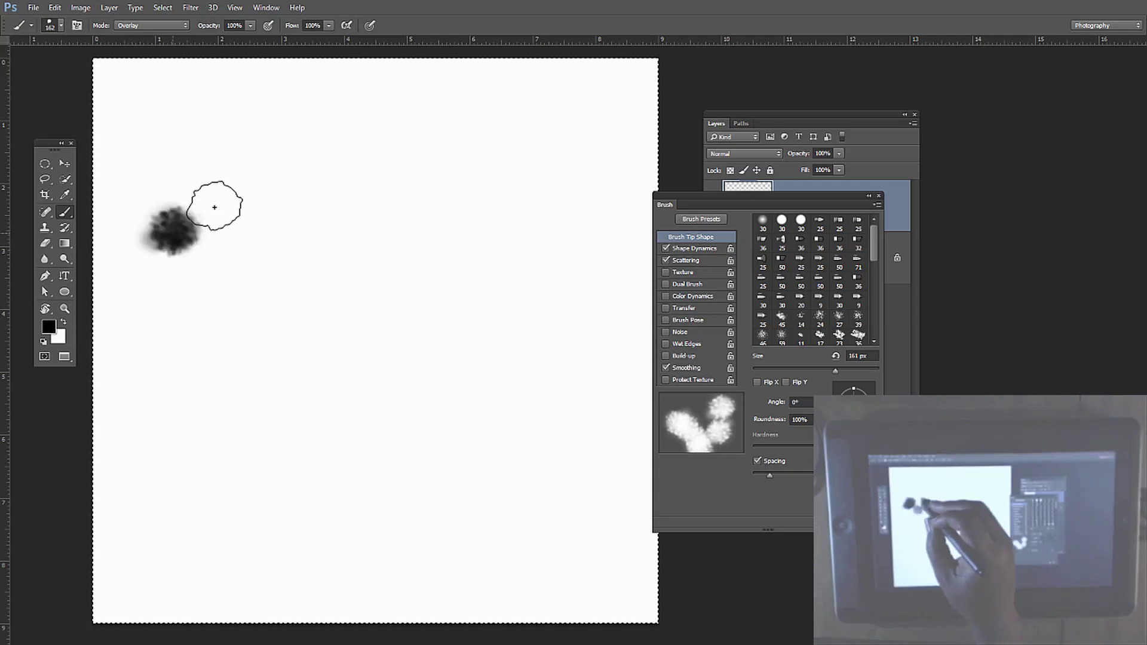
{"action": "left_click_drag", "start_coordinate": [257, 132], "coordinate": [343, 120]}
{"action": "left_click_drag", "start_coordinate": [206, 191], "coordinate": [304, 239]}
{"action": "left_click_drag", "start_coordinate": [412, 113], "coordinate": [514, 173]}
{"action": "mouse_move", "coordinate": [454, 242]}
{"action": "left_mouse_down"}
{"action": "mouse_move", "coordinate": [388, 198]}
{"action": "mouse_move", "coordinate": [197, 269]}
{"action": "left_mouse_up"}
{"action": "mouse_move", "coordinate": [185, 335]}
{"action": "left_mouse_down"}
{"action": "mouse_move", "coordinate": [304, 287]}
{"action": "mouse_move", "coordinate": [526, 358]}
{"action": "mouse_move", "coordinate": [384, 423]}
{"action": "mouse_move", "coordinate": [331, 502]}
{"action": "left_mouse_up"}
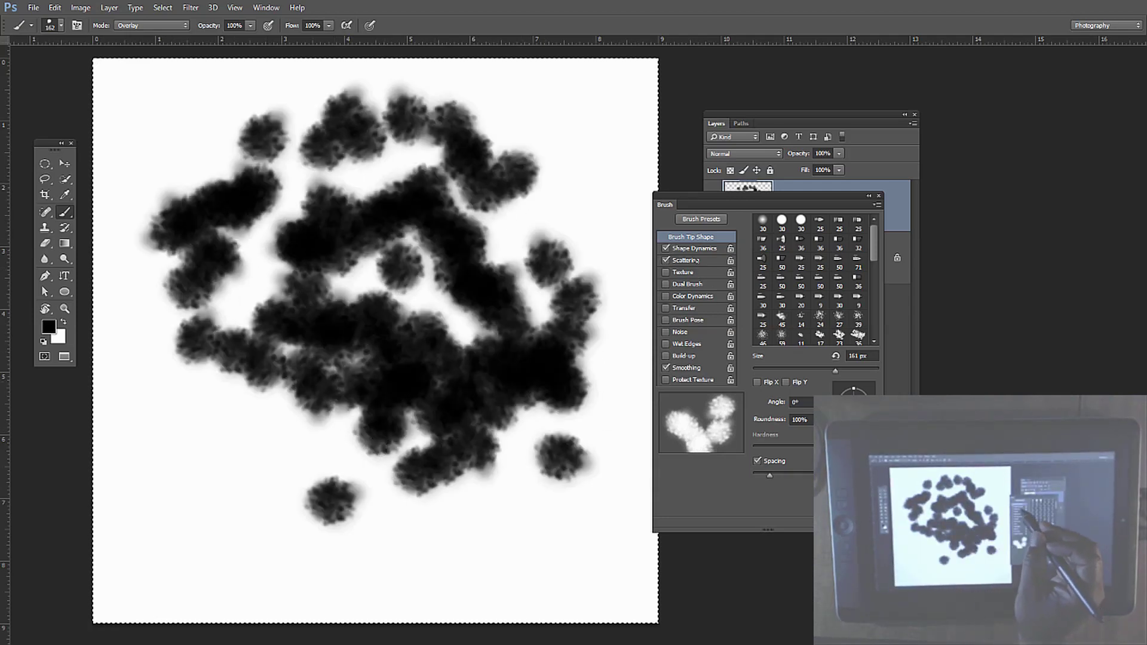
{"action": "left_click", "coordinate": [696, 261]}
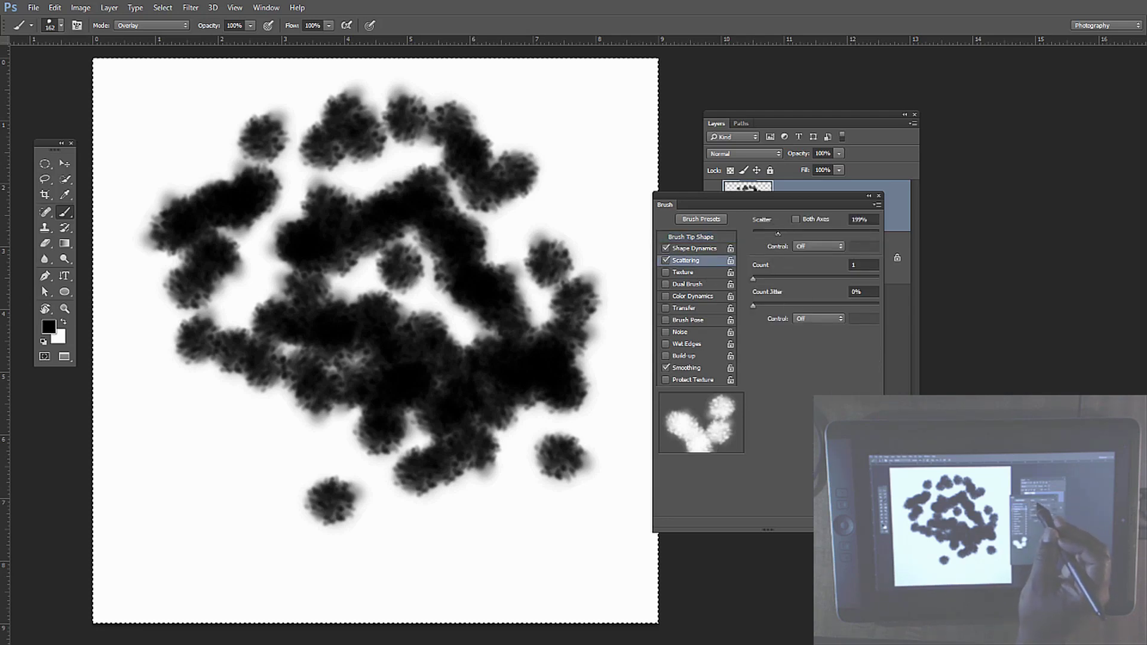
{"action": "left_click_drag", "start_coordinate": [778, 233], "coordinate": [765, 233]}
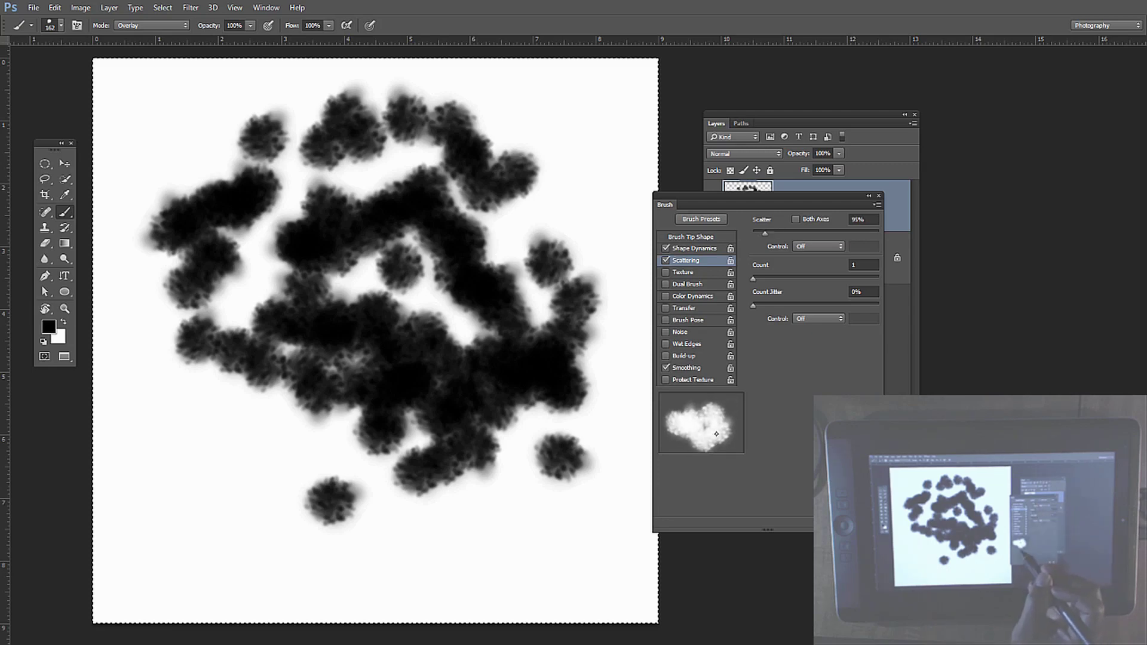
Step: Clear the canvas, paint two test cloud strokes, and delete them
{"action": "key", "text": "Delete"}
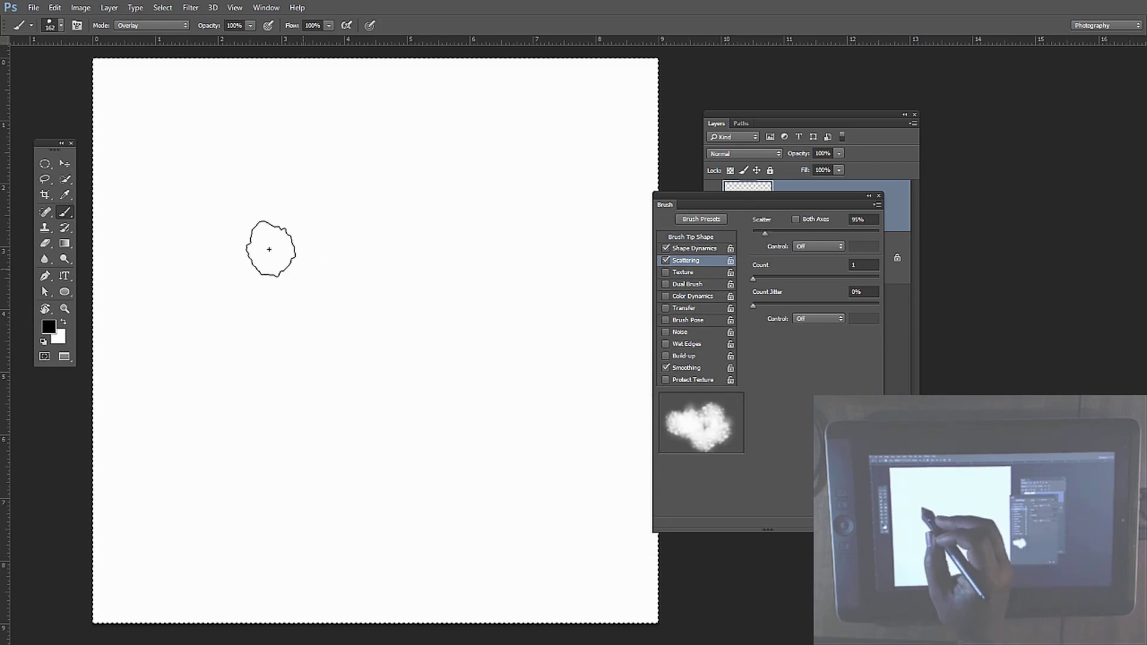
{"action": "mouse_move", "coordinate": [127, 232]}
{"action": "left_mouse_down"}
{"action": "mouse_move", "coordinate": [265, 187]}
{"action": "mouse_move", "coordinate": [420, 165]}
{"action": "mouse_move", "coordinate": [505, 179]}
{"action": "mouse_move", "coordinate": [360, 211]}
{"action": "mouse_move", "coordinate": [537, 201]}
{"action": "mouse_move", "coordinate": [392, 276]}
{"action": "mouse_move", "coordinate": [613, 278]}
{"action": "left_mouse_up"}
{"action": "left_click_drag", "start_coordinate": [227, 296], "coordinate": [550, 320]}
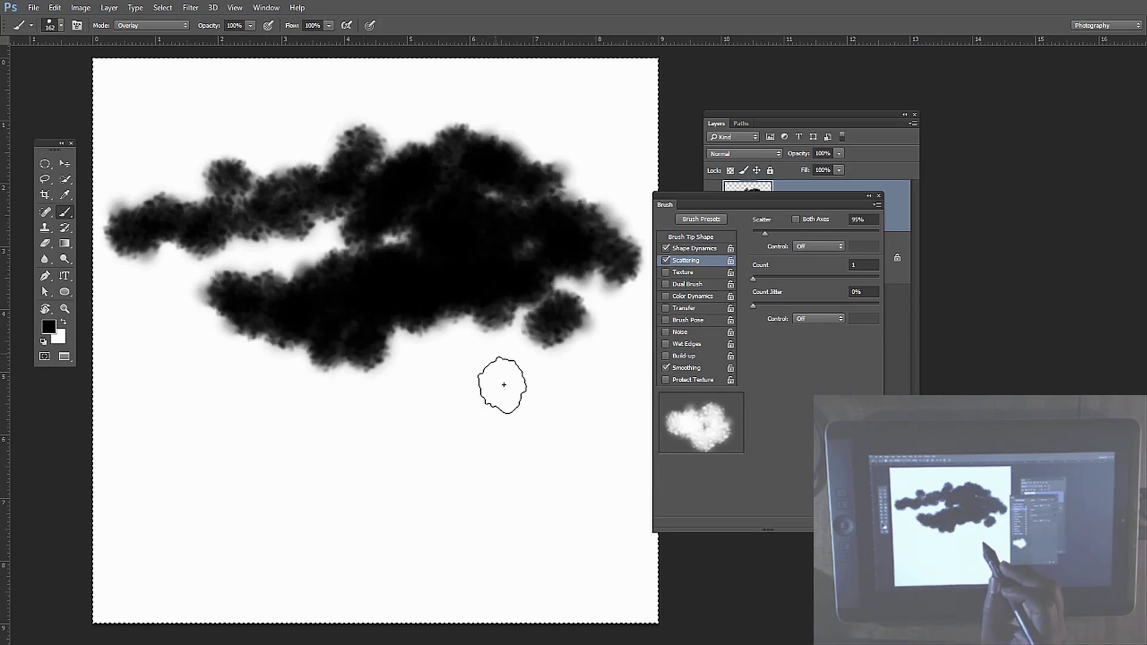
{"action": "key", "text": "Delete"}
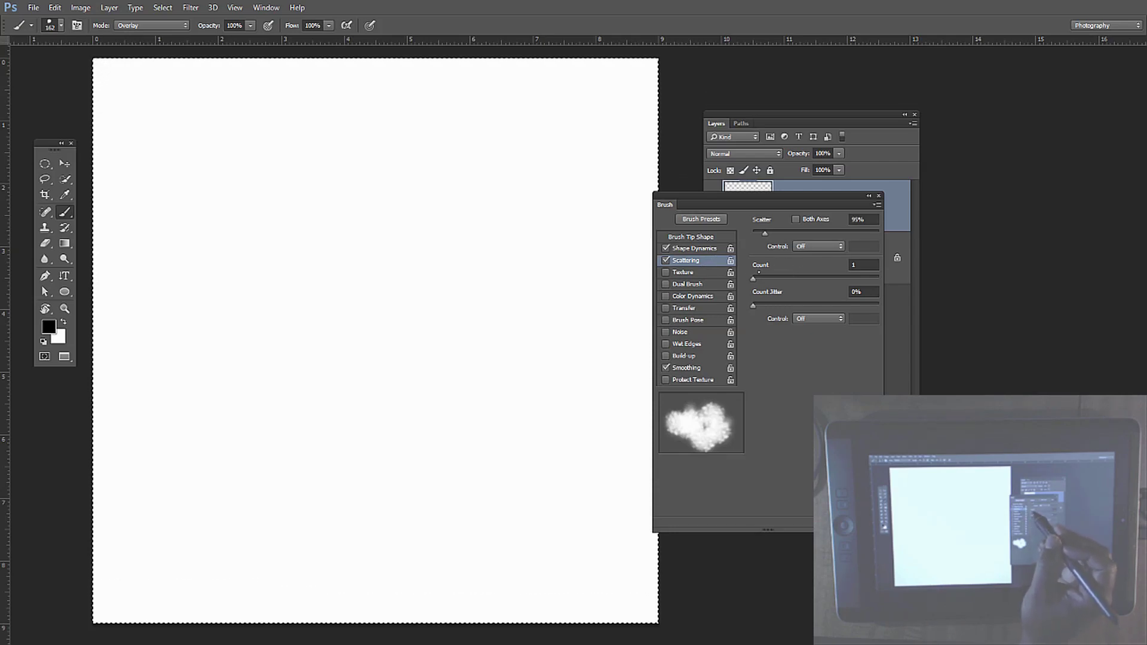
Step: Raise the scatter Count to 5, adjust tip spacing, test the brush, and clear Layer 1
{"action": "left_click_drag", "start_coordinate": [753, 278], "coordinate": [789, 278]}
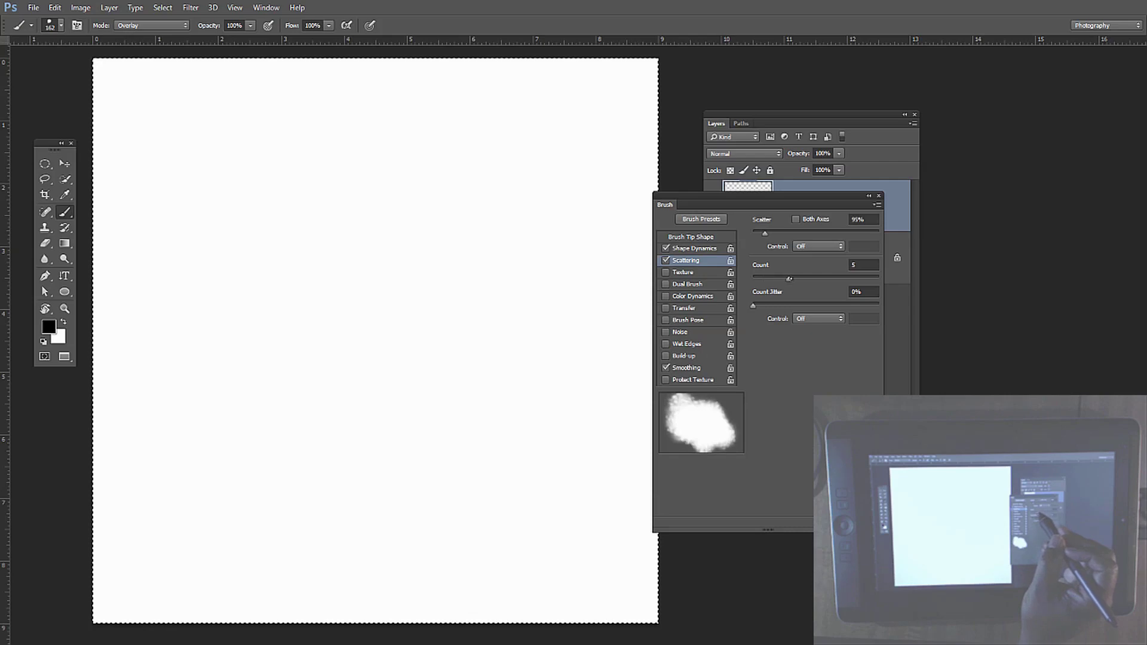
{"action": "mouse_move", "coordinate": [122, 210]}
{"action": "left_mouse_down"}
{"action": "mouse_move", "coordinate": [350, 143]}
{"action": "mouse_move", "coordinate": [474, 137]}
{"action": "mouse_move", "coordinate": [498, 193]}
{"action": "mouse_move", "coordinate": [404, 271]}
{"action": "mouse_move", "coordinate": [409, 294]}
{"action": "left_mouse_up"}
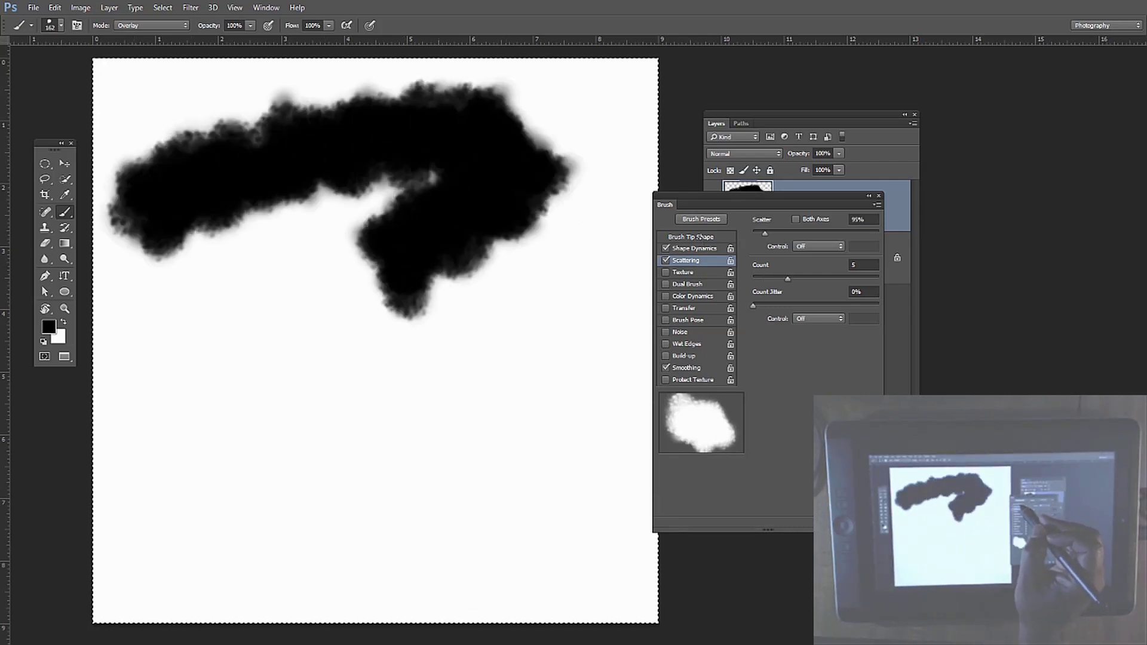
{"action": "left_click", "coordinate": [706, 238]}
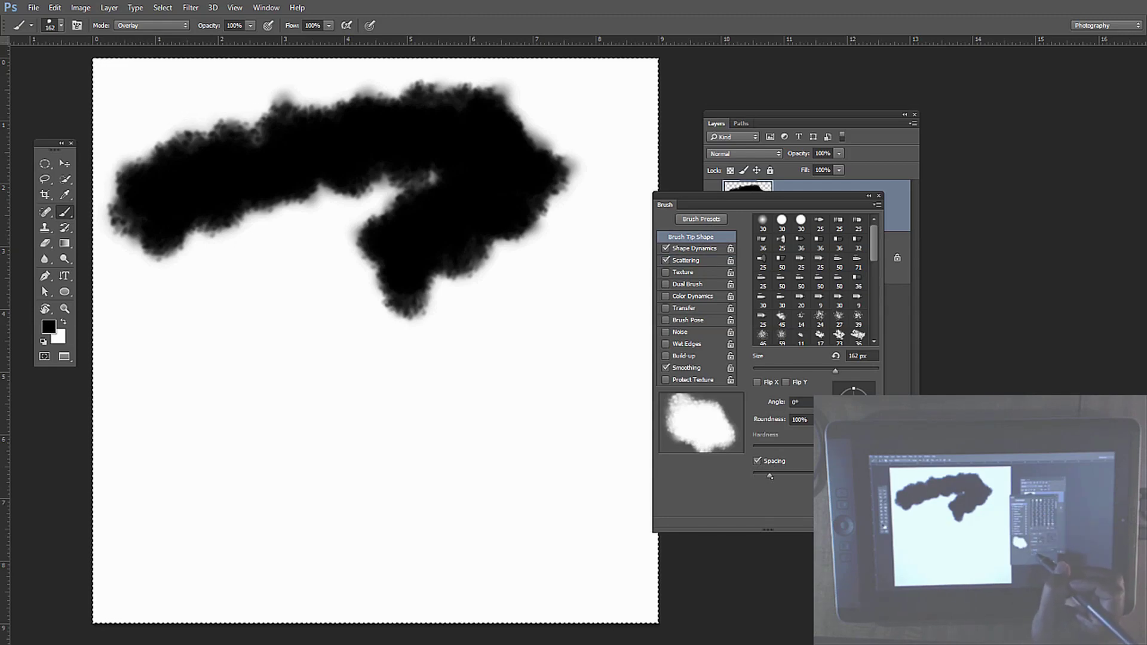
{"action": "left_click_drag", "start_coordinate": [771, 476], "coordinate": [783, 476]}
{"action": "left_click", "coordinate": [142, 351]}
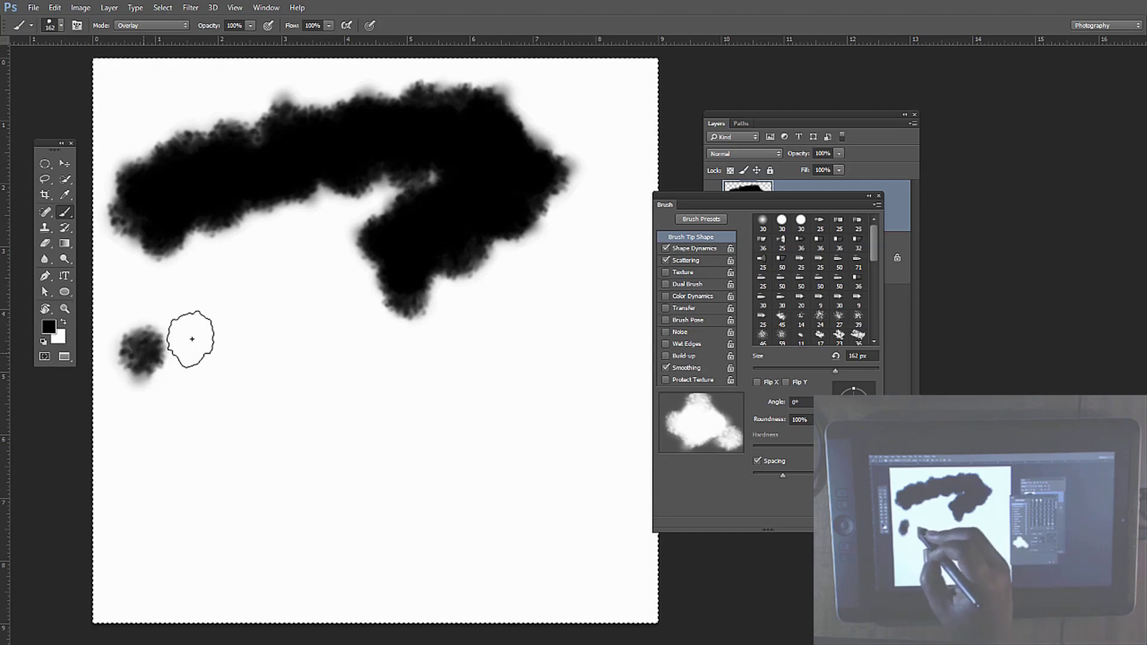
{"action": "mouse_move", "coordinate": [192, 339]}
{"action": "left_mouse_down"}
{"action": "mouse_move", "coordinate": [248, 353]}
{"action": "mouse_move", "coordinate": [501, 334]}
{"action": "mouse_move", "coordinate": [547, 368]}
{"action": "mouse_move", "coordinate": [366, 408]}
{"action": "mouse_move", "coordinate": [333, 446]}
{"action": "mouse_move", "coordinate": [559, 417]}
{"action": "mouse_move", "coordinate": [310, 506]}
{"action": "mouse_move", "coordinate": [460, 492]}
{"action": "mouse_move", "coordinate": [418, 541]}
{"action": "left_mouse_up"}
{"action": "key", "text": "Delete"}
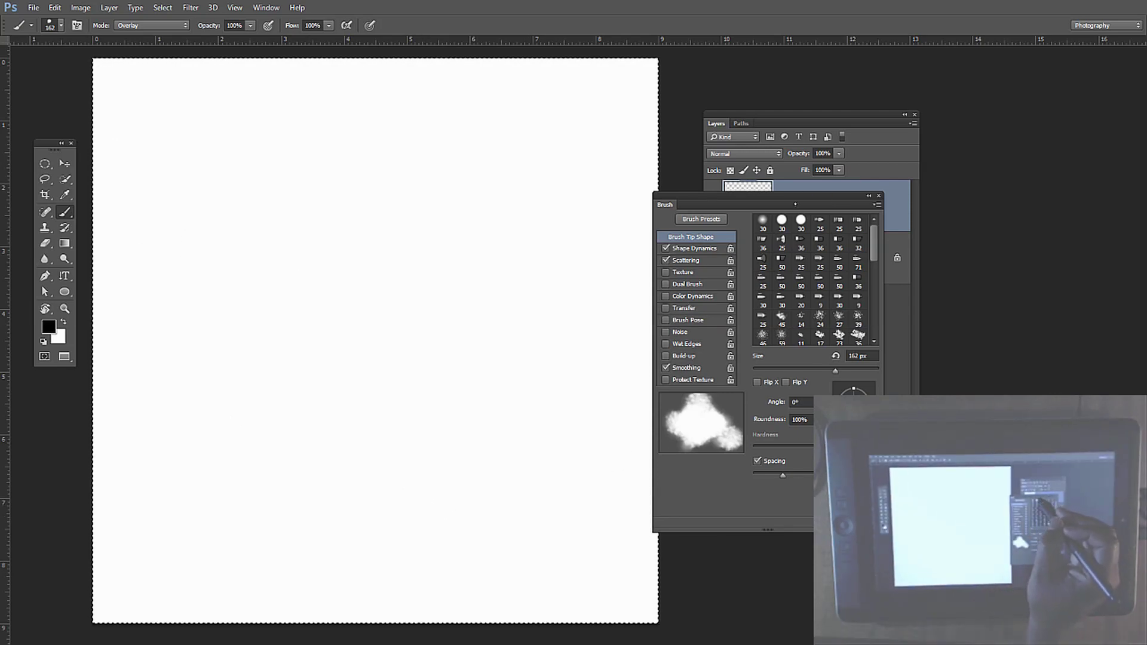
Step: Fill the Background layer with 50% Gray via Edit > Fill, then return to the Brush tool
{"action": "mouse_move", "coordinate": [796, 204]}
{"action": "left_mouse_down"}
{"action": "mouse_move", "coordinate": [734, 250]}
{"action": "mouse_move", "coordinate": [258, 333]}
{"action": "mouse_move", "coordinate": [194, 292]}
{"action": "left_mouse_up"}
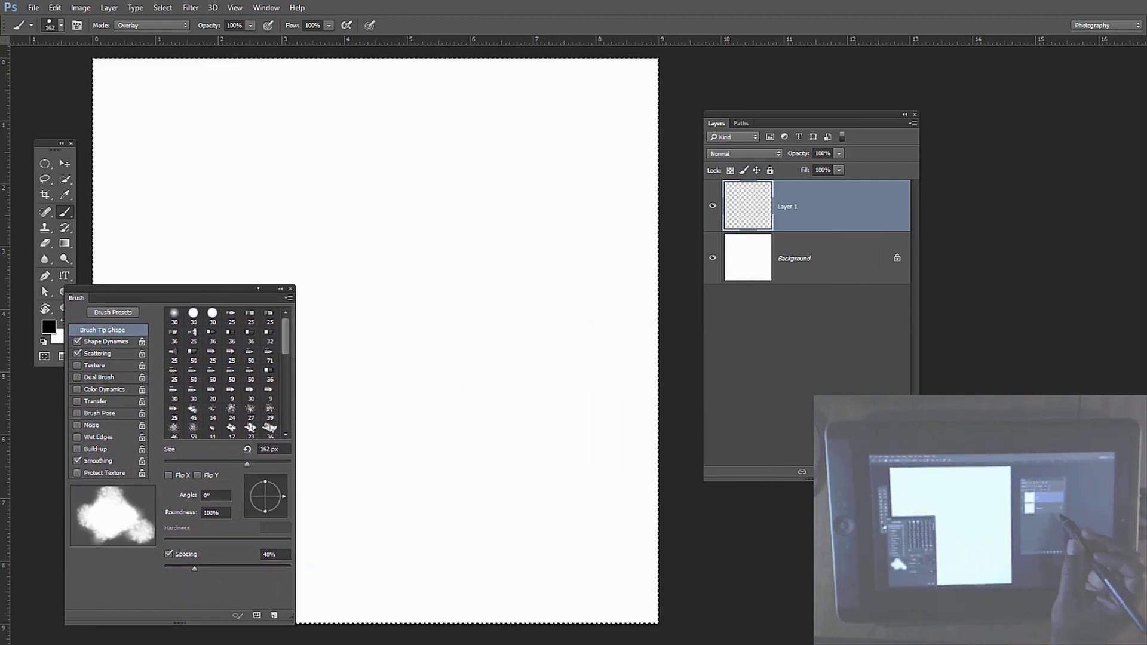
{"action": "left_click", "coordinate": [774, 281]}
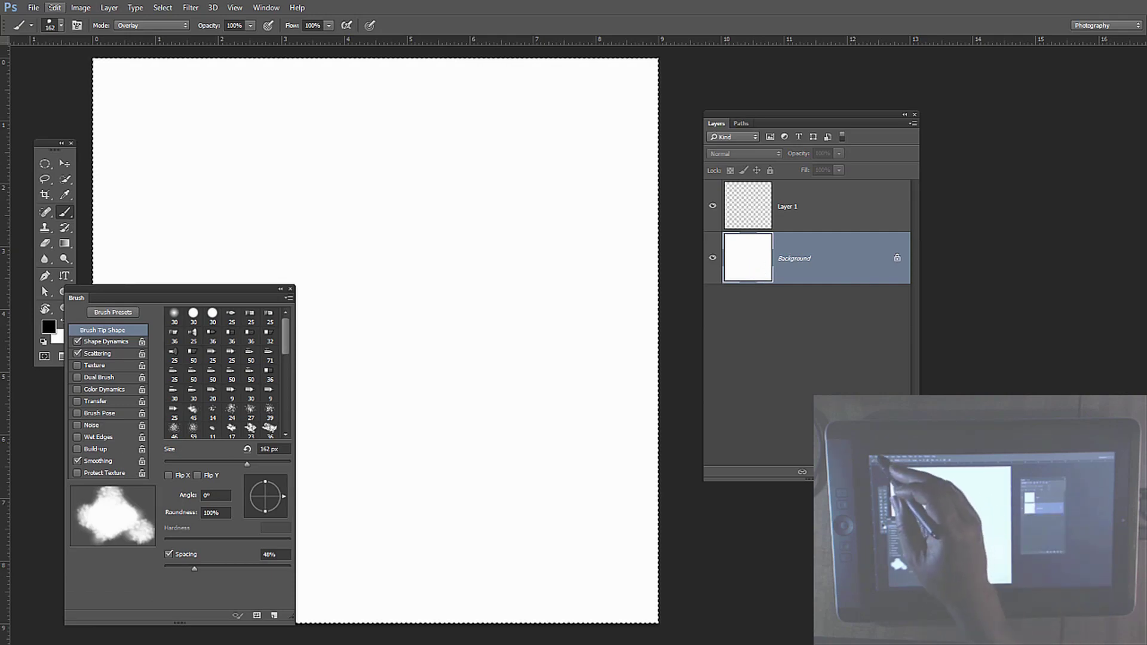
{"action": "left_click", "coordinate": [52, 7]}
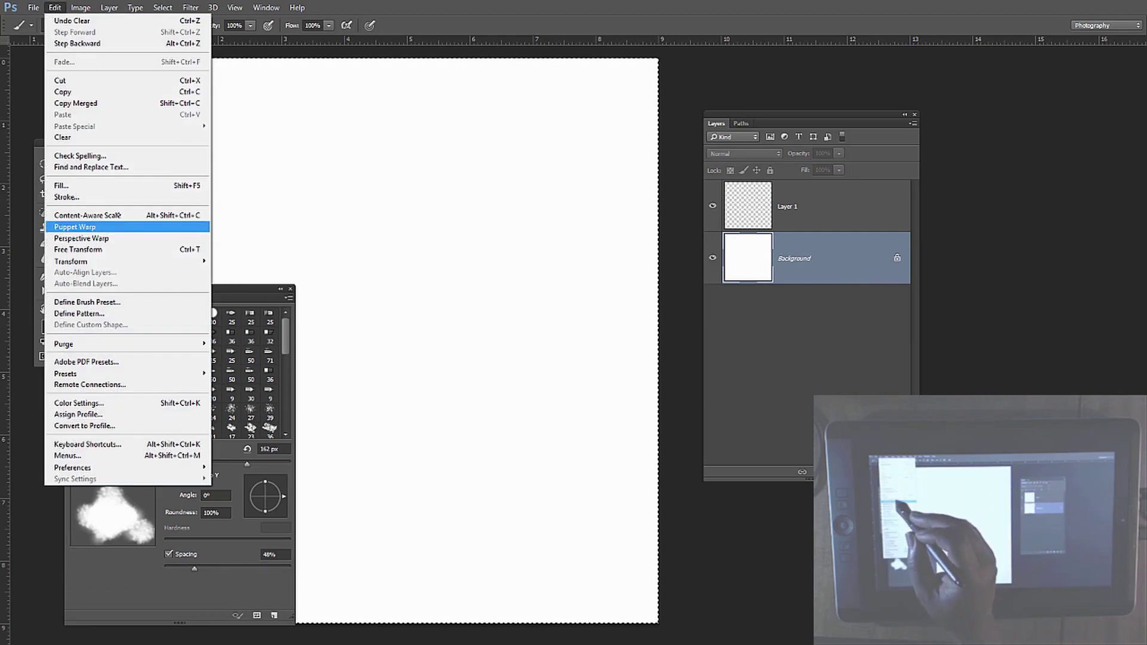
{"action": "left_click", "coordinate": [113, 186]}
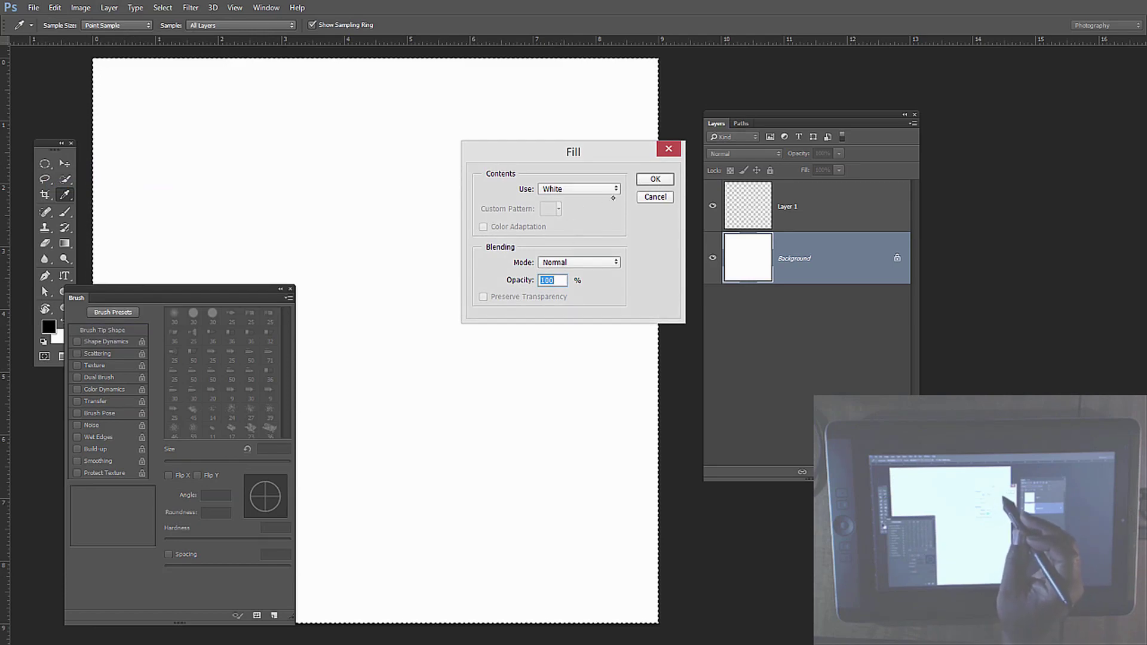
{"action": "left_click", "coordinate": [614, 189]}
{"action": "left_click", "coordinate": [570, 277]}
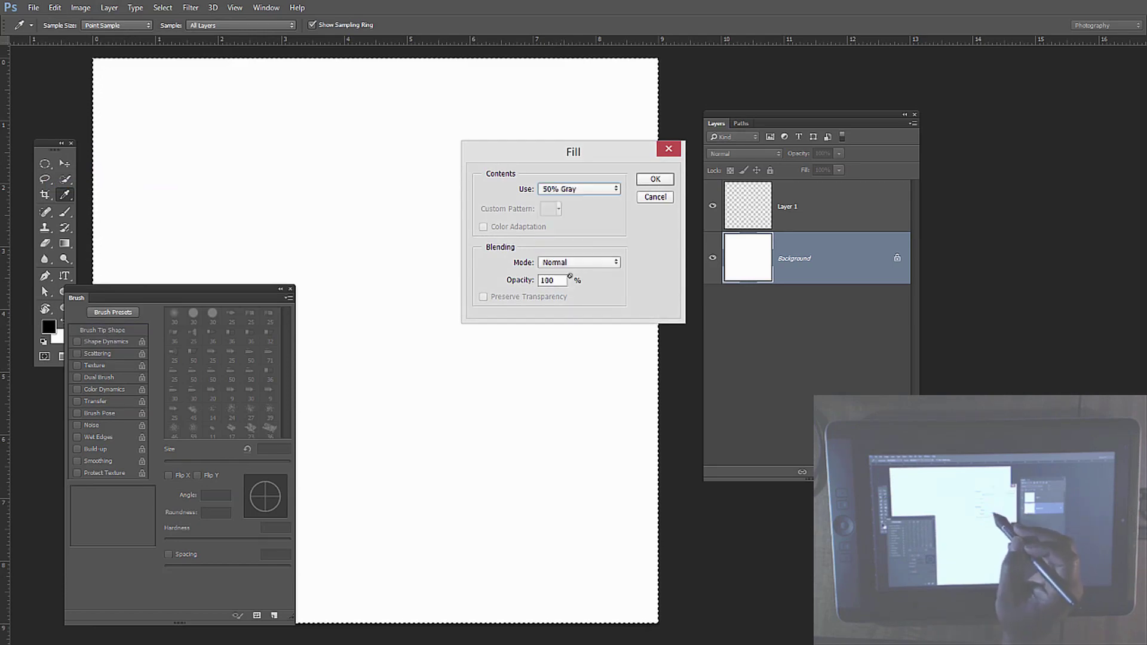
{"action": "left_click", "coordinate": [646, 181]}
{"action": "key", "text": "b"}
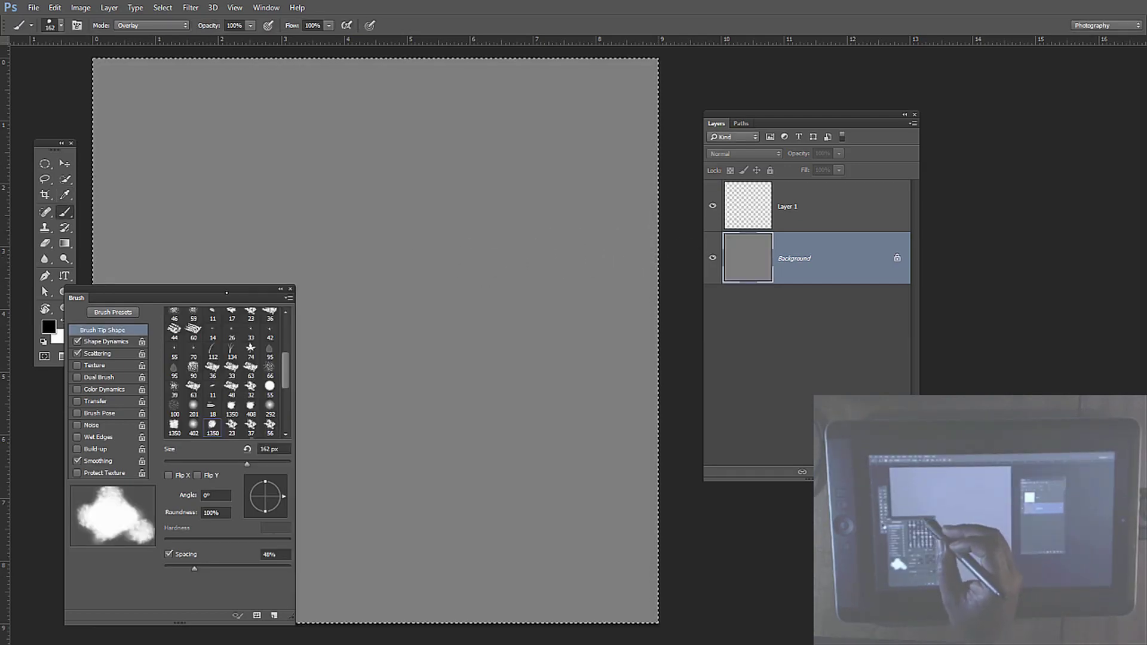
Step: Dock the brush settings beside Layers and test cloud strokes on the background and Layer 1, undoing both
{"action": "mouse_move", "coordinate": [227, 292]}
{"action": "left_mouse_down"}
{"action": "mouse_move", "coordinate": [819, 289]}
{"action": "mouse_move", "coordinate": [849, 304]}
{"action": "mouse_move", "coordinate": [869, 291]}
{"action": "left_mouse_up"}
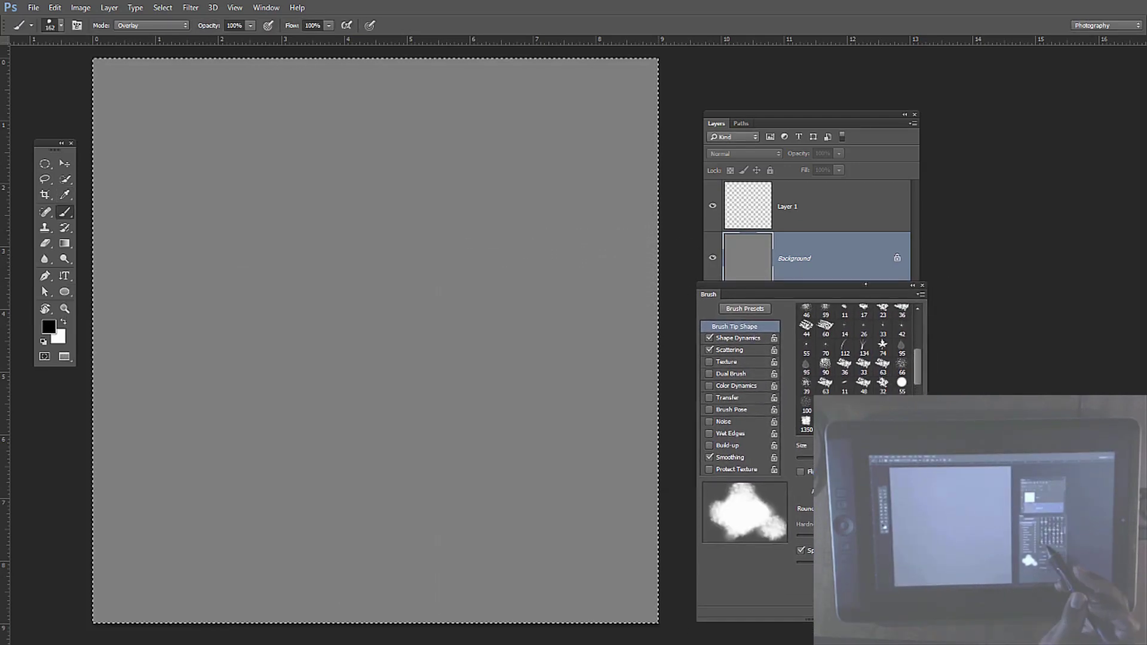
{"action": "mouse_move", "coordinate": [163, 264]}
{"action": "left_mouse_down"}
{"action": "mouse_move", "coordinate": [197, 244]}
{"action": "mouse_move", "coordinate": [201, 277]}
{"action": "mouse_move", "coordinate": [291, 263]}
{"action": "mouse_move", "coordinate": [287, 363]}
{"action": "mouse_move", "coordinate": [312, 379]}
{"action": "mouse_move", "coordinate": [433, 370]}
{"action": "mouse_move", "coordinate": [453, 389]}
{"action": "mouse_move", "coordinate": [453, 423]}
{"action": "mouse_move", "coordinate": [515, 463]}
{"action": "left_mouse_up"}
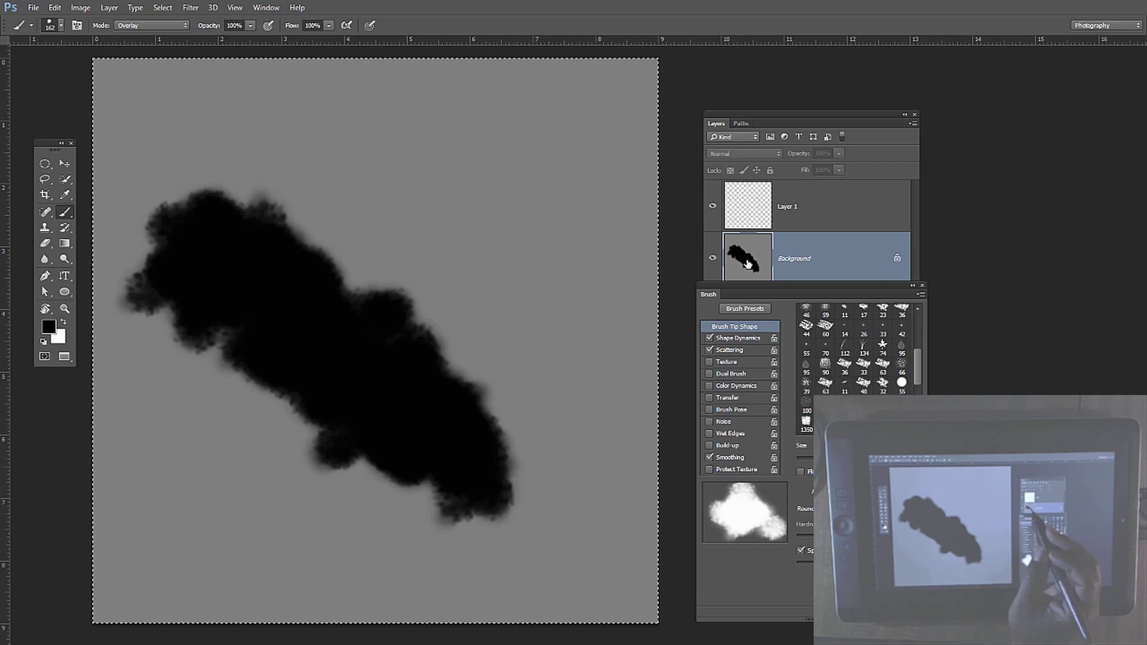
{"action": "key", "text": "ctrl+z"}
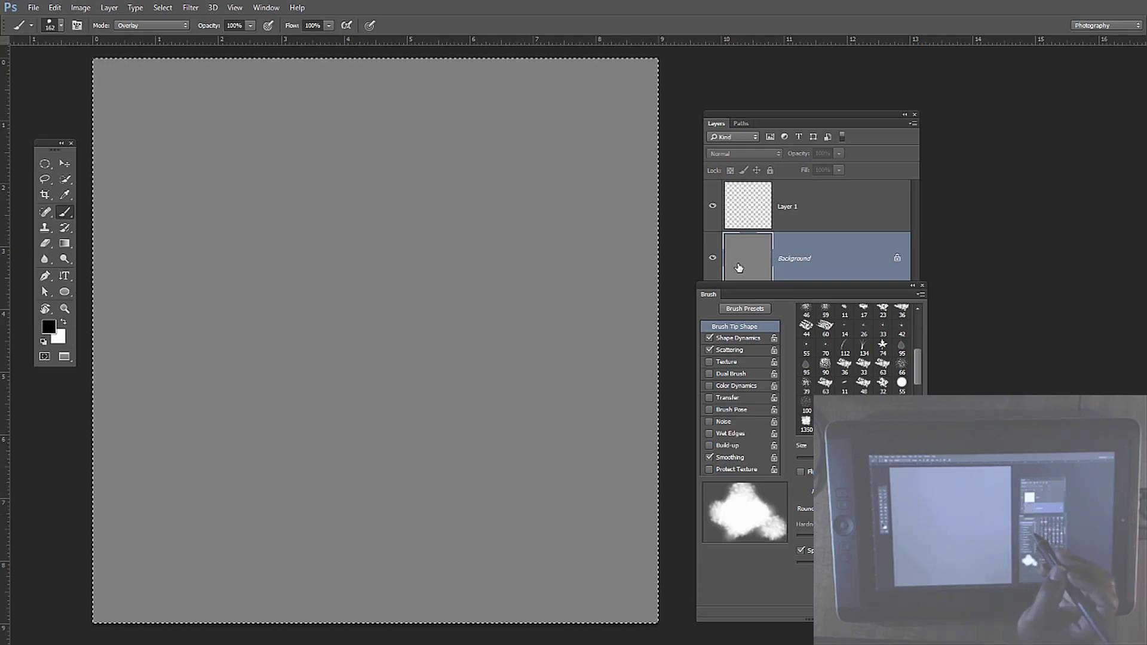
{"action": "left_click", "coordinate": [734, 230]}
{"action": "mouse_move", "coordinate": [287, 215]}
{"action": "left_mouse_down"}
{"action": "mouse_move", "coordinate": [291, 256]}
{"action": "mouse_move", "coordinate": [316, 305]}
{"action": "mouse_move", "coordinate": [384, 377]}
{"action": "mouse_move", "coordinate": [409, 380]}
{"action": "left_mouse_up"}
{"action": "key", "text": "ctrl+z"}
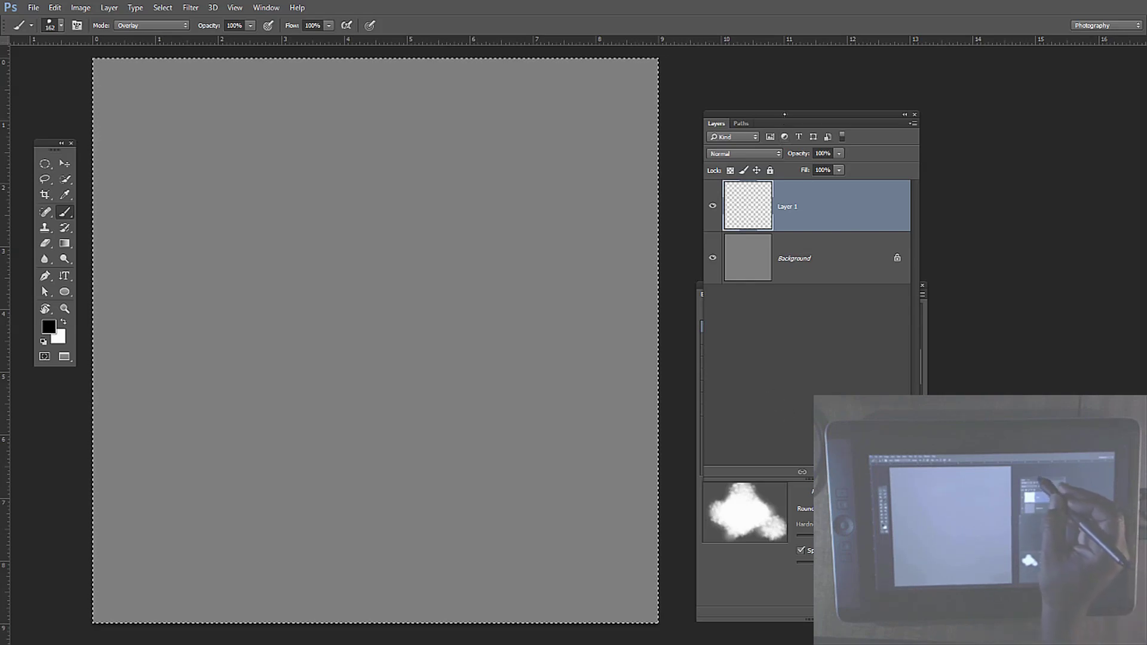
Step: Enlarge the Brush panel and enable Color Dynamics with Apply Per Tip and 38% Foreground/Background Jitter
{"action": "left_click_drag", "start_coordinate": [777, 114], "coordinate": [769, 44]}
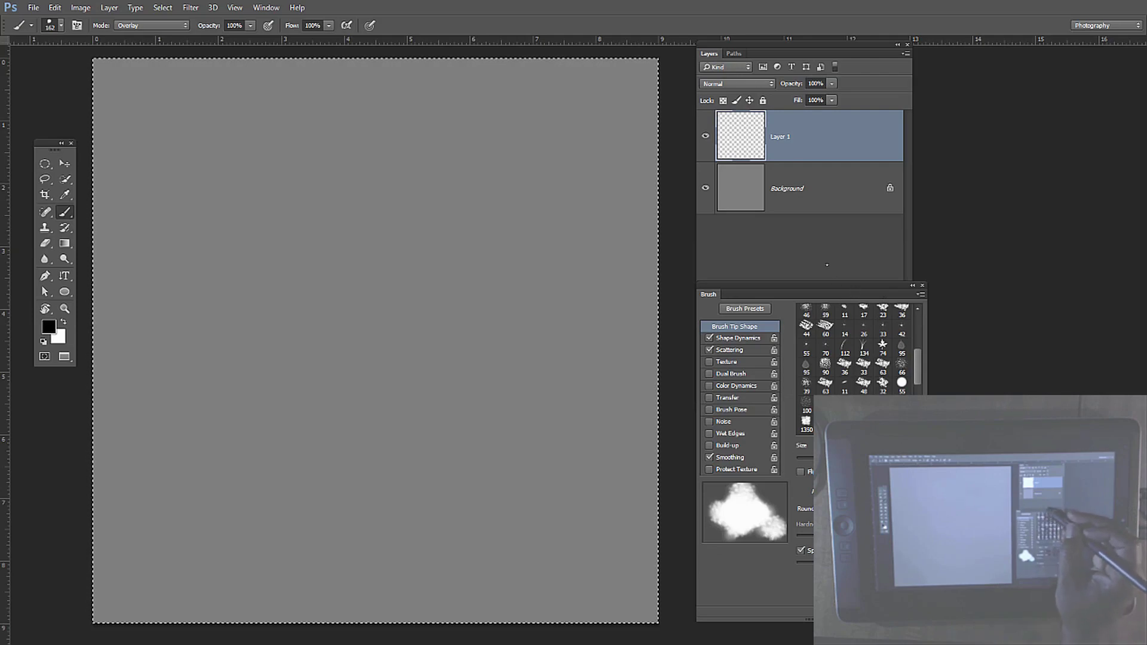
{"action": "left_click_drag", "start_coordinate": [801, 294], "coordinate": [800, 247]}
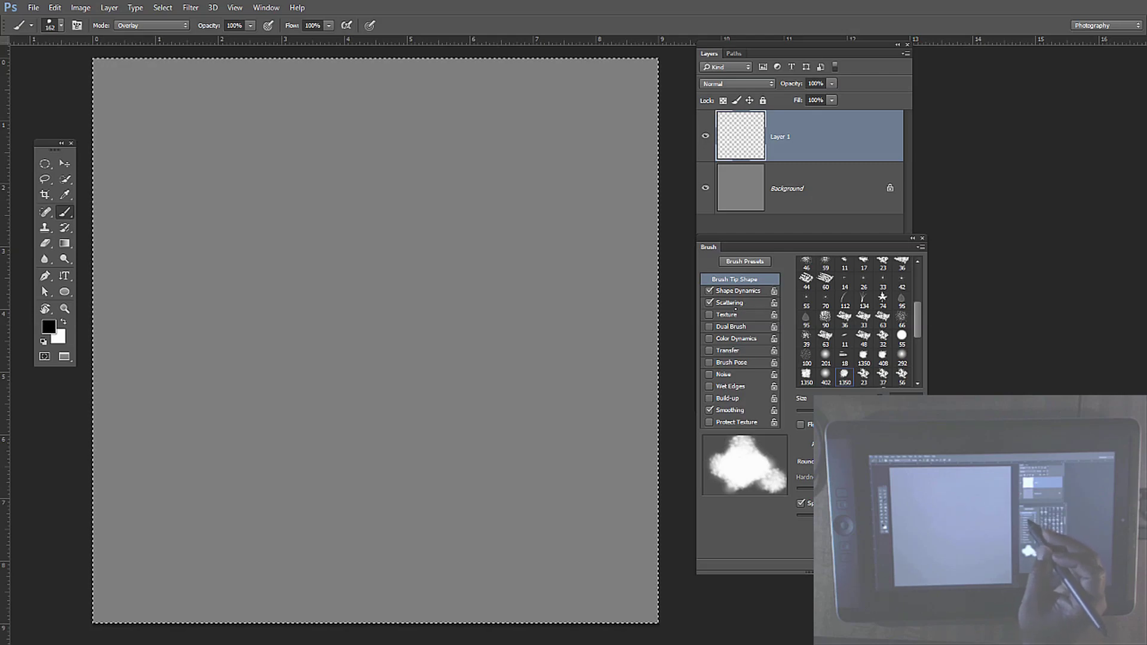
{"action": "left_click", "coordinate": [731, 304]}
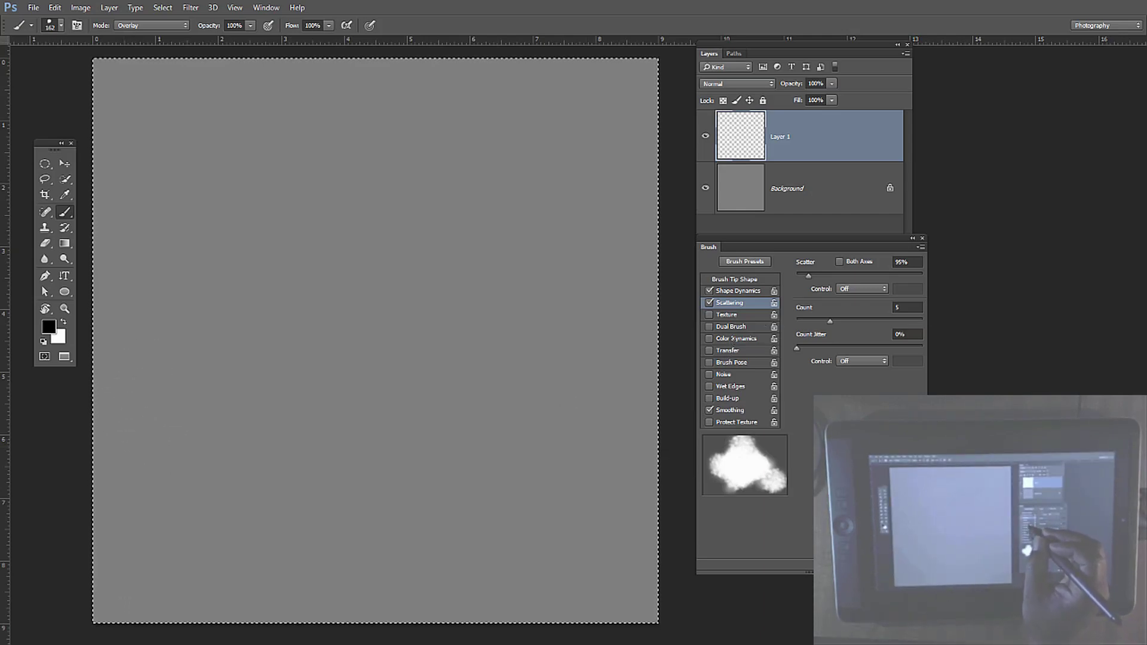
{"action": "left_click", "coordinate": [737, 338]}
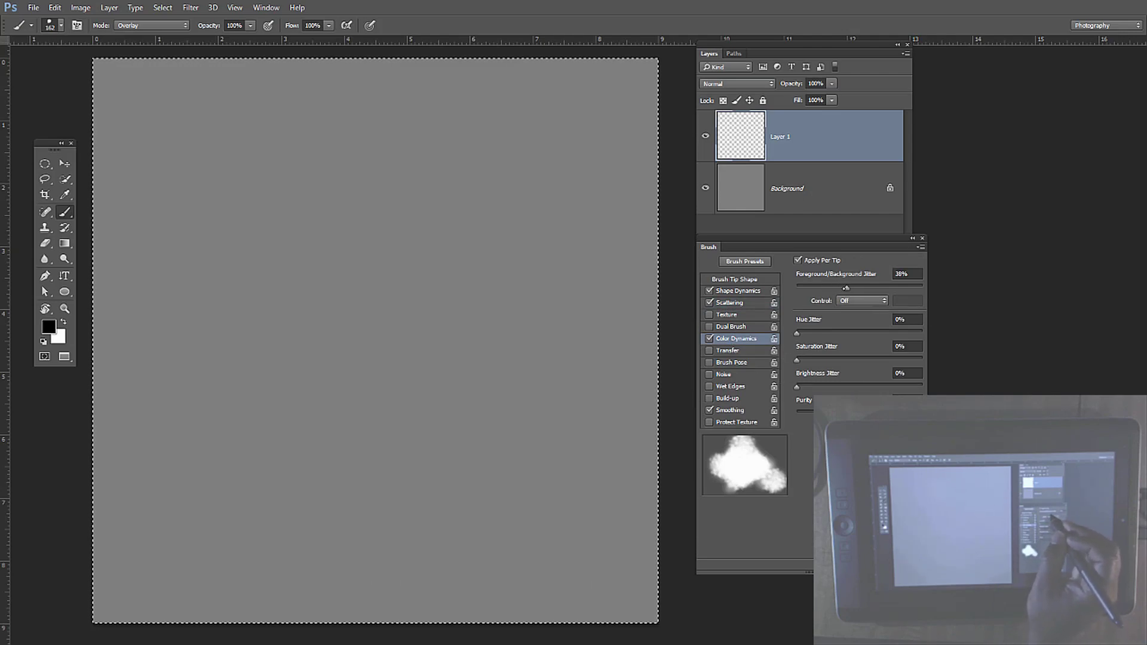
Step: Try Foreground/Background Jitter values between 0% and 36%, painting dark cloud test strokes after each change
{"action": "left_click_drag", "start_coordinate": [846, 288], "coordinate": [842, 288]}
{"action": "mouse_move", "coordinate": [123, 153]}
{"action": "left_mouse_down"}
{"action": "mouse_move", "coordinate": [183, 121]}
{"action": "mouse_move", "coordinate": [239, 128]}
{"action": "mouse_move", "coordinate": [239, 154]}
{"action": "mouse_move", "coordinate": [275, 160]}
{"action": "mouse_move", "coordinate": [393, 127]}
{"action": "mouse_move", "coordinate": [399, 159]}
{"action": "mouse_move", "coordinate": [476, 174]}
{"action": "mouse_move", "coordinate": [523, 167]}
{"action": "mouse_move", "coordinate": [604, 141]}
{"action": "left_mouse_up"}
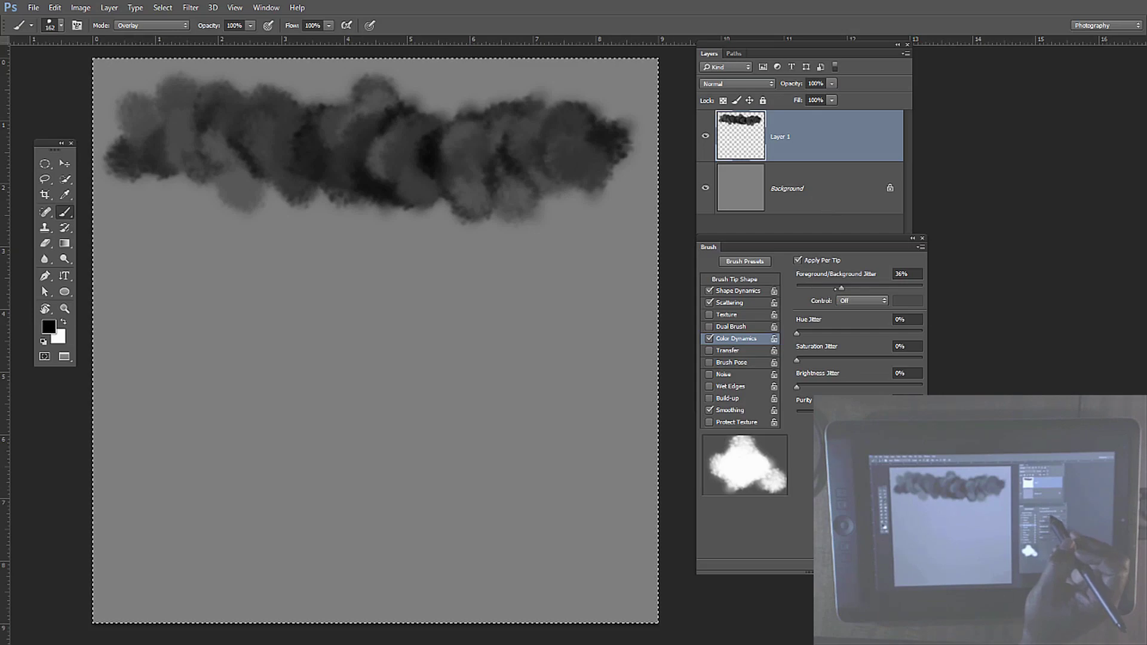
{"action": "left_click_drag", "start_coordinate": [842, 288], "coordinate": [796, 288]}
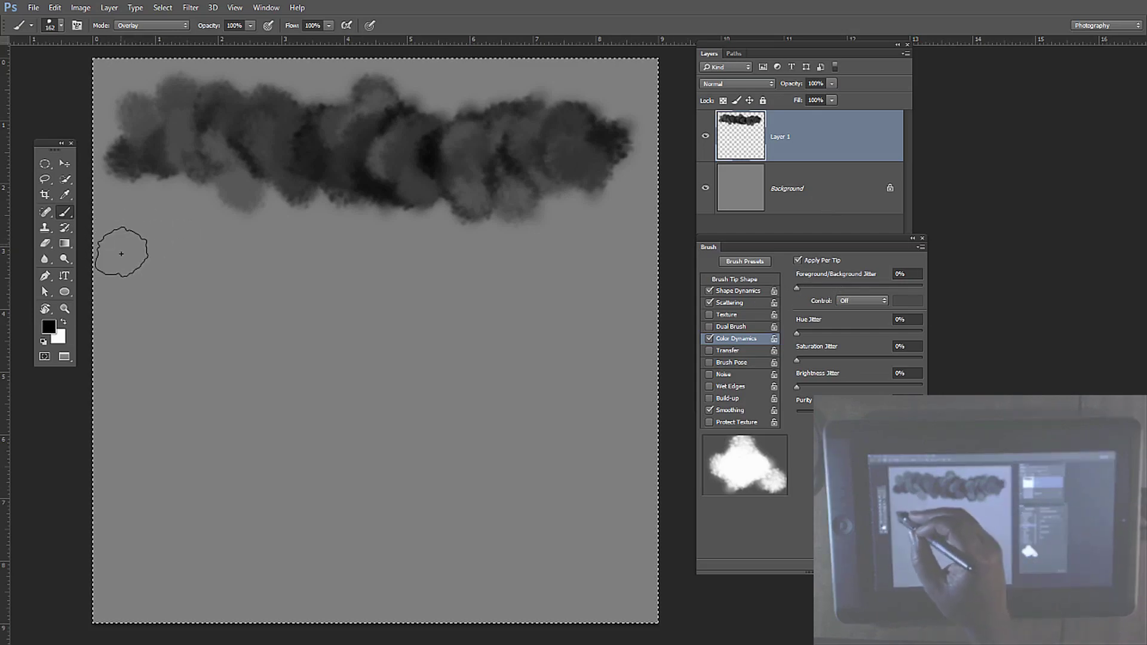
{"action": "mouse_move", "coordinate": [121, 254]}
{"action": "left_mouse_down"}
{"action": "mouse_move", "coordinate": [163, 226]}
{"action": "mouse_move", "coordinate": [209, 244]}
{"action": "mouse_move", "coordinate": [347, 242]}
{"action": "mouse_move", "coordinate": [398, 259]}
{"action": "mouse_move", "coordinate": [485, 251]}
{"action": "mouse_move", "coordinate": [512, 274]}
{"action": "mouse_move", "coordinate": [581, 270]}
{"action": "left_mouse_up"}
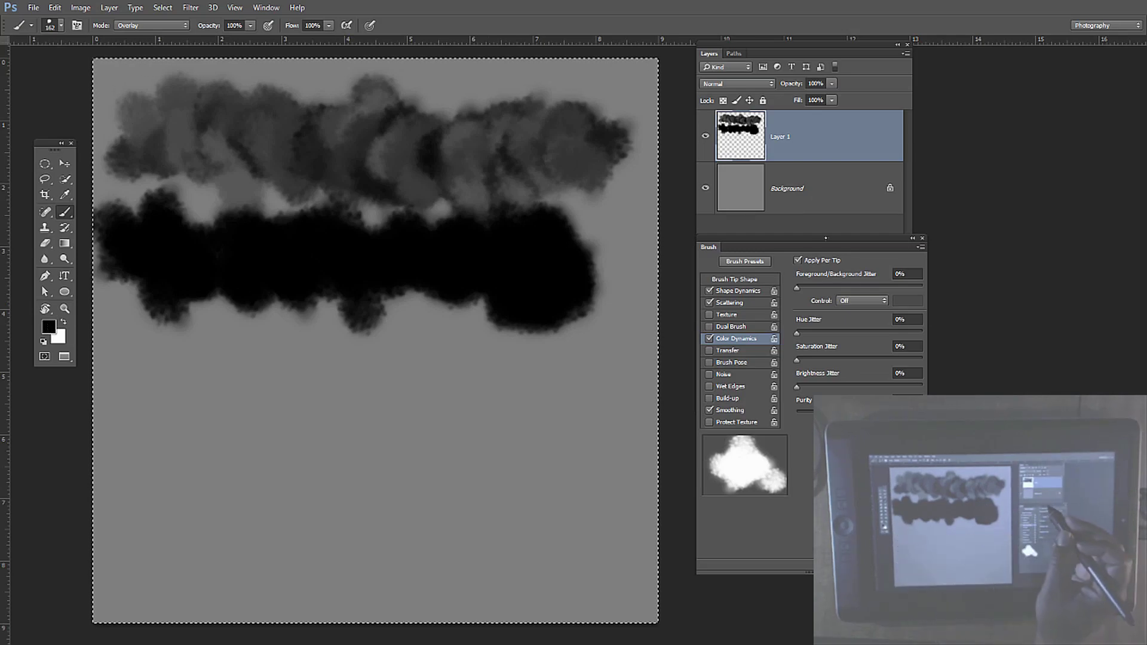
{"action": "left_click_drag", "start_coordinate": [796, 288], "coordinate": [809, 289]}
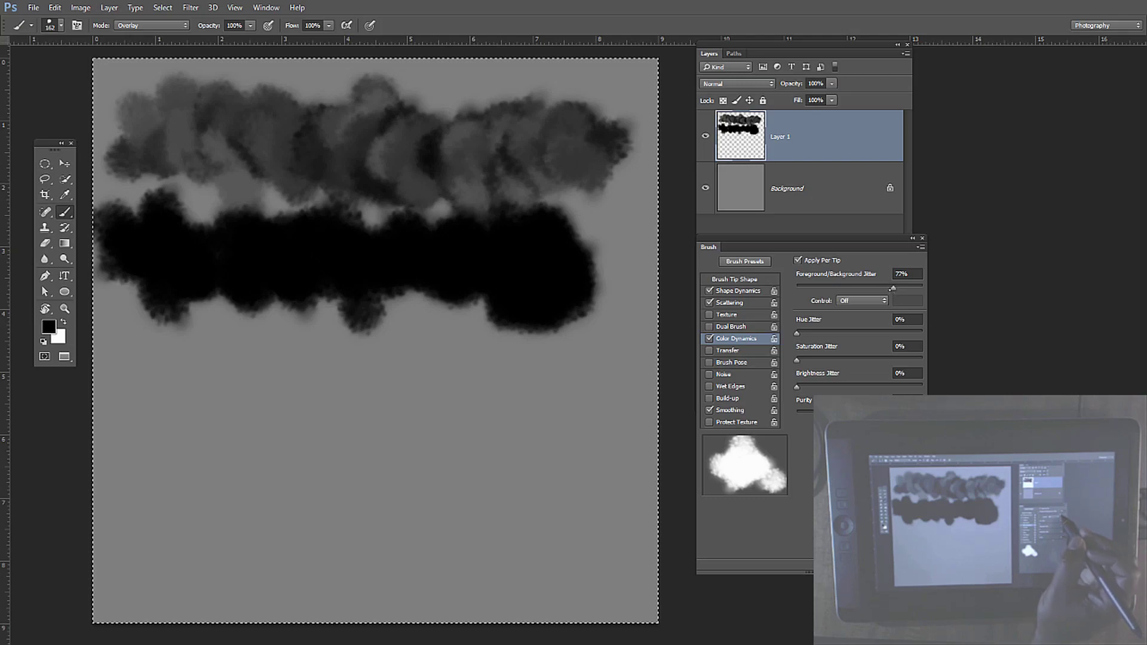
{"action": "mouse_move", "coordinate": [123, 389]}
{"action": "left_mouse_down"}
{"action": "mouse_move", "coordinate": [150, 406]}
{"action": "mouse_move", "coordinate": [257, 363]}
{"action": "mouse_move", "coordinate": [254, 409]}
{"action": "mouse_move", "coordinate": [298, 413]}
{"action": "mouse_move", "coordinate": [370, 355]}
{"action": "mouse_move", "coordinate": [345, 417]}
{"action": "mouse_move", "coordinate": [447, 363]}
{"action": "mouse_move", "coordinate": [441, 425]}
{"action": "mouse_move", "coordinate": [520, 359]}
{"action": "mouse_move", "coordinate": [492, 434]}
{"action": "mouse_move", "coordinate": [553, 388]}
{"action": "mouse_move", "coordinate": [562, 407]}
{"action": "mouse_move", "coordinate": [565, 463]}
{"action": "left_mouse_up"}
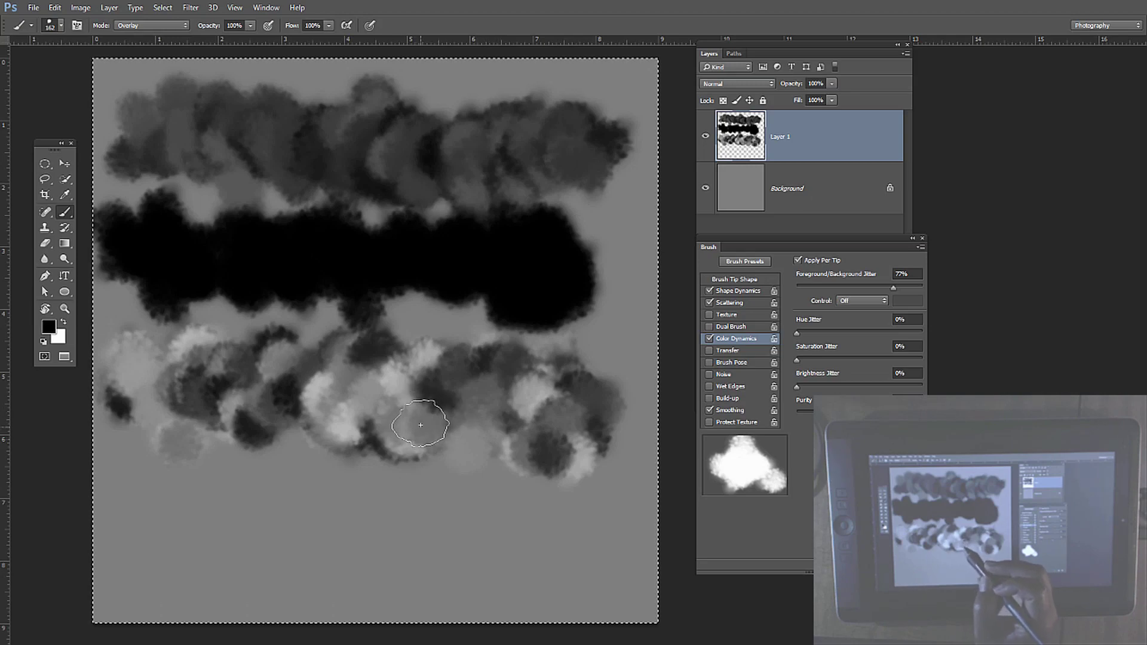
{"action": "key", "text": "space"}
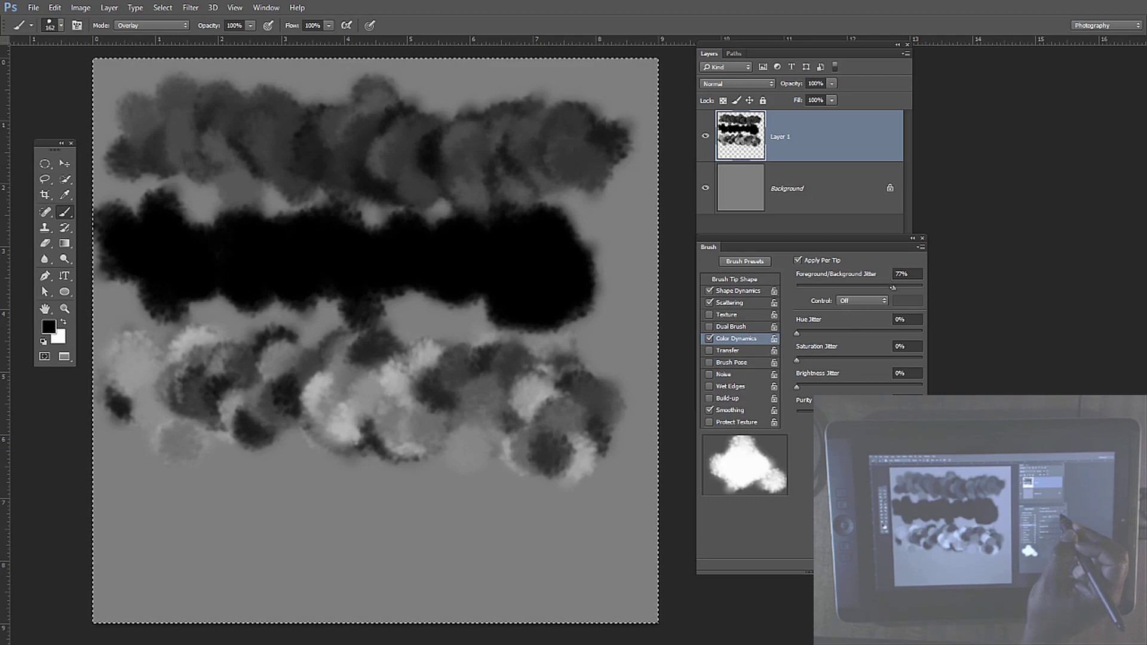
{"action": "left_click_drag", "start_coordinate": [893, 287], "coordinate": [812, 288]}
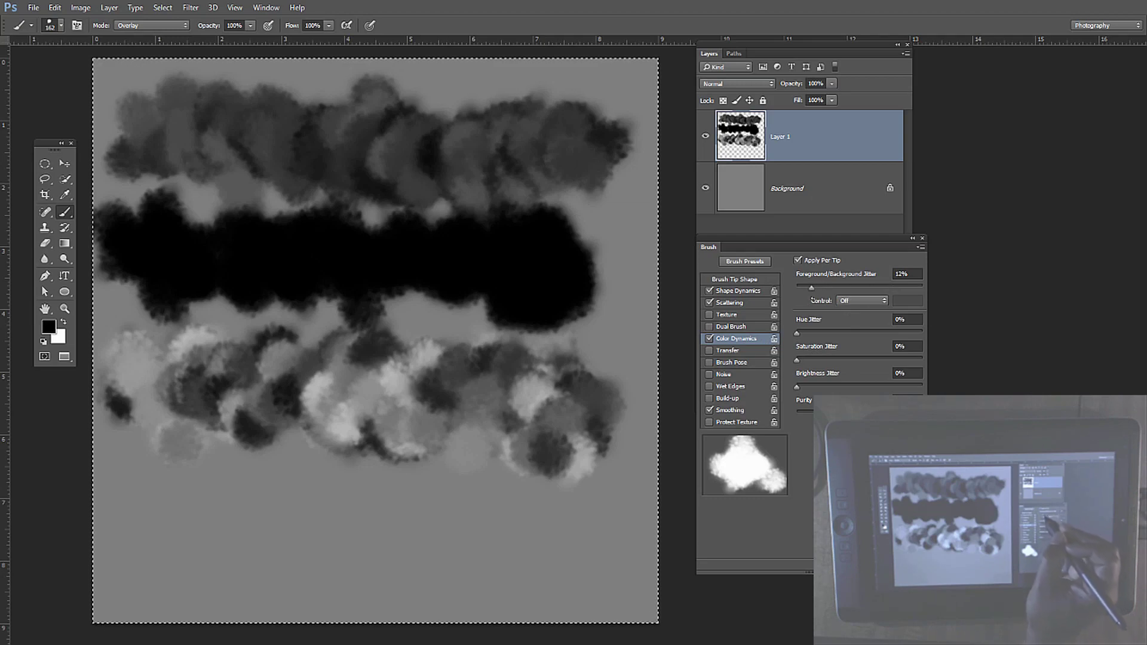
{"action": "mouse_move", "coordinate": [181, 489]}
{"action": "left_mouse_down"}
{"action": "mouse_move", "coordinate": [159, 474]}
{"action": "mouse_move", "coordinate": [191, 502]}
{"action": "mouse_move", "coordinate": [319, 518]}
{"action": "mouse_move", "coordinate": [389, 479]}
{"action": "mouse_move", "coordinate": [418, 502]}
{"action": "mouse_move", "coordinate": [544, 490]}
{"action": "left_mouse_up"}
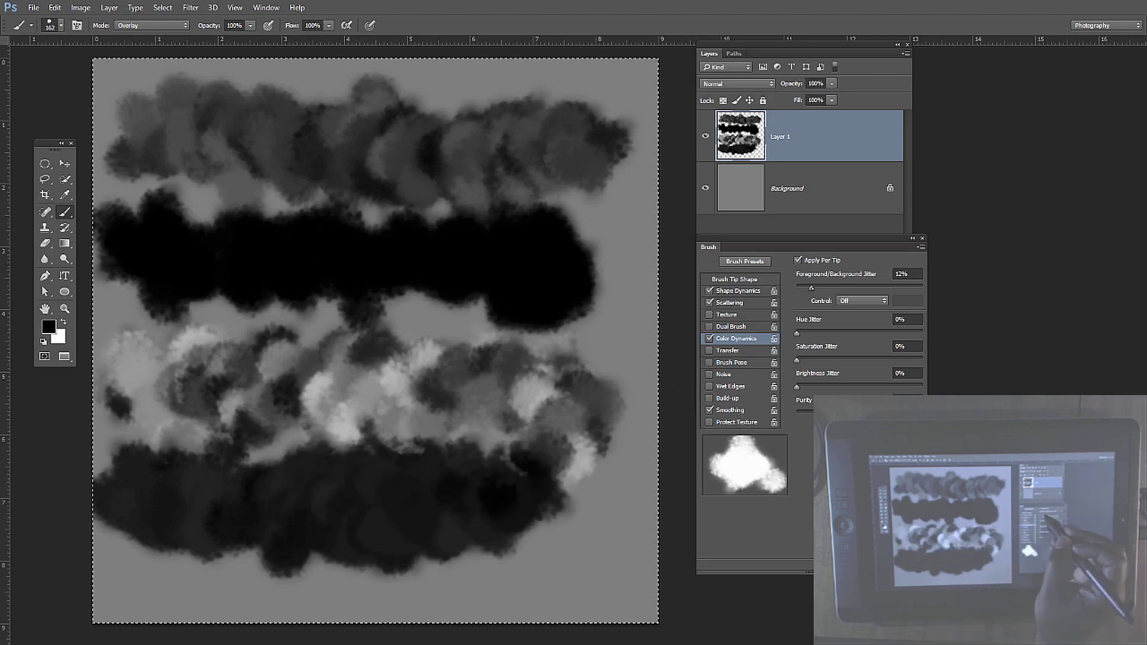
{"action": "mouse_move", "coordinate": [173, 562]}
{"action": "left_mouse_down"}
{"action": "mouse_move", "coordinate": [198, 524]}
{"action": "mouse_move", "coordinate": [215, 534]}
{"action": "mouse_move", "coordinate": [284, 521]}
{"action": "mouse_move", "coordinate": [304, 537]}
{"action": "mouse_move", "coordinate": [568, 547]}
{"action": "mouse_move", "coordinate": [553, 523]}
{"action": "mouse_move", "coordinate": [457, 476]}
{"action": "left_mouse_up"}
Step: Clear Layer 1, then paint a white cloud with a black smoke band beneath it
{"action": "key", "text": "Delete"}
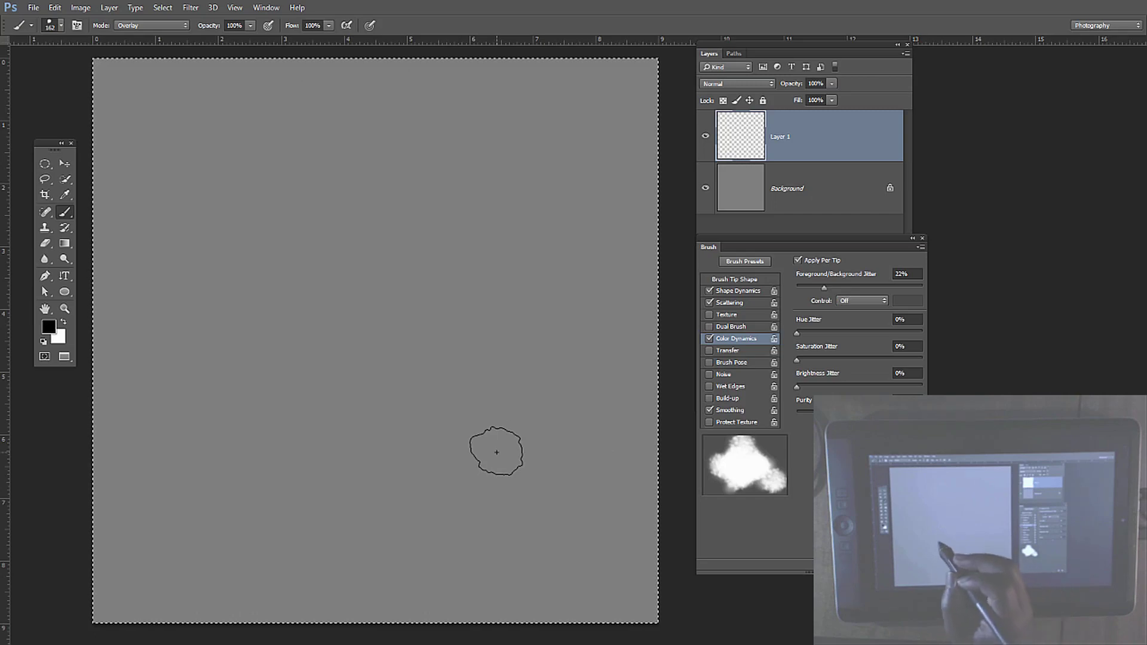
{"action": "left_click", "coordinate": [63, 323]}
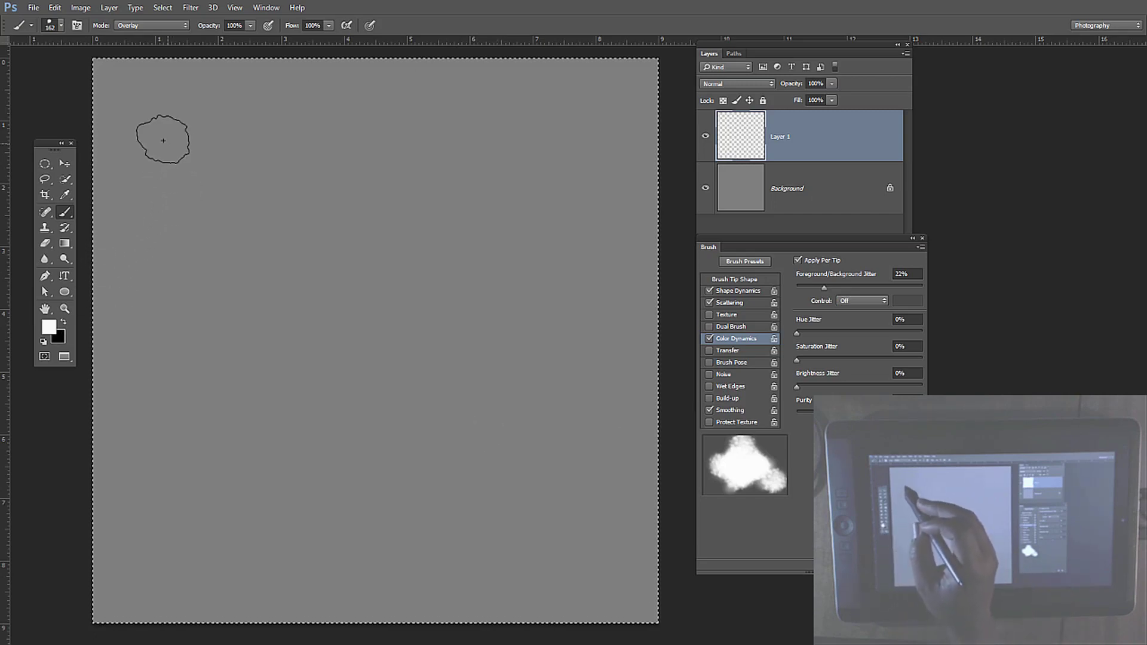
{"action": "mouse_move", "coordinate": [146, 124]}
{"action": "left_mouse_down"}
{"action": "mouse_move", "coordinate": [145, 178]}
{"action": "mouse_move", "coordinate": [322, 141]}
{"action": "mouse_move", "coordinate": [341, 205]}
{"action": "mouse_move", "coordinate": [372, 248]}
{"action": "mouse_move", "coordinate": [461, 210]}
{"action": "mouse_move", "coordinate": [538, 205]}
{"action": "mouse_move", "coordinate": [545, 251]}
{"action": "mouse_move", "coordinate": [531, 341]}
{"action": "mouse_move", "coordinate": [472, 290]}
{"action": "mouse_move", "coordinate": [279, 256]}
{"action": "mouse_move", "coordinate": [151, 281]}
{"action": "mouse_move", "coordinate": [250, 332]}
{"action": "mouse_move", "coordinate": [466, 299]}
{"action": "mouse_move", "coordinate": [305, 392]}
{"action": "left_mouse_up"}
{"action": "key", "text": "x"}
{"action": "mouse_move", "coordinate": [167, 359]}
{"action": "left_mouse_down"}
{"action": "mouse_move", "coordinate": [231, 385]}
{"action": "mouse_move", "coordinate": [264, 440]}
{"action": "mouse_move", "coordinate": [405, 389]}
{"action": "mouse_move", "coordinate": [422, 452]}
{"action": "mouse_move", "coordinate": [542, 404]}
{"action": "mouse_move", "coordinate": [568, 419]}
{"action": "mouse_move", "coordinate": [534, 456]}
{"action": "mouse_move", "coordinate": [572, 520]}
{"action": "mouse_move", "coordinate": [490, 493]}
{"action": "left_mouse_up"}
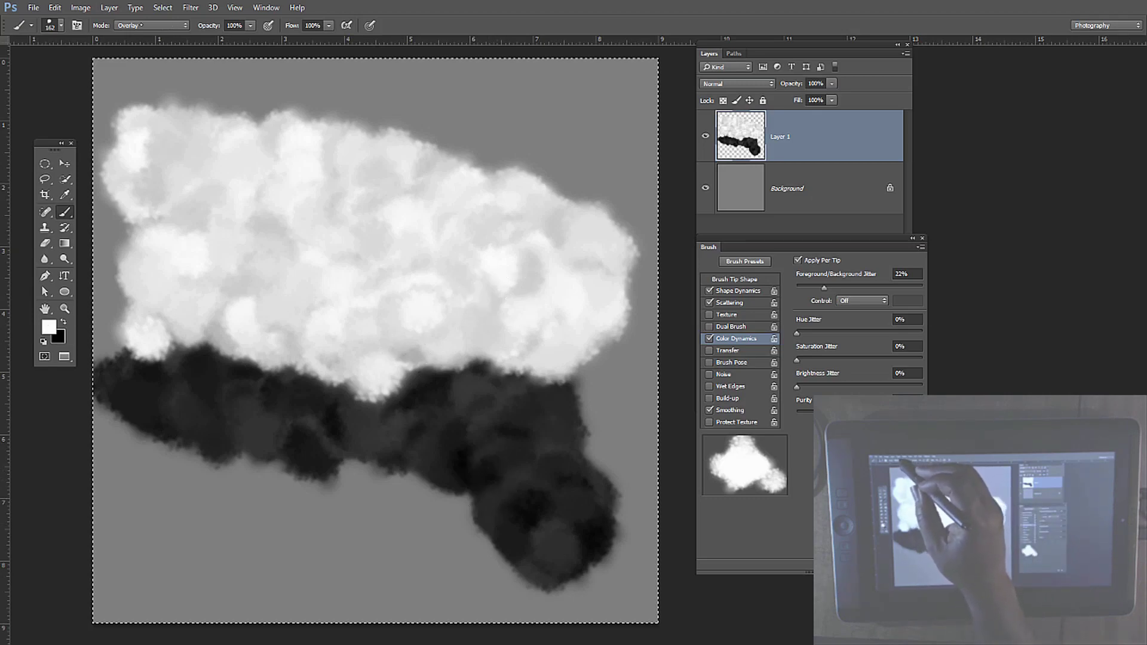
{"action": "left_click", "coordinate": [171, 26]}
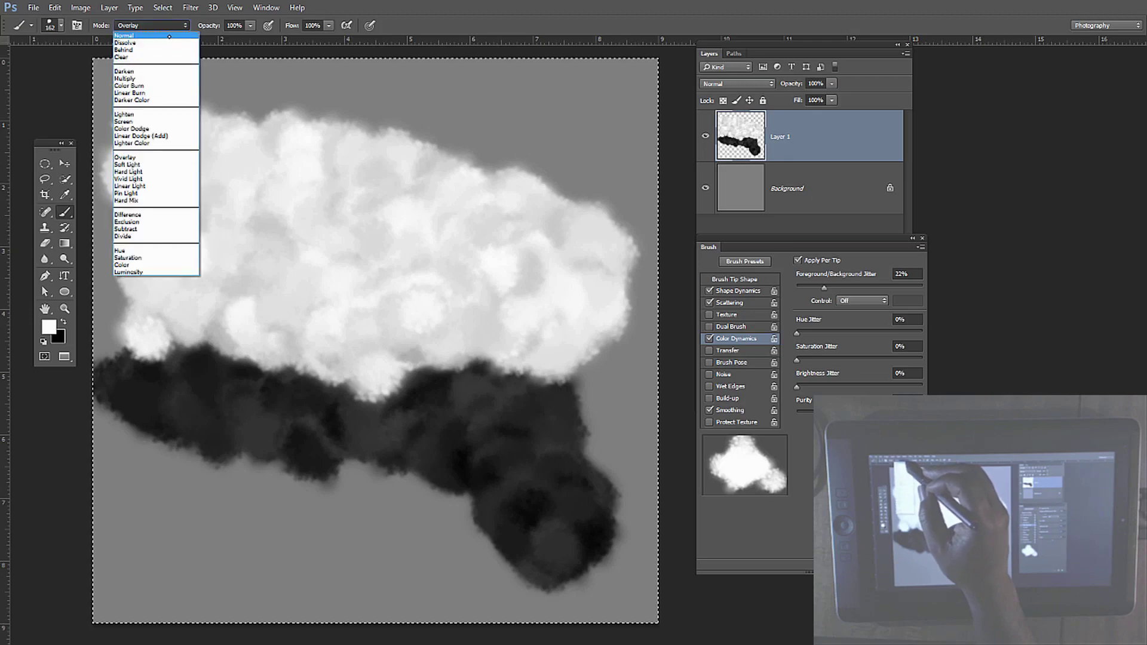
Step: Set the brush blend mode to Normal, hide the Brush panel, and clear Layer 1
{"action": "left_click", "coordinate": [153, 36]}
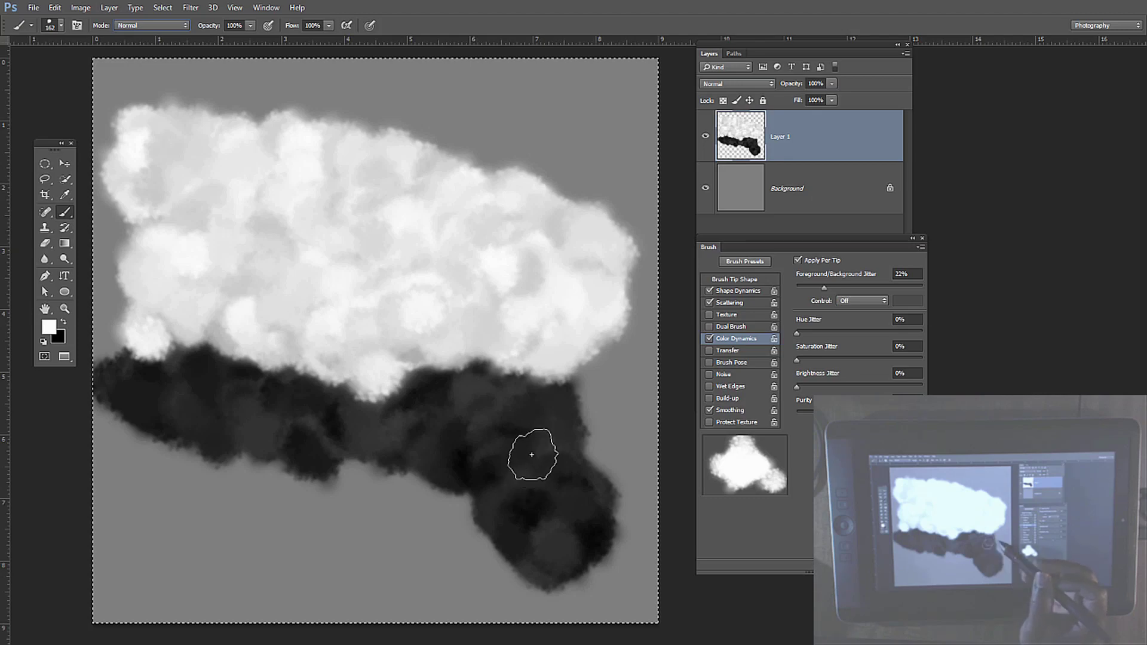
{"action": "key", "text": "F5"}
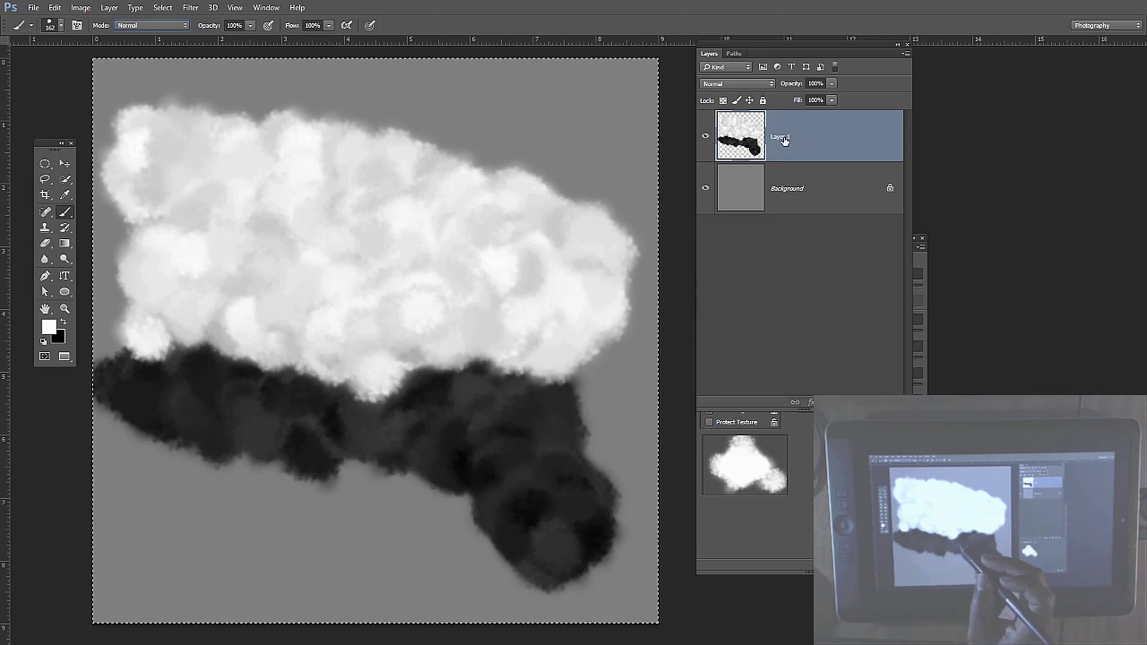
{"action": "left_click", "coordinate": [357, 489]}
{"action": "key", "text": "Delete"}
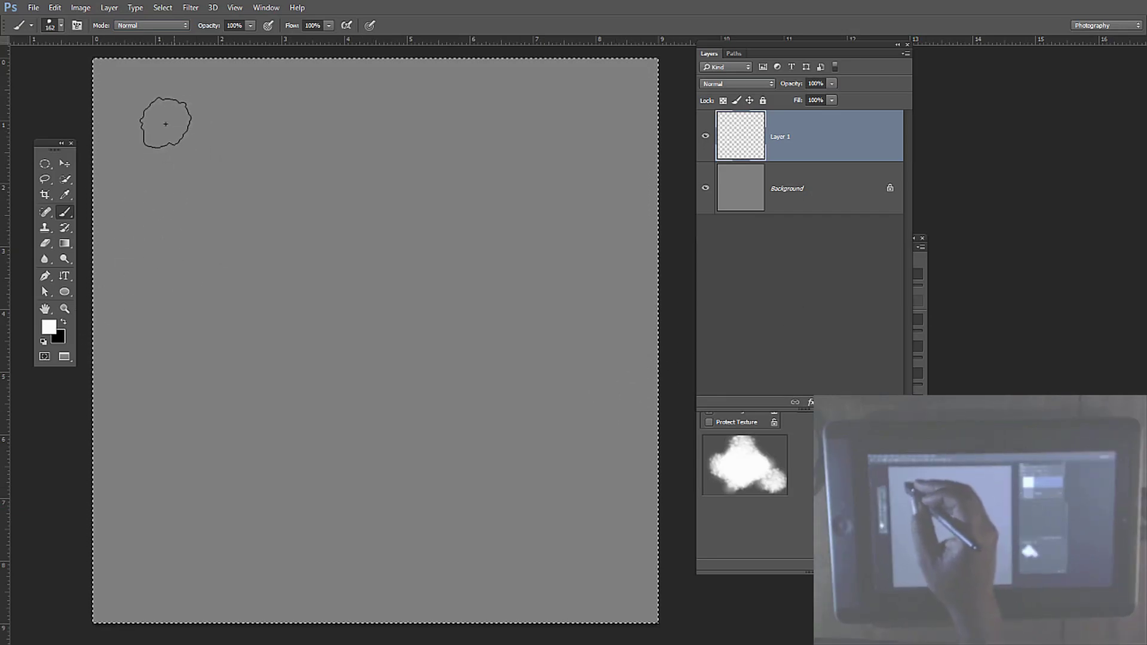
Step: Paint white cloud and black smoke test strokes, then clear Layer 1 again
{"action": "mouse_move", "coordinate": [159, 115]}
{"action": "left_mouse_down"}
{"action": "mouse_move", "coordinate": [241, 197]}
{"action": "mouse_move", "coordinate": [402, 120]}
{"action": "mouse_move", "coordinate": [458, 172]}
{"action": "mouse_move", "coordinate": [482, 257]}
{"action": "mouse_move", "coordinate": [504, 236]}
{"action": "mouse_move", "coordinate": [460, 287]}
{"action": "left_mouse_up"}
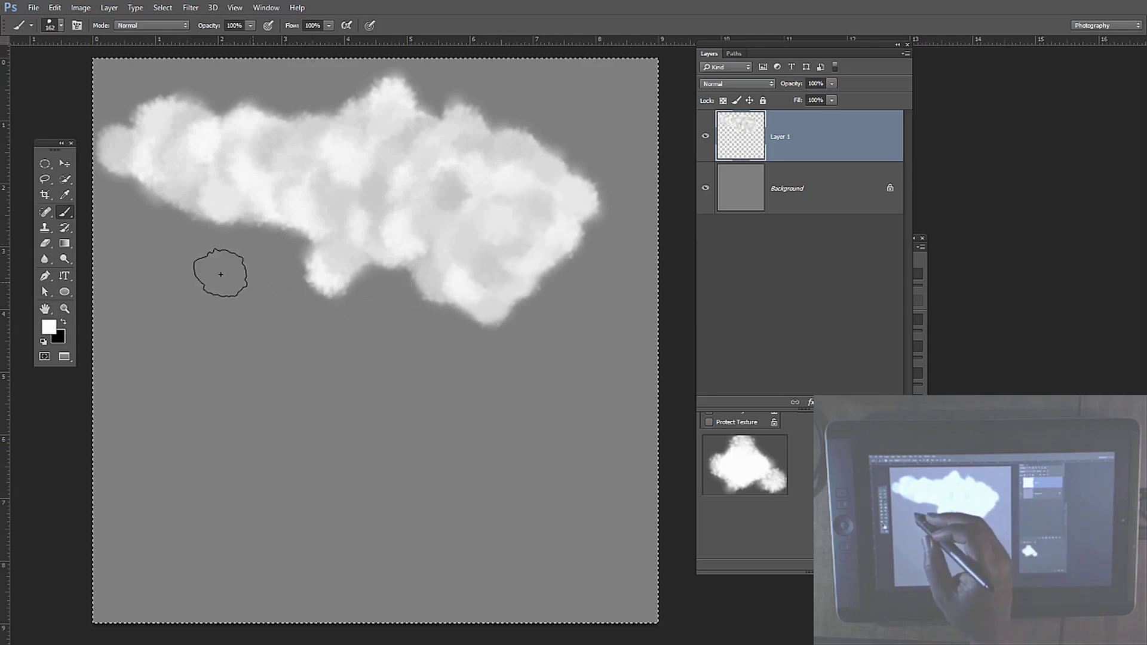
{"action": "key", "text": "x"}
{"action": "left_click", "coordinate": [127, 281]}
{"action": "mouse_move", "coordinate": [212, 199]}
{"action": "left_mouse_down"}
{"action": "mouse_move", "coordinate": [235, 302]}
{"action": "mouse_move", "coordinate": [379, 269]}
{"action": "mouse_move", "coordinate": [471, 371]}
{"action": "mouse_move", "coordinate": [526, 407]}
{"action": "mouse_move", "coordinate": [529, 433]}
{"action": "left_mouse_up"}
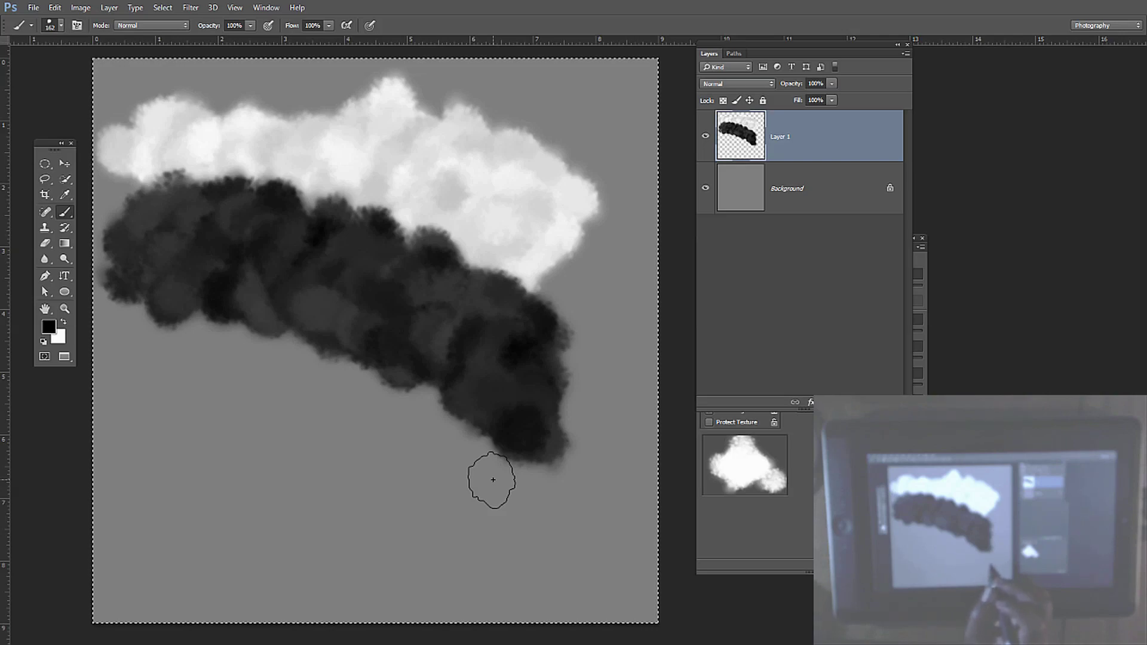
{"action": "key", "text": "Delete"}
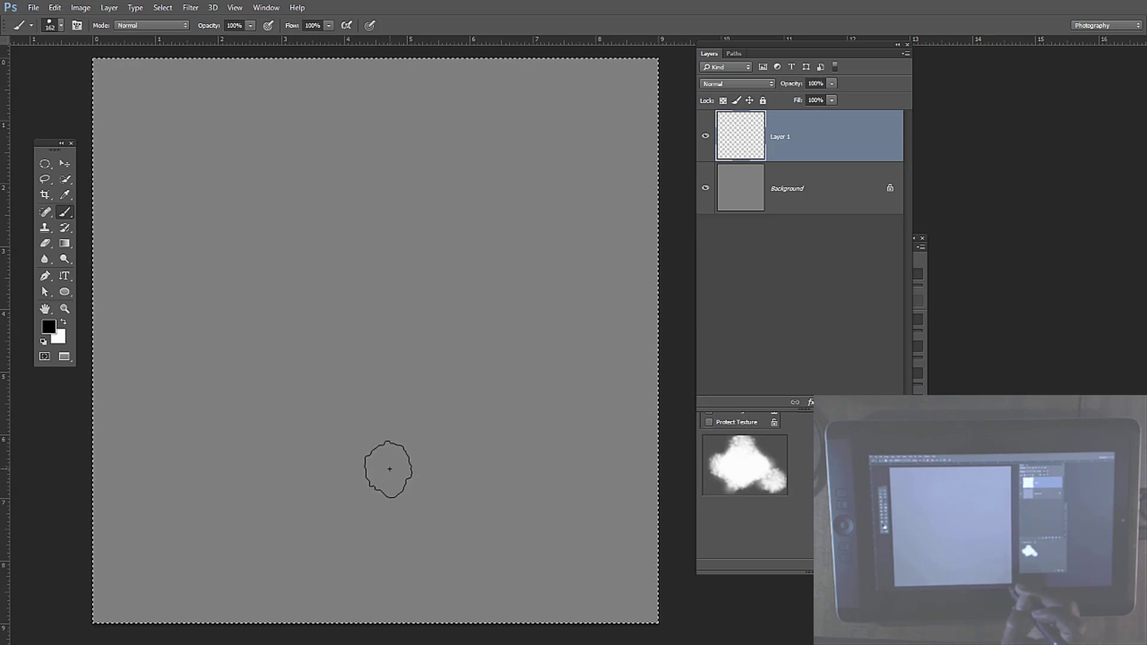
Step: Enable Transfer in the Brush panel, keeping Pen Pressure as the opacity and flow control
{"action": "left_click", "coordinate": [919, 273]}
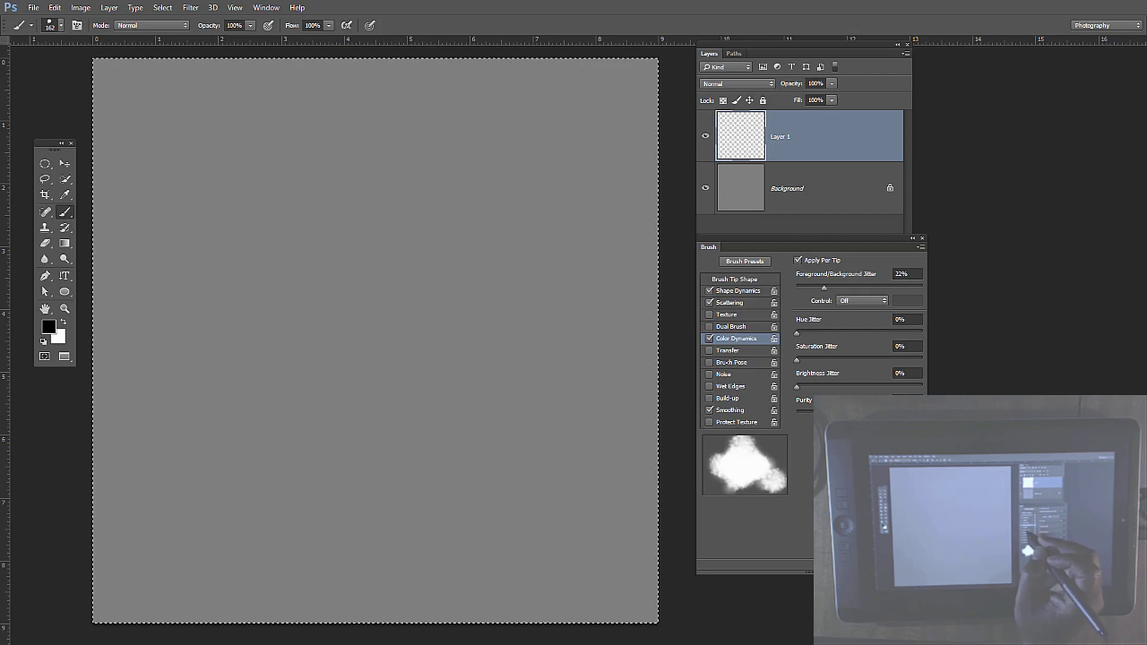
{"action": "left_click", "coordinate": [728, 351]}
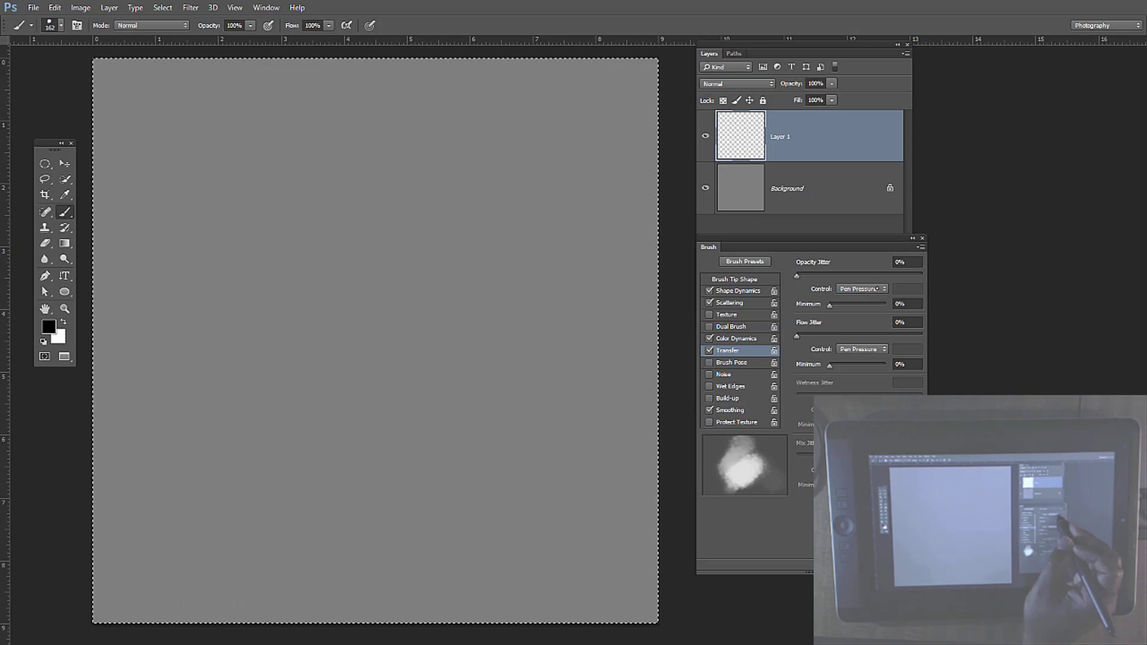
{"action": "left_click", "coordinate": [877, 289]}
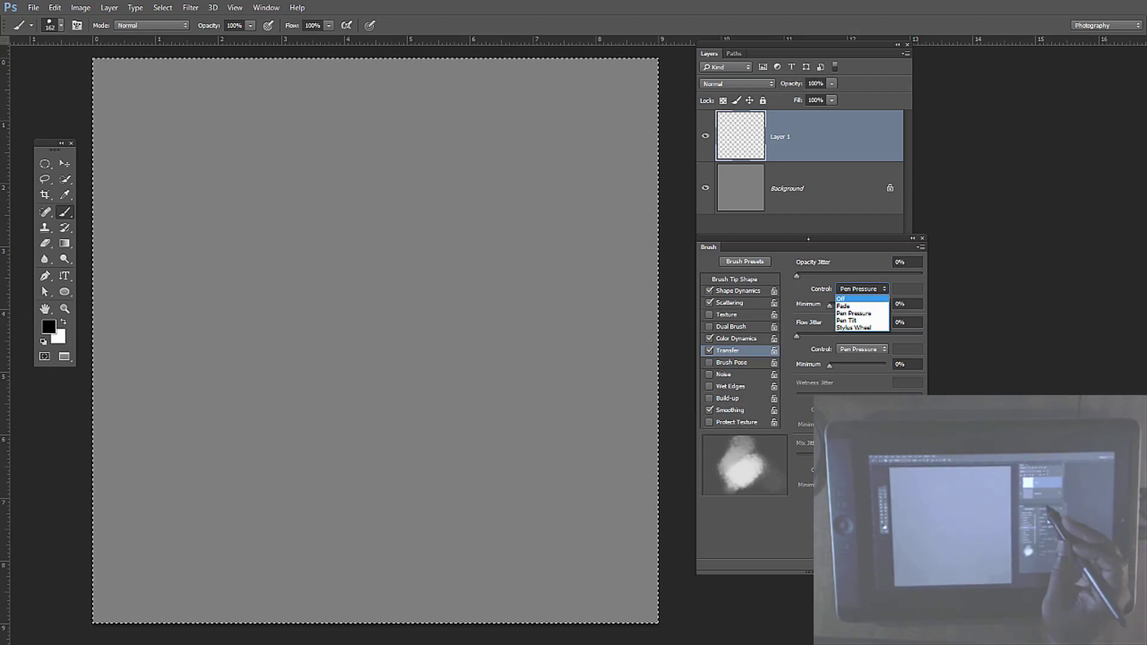
{"action": "key", "text": "Escape"}
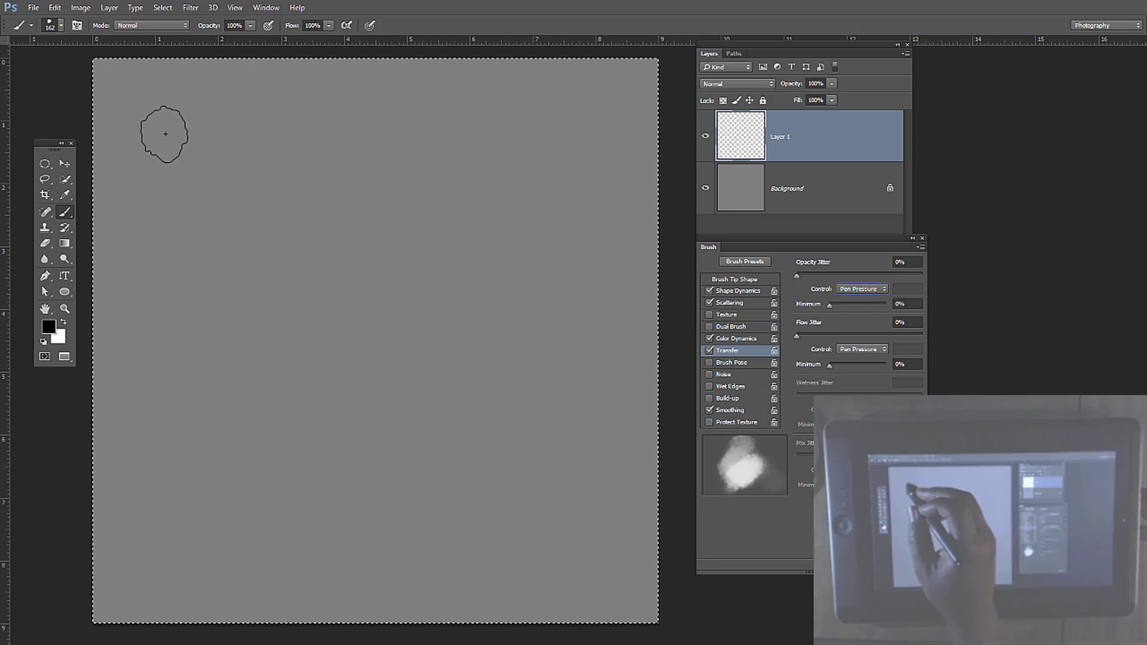
Step: Paint soft grey and white test strokes, clearing Layer 1 after each
{"action": "mouse_move", "coordinate": [190, 145]}
{"action": "left_mouse_down"}
{"action": "mouse_move", "coordinate": [224, 147]}
{"action": "mouse_move", "coordinate": [147, 193]}
{"action": "mouse_move", "coordinate": [154, 221]}
{"action": "mouse_move", "coordinate": [210, 195]}
{"action": "mouse_move", "coordinate": [279, 191]}
{"action": "mouse_move", "coordinate": [214, 268]}
{"action": "mouse_move", "coordinate": [221, 286]}
{"action": "mouse_move", "coordinate": [255, 284]}
{"action": "mouse_move", "coordinate": [258, 307]}
{"action": "mouse_move", "coordinate": [307, 299]}
{"action": "mouse_move", "coordinate": [360, 312]}
{"action": "mouse_move", "coordinate": [392, 361]}
{"action": "mouse_move", "coordinate": [366, 392]}
{"action": "mouse_move", "coordinate": [380, 405]}
{"action": "mouse_move", "coordinate": [359, 434]}
{"action": "mouse_move", "coordinate": [414, 487]}
{"action": "mouse_move", "coordinate": [417, 514]}
{"action": "mouse_move", "coordinate": [472, 545]}
{"action": "mouse_move", "coordinate": [568, 546]}
{"action": "left_mouse_up"}
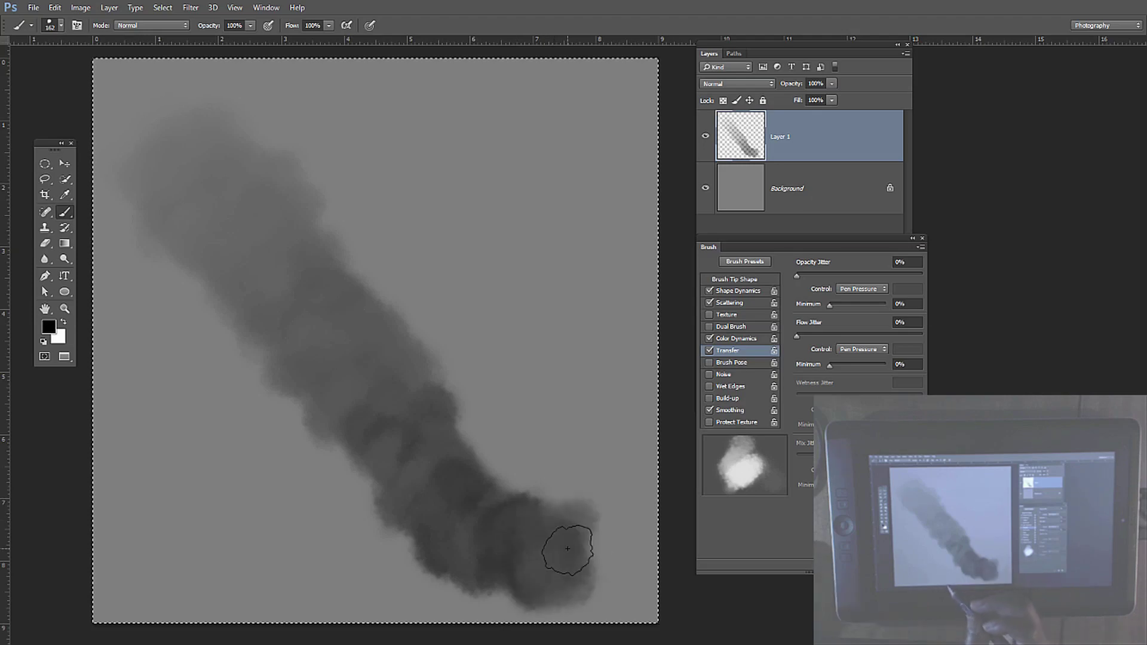
{"action": "key", "text": "Delete"}
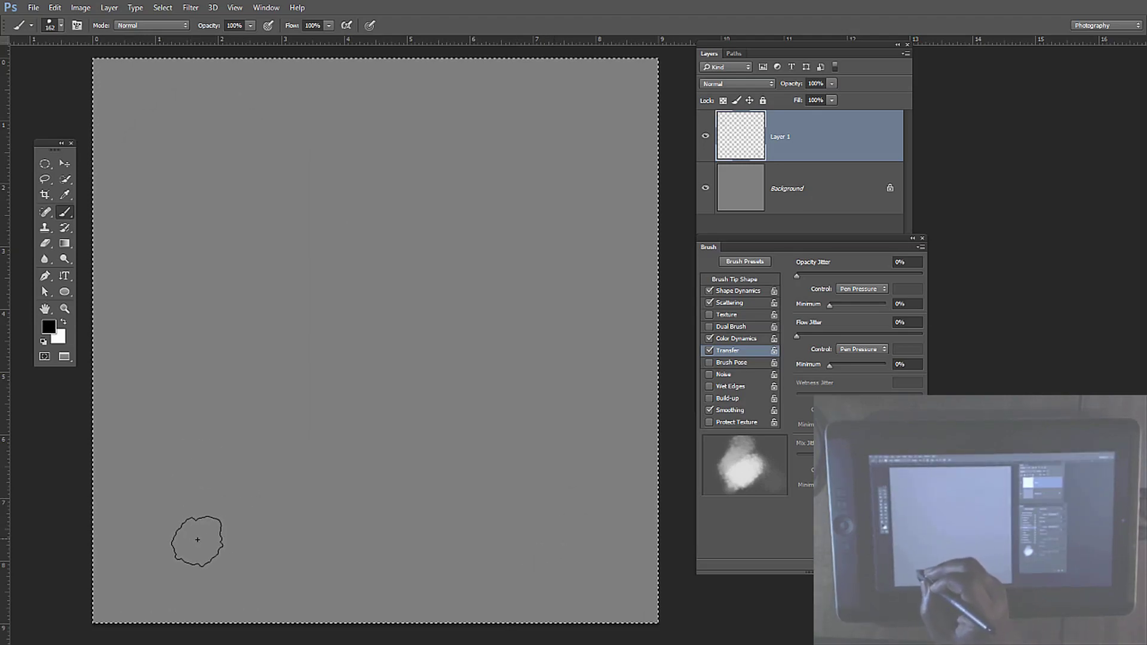
{"action": "key", "text": "x"}
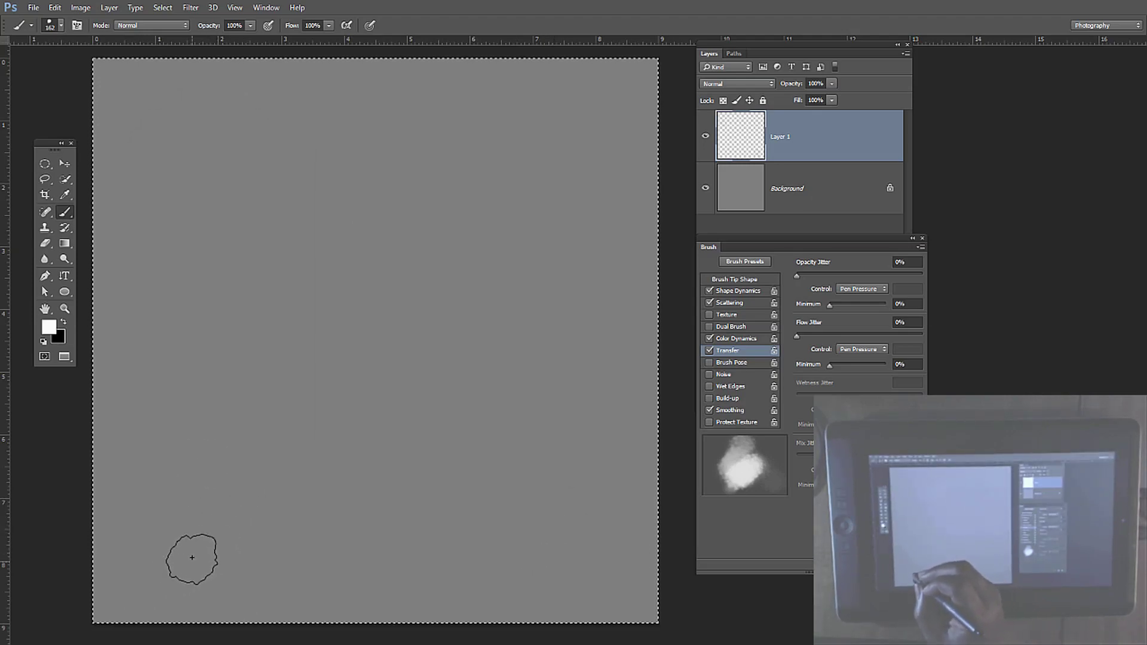
{"action": "mouse_move", "coordinate": [178, 564]}
{"action": "left_mouse_down"}
{"action": "mouse_move", "coordinate": [442, 239]}
{"action": "mouse_move", "coordinate": [412, 260]}
{"action": "mouse_move", "coordinate": [477, 198]}
{"action": "mouse_move", "coordinate": [495, 201]}
{"action": "mouse_move", "coordinate": [518, 183]}
{"action": "mouse_move", "coordinate": [479, 243]}
{"action": "mouse_move", "coordinate": [544, 168]}
{"action": "mouse_move", "coordinate": [468, 317]}
{"action": "mouse_move", "coordinate": [466, 308]}
{"action": "mouse_move", "coordinate": [487, 339]}
{"action": "mouse_move", "coordinate": [441, 411]}
{"action": "mouse_move", "coordinate": [303, 468]}
{"action": "left_mouse_up"}
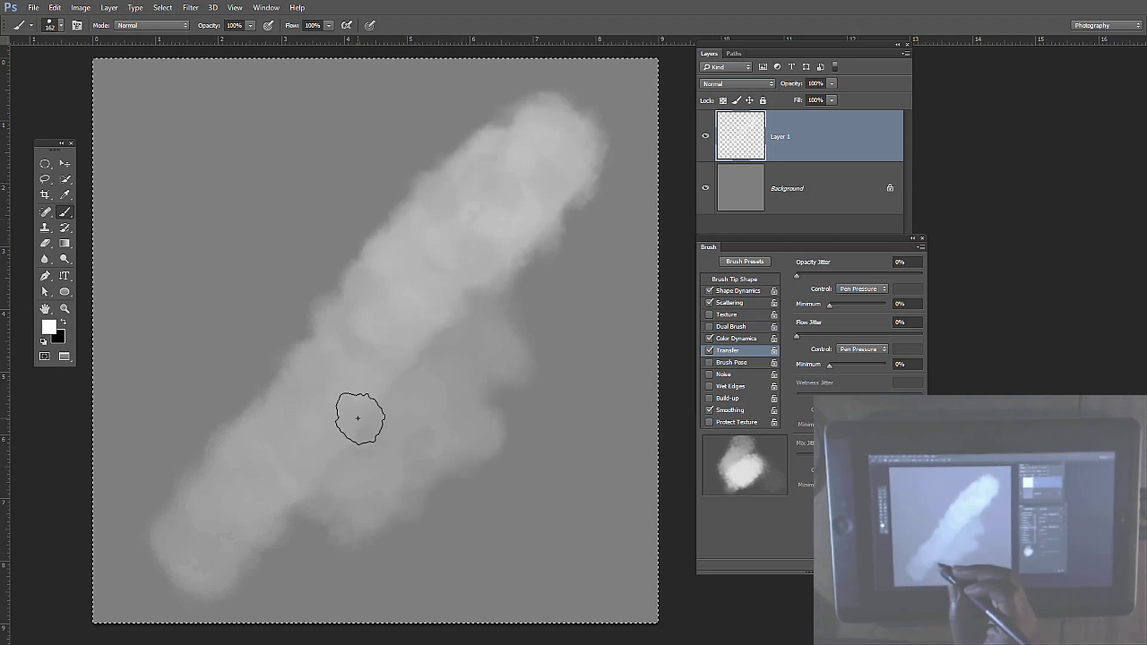
{"action": "key", "text": "Delete"}
Step: Paint a soft light cloud across the lower canvas with 96–114 px brushes, then clear it
{"action": "mouse_move", "coordinate": [170, 437]}
{"action": "left_mouse_down"}
{"action": "mouse_move", "coordinate": [229, 411]}
{"action": "mouse_move", "coordinate": [241, 460]}
{"action": "mouse_move", "coordinate": [195, 521]}
{"action": "mouse_move", "coordinate": [234, 518]}
{"action": "mouse_move", "coordinate": [332, 416]}
{"action": "mouse_move", "coordinate": [432, 428]}
{"action": "mouse_move", "coordinate": [426, 492]}
{"action": "mouse_move", "coordinate": [390, 489]}
{"action": "mouse_move", "coordinate": [435, 464]}
{"action": "mouse_move", "coordinate": [591, 457]}
{"action": "mouse_move", "coordinate": [566, 493]}
{"action": "mouse_move", "coordinate": [437, 541]}
{"action": "mouse_move", "coordinate": [460, 485]}
{"action": "left_mouse_up"}
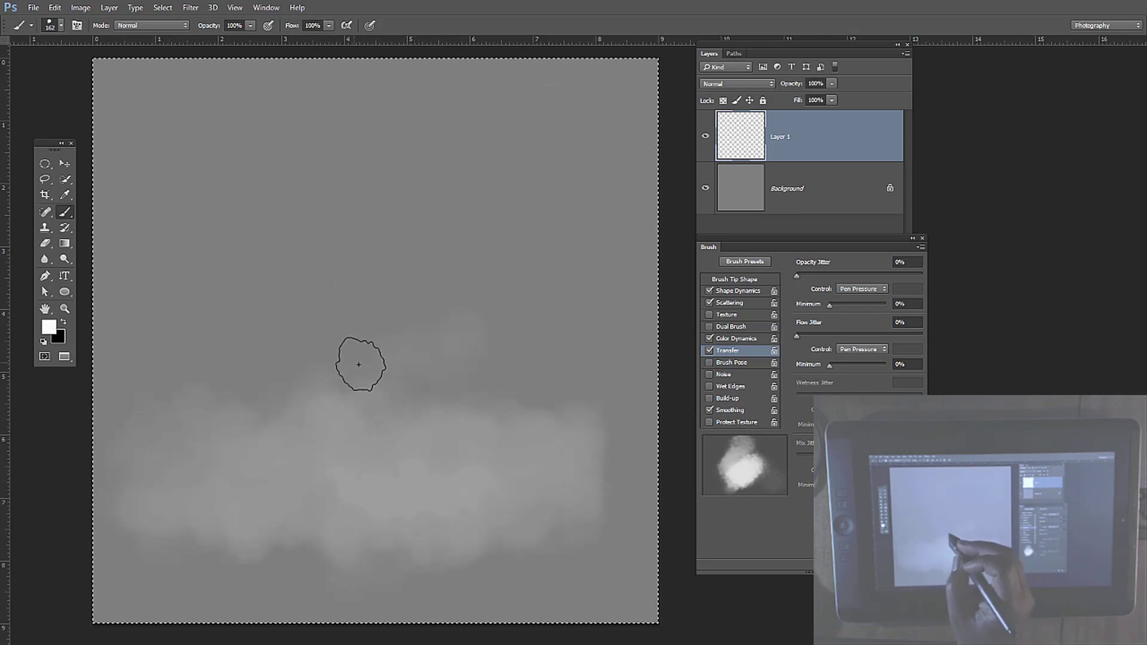
{"action": "mouse_move", "coordinate": [358, 364]}
{"action": "left_mouse_down"}
{"action": "mouse_move", "coordinate": [334, 353]}
{"action": "mouse_move", "coordinate": [356, 356]}
{"action": "mouse_move", "coordinate": [285, 368]}
{"action": "mouse_move", "coordinate": [314, 314]}
{"action": "mouse_move", "coordinate": [491, 322]}
{"action": "mouse_move", "coordinate": [443, 277]}
{"action": "mouse_move", "coordinate": [347, 326]}
{"action": "mouse_move", "coordinate": [411, 376]}
{"action": "mouse_move", "coordinate": [398, 263]}
{"action": "mouse_move", "coordinate": [432, 331]}
{"action": "mouse_move", "coordinate": [463, 314]}
{"action": "left_mouse_up"}
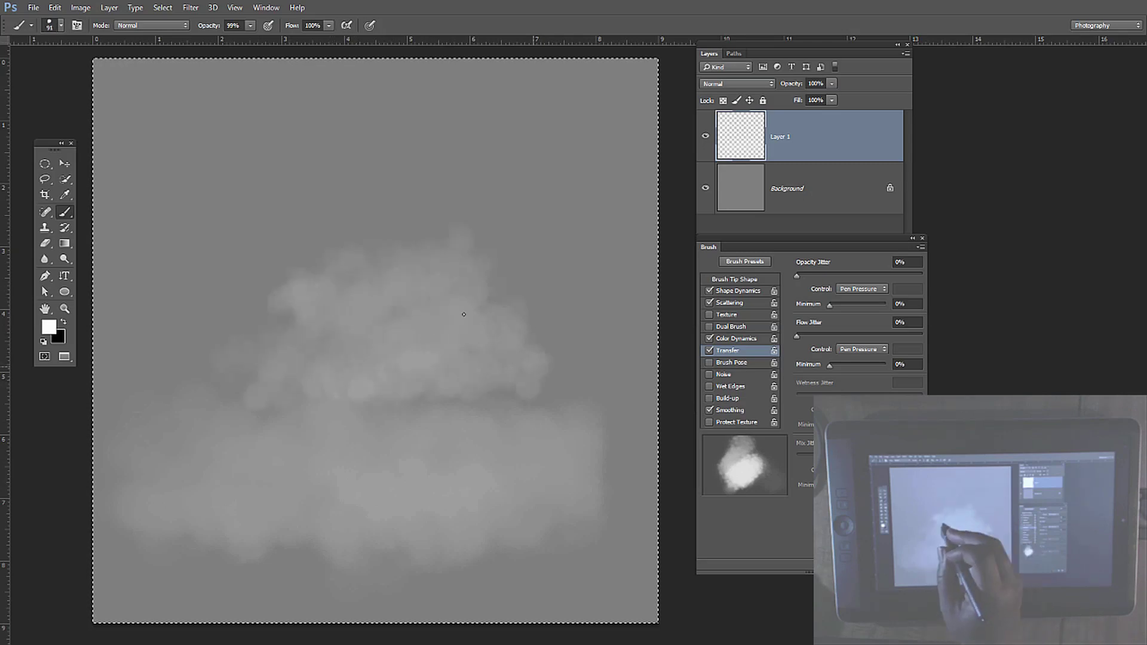
{"action": "left_click_drag", "start_coordinate": [411, 407], "coordinate": [392, 317]}
{"action": "left_click_drag", "start_coordinate": [228, 341], "coordinate": [221, 330]}
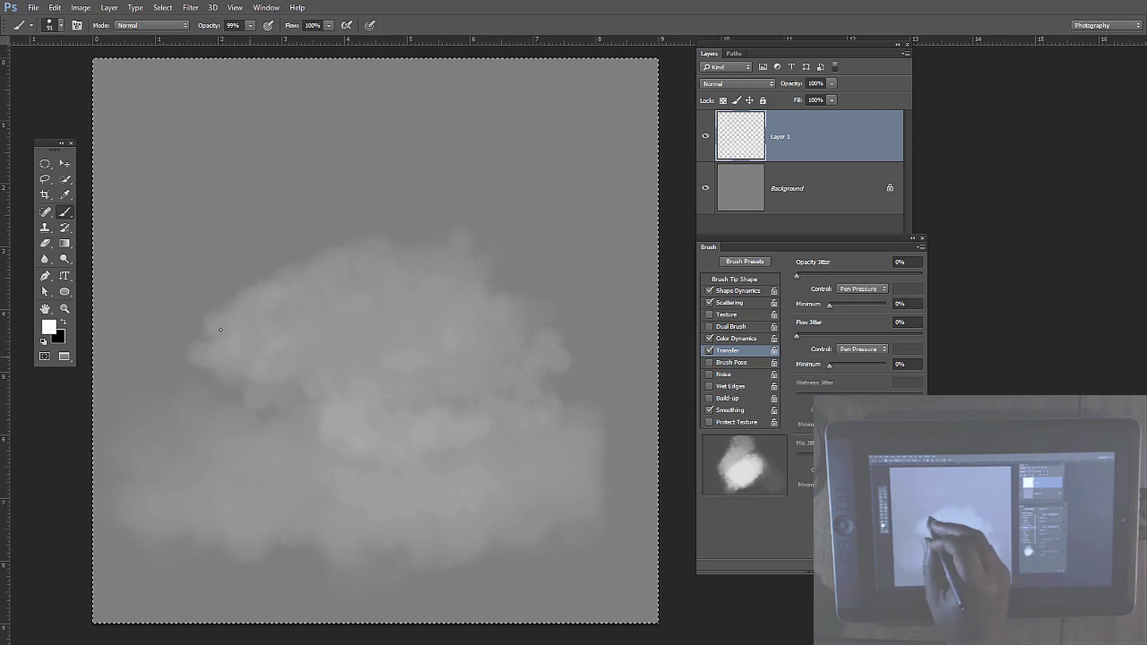
{"action": "mouse_move", "coordinate": [437, 323]}
{"action": "left_mouse_down"}
{"action": "mouse_move", "coordinate": [494, 351]}
{"action": "mouse_move", "coordinate": [469, 321]}
{"action": "mouse_move", "coordinate": [486, 351]}
{"action": "left_mouse_up"}
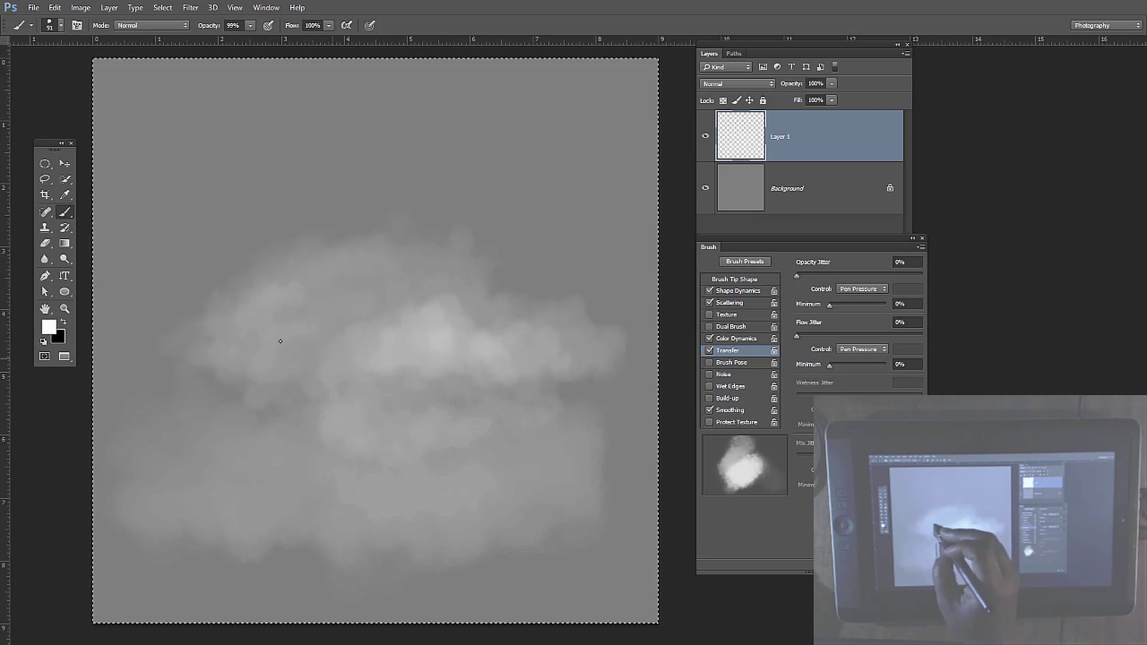
{"action": "right_click", "coordinate": [339, 374], "text": "alt"}
{"action": "mouse_move", "coordinate": [341, 368]}
{"action": "left_mouse_down"}
{"action": "mouse_move", "coordinate": [389, 385]}
{"action": "mouse_move", "coordinate": [520, 387]}
{"action": "mouse_move", "coordinate": [497, 378]}
{"action": "mouse_move", "coordinate": [561, 392]}
{"action": "mouse_move", "coordinate": [572, 419]}
{"action": "left_mouse_up"}
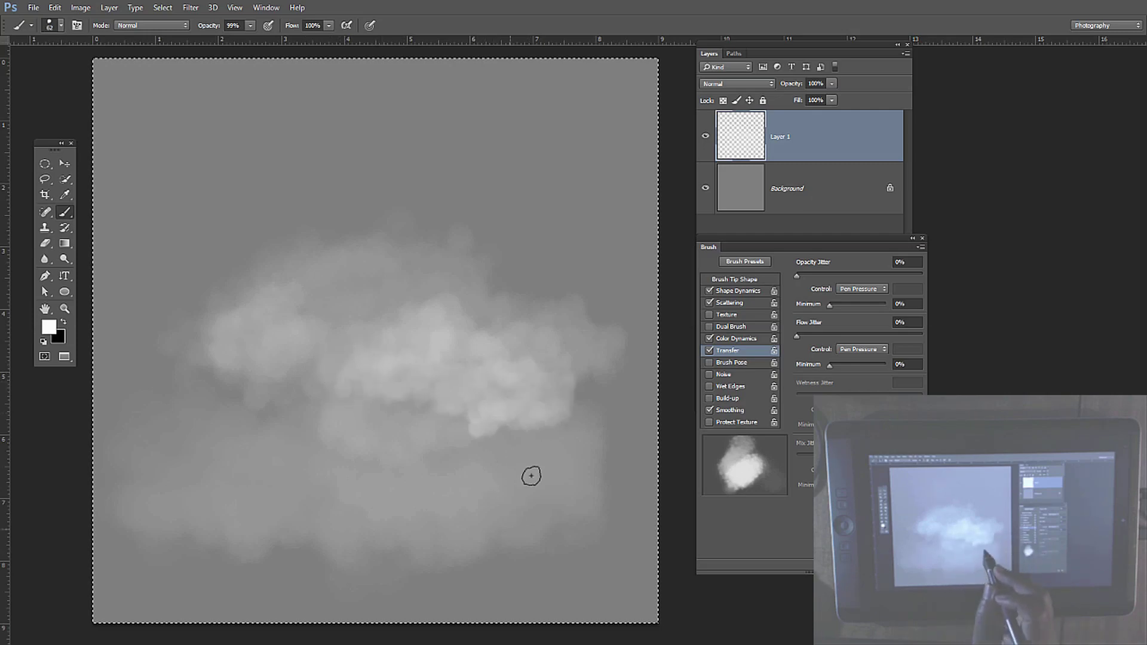
{"action": "key", "text": "Delete"}
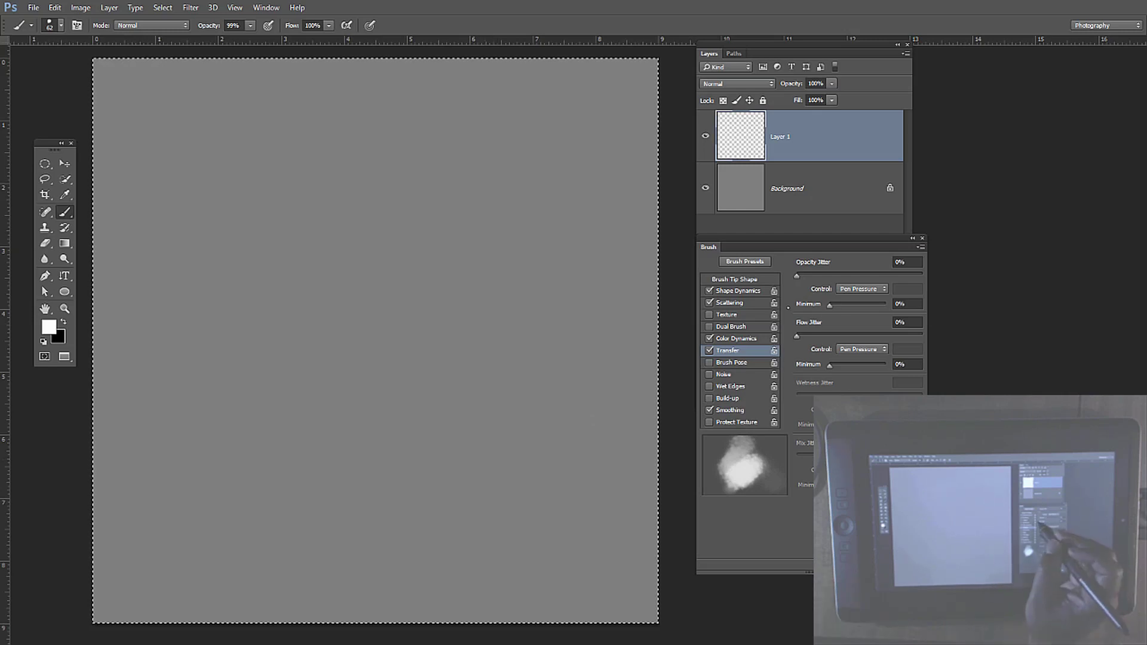
Step: Set Shape Dynamics Size Jitter to 56% and paint a diagonal white smoke test trail
{"action": "left_click", "coordinate": [738, 291]}
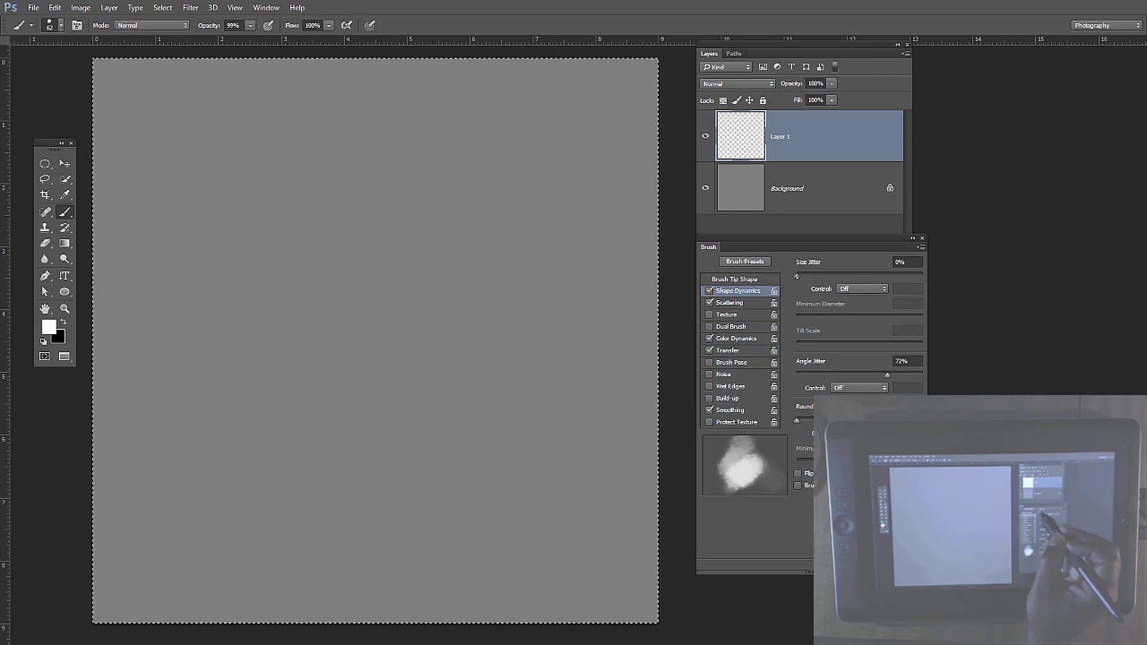
{"action": "left_click_drag", "start_coordinate": [797, 278], "coordinate": [858, 277]}
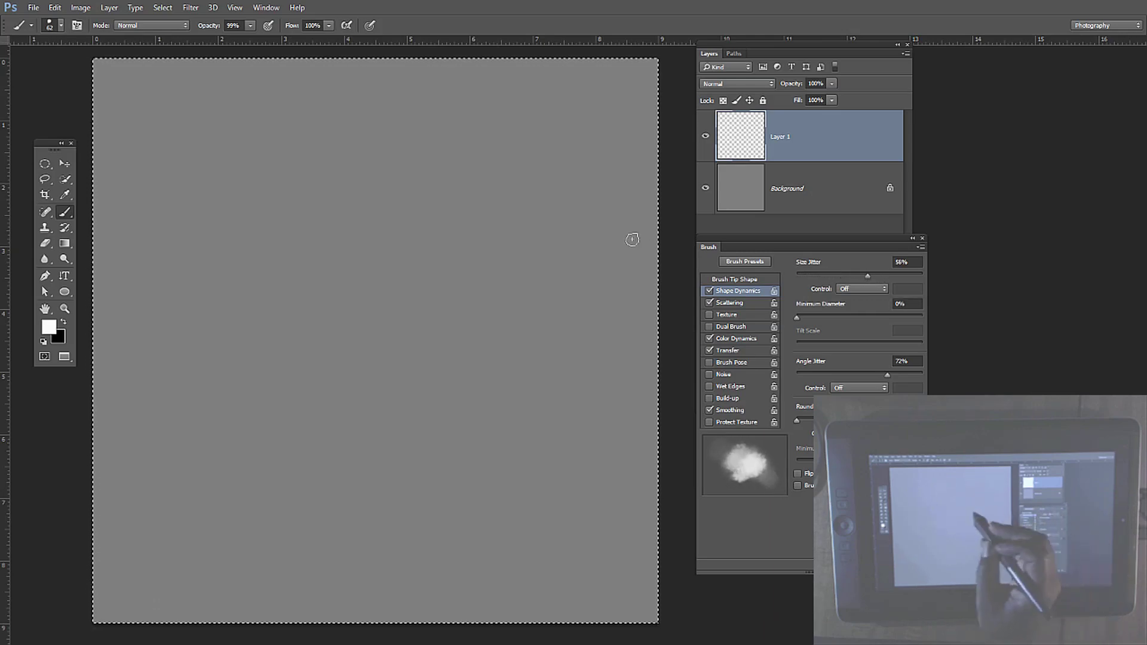
{"action": "mouse_move", "coordinate": [192, 256]}
{"action": "left_mouse_down"}
{"action": "mouse_move", "coordinate": [176, 315]}
{"action": "mouse_move", "coordinate": [306, 304]}
{"action": "mouse_move", "coordinate": [436, 349]}
{"action": "mouse_move", "coordinate": [458, 379]}
{"action": "mouse_move", "coordinate": [526, 421]}
{"action": "left_mouse_up"}
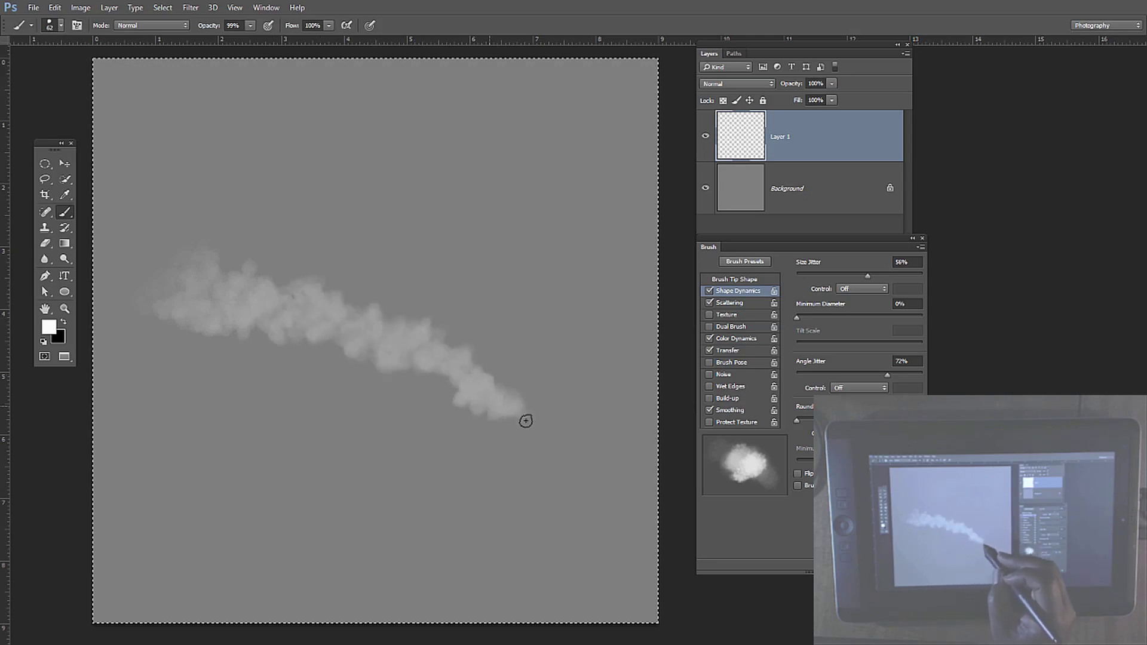
Step: Paint white smoke with a 210 px brush, then darken the lower and middle plume with black
{"action": "left_click_drag", "start_coordinate": [547, 489], "coordinate": [591, 549]}
{"action": "mouse_move", "coordinate": [222, 220]}
{"action": "left_mouse_down"}
{"action": "mouse_move", "coordinate": [228, 251]}
{"action": "mouse_move", "coordinate": [261, 224]}
{"action": "left_mouse_up"}
{"action": "mouse_move", "coordinate": [200, 174]}
{"action": "left_mouse_down"}
{"action": "mouse_move", "coordinate": [286, 226]}
{"action": "mouse_move", "coordinate": [351, 230]}
{"action": "mouse_move", "coordinate": [367, 269]}
{"action": "mouse_move", "coordinate": [414, 277]}
{"action": "mouse_move", "coordinate": [442, 311]}
{"action": "mouse_move", "coordinate": [496, 326]}
{"action": "mouse_move", "coordinate": [497, 353]}
{"action": "mouse_move", "coordinate": [529, 379]}
{"action": "mouse_move", "coordinate": [518, 421]}
{"action": "mouse_move", "coordinate": [549, 460]}
{"action": "mouse_move", "coordinate": [551, 533]}
{"action": "mouse_move", "coordinate": [588, 572]}
{"action": "mouse_move", "coordinate": [556, 556]}
{"action": "mouse_move", "coordinate": [590, 567]}
{"action": "mouse_move", "coordinate": [550, 485]}
{"action": "mouse_move", "coordinate": [563, 567]}
{"action": "mouse_move", "coordinate": [545, 418]}
{"action": "mouse_move", "coordinate": [507, 370]}
{"action": "mouse_move", "coordinate": [515, 345]}
{"action": "mouse_move", "coordinate": [421, 282]}
{"action": "mouse_move", "coordinate": [276, 234]}
{"action": "left_mouse_up"}
{"action": "mouse_move", "coordinate": [235, 172]}
{"action": "left_mouse_down"}
{"action": "mouse_move", "coordinate": [187, 192]}
{"action": "mouse_move", "coordinate": [168, 184]}
{"action": "mouse_move", "coordinate": [169, 152]}
{"action": "mouse_move", "coordinate": [143, 173]}
{"action": "left_mouse_up"}
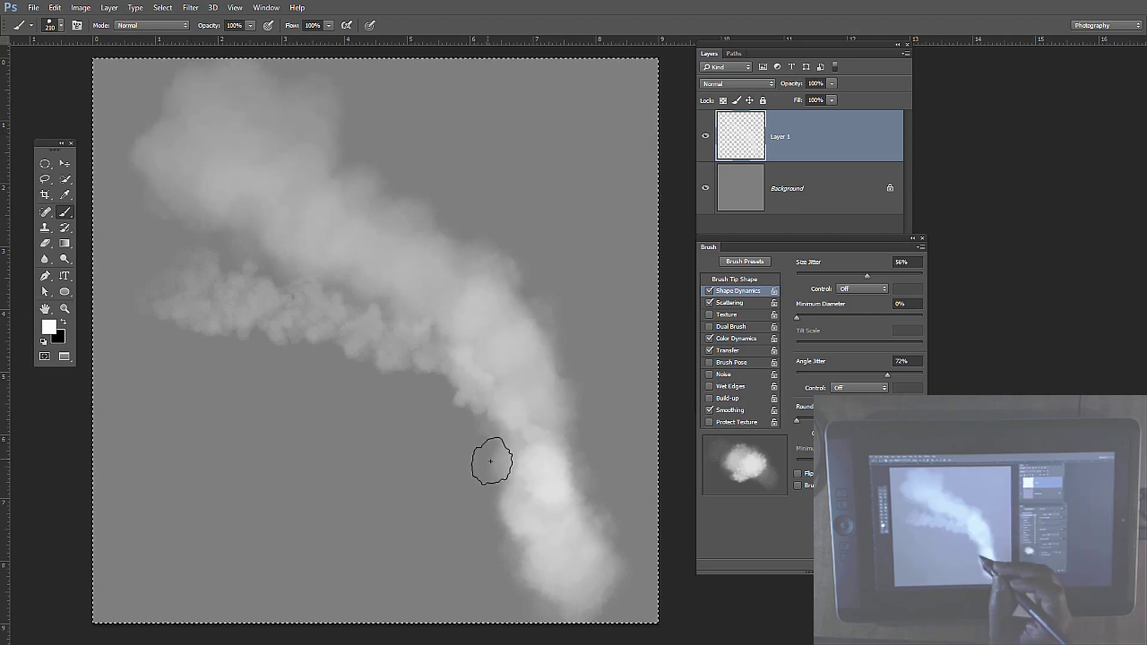
{"action": "key", "text": "x"}
{"action": "mouse_move", "coordinate": [591, 578]}
{"action": "left_mouse_down"}
{"action": "mouse_move", "coordinate": [532, 568]}
{"action": "mouse_move", "coordinate": [589, 543]}
{"action": "mouse_move", "coordinate": [548, 553]}
{"action": "mouse_move", "coordinate": [564, 390]}
{"action": "mouse_move", "coordinate": [540, 551]}
{"action": "mouse_move", "coordinate": [526, 335]}
{"action": "mouse_move", "coordinate": [546, 551]}
{"action": "mouse_move", "coordinate": [443, 330]}
{"action": "mouse_move", "coordinate": [588, 593]}
{"action": "mouse_move", "coordinate": [474, 328]}
{"action": "mouse_move", "coordinate": [461, 341]}
{"action": "mouse_move", "coordinate": [338, 282]}
{"action": "mouse_move", "coordinate": [492, 351]}
{"action": "mouse_move", "coordinate": [472, 239]}
{"action": "mouse_move", "coordinate": [587, 540]}
{"action": "left_mouse_up"}
{"action": "mouse_move", "coordinate": [550, 372]}
{"action": "left_mouse_down"}
{"action": "mouse_move", "coordinate": [473, 268]}
{"action": "mouse_move", "coordinate": [447, 376]}
{"action": "mouse_move", "coordinate": [395, 327]}
{"action": "mouse_move", "coordinate": [358, 327]}
{"action": "left_mouse_up"}
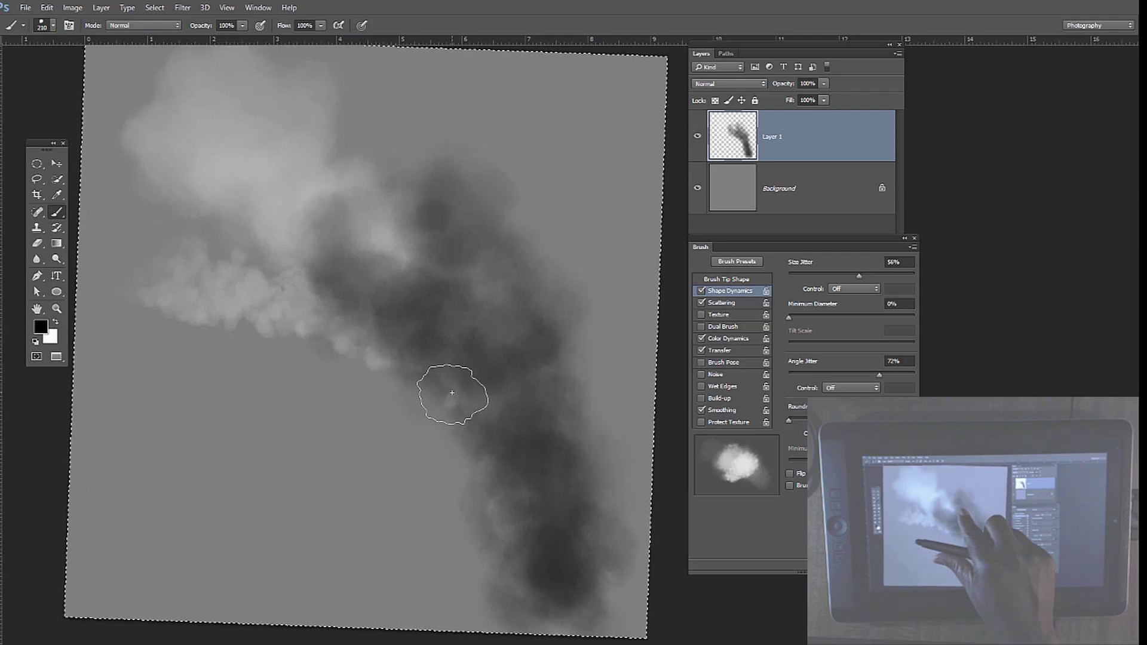
Step: Rotate the view over the dark plume, keep black as foreground, and show the tool presets list
{"action": "scroll", "coordinate": [452, 392], "scroll_direction": "left", "scroll_amount": 5}
{"action": "left_click_drag", "start_coordinate": [452, 393], "coordinate": [453, 392]}
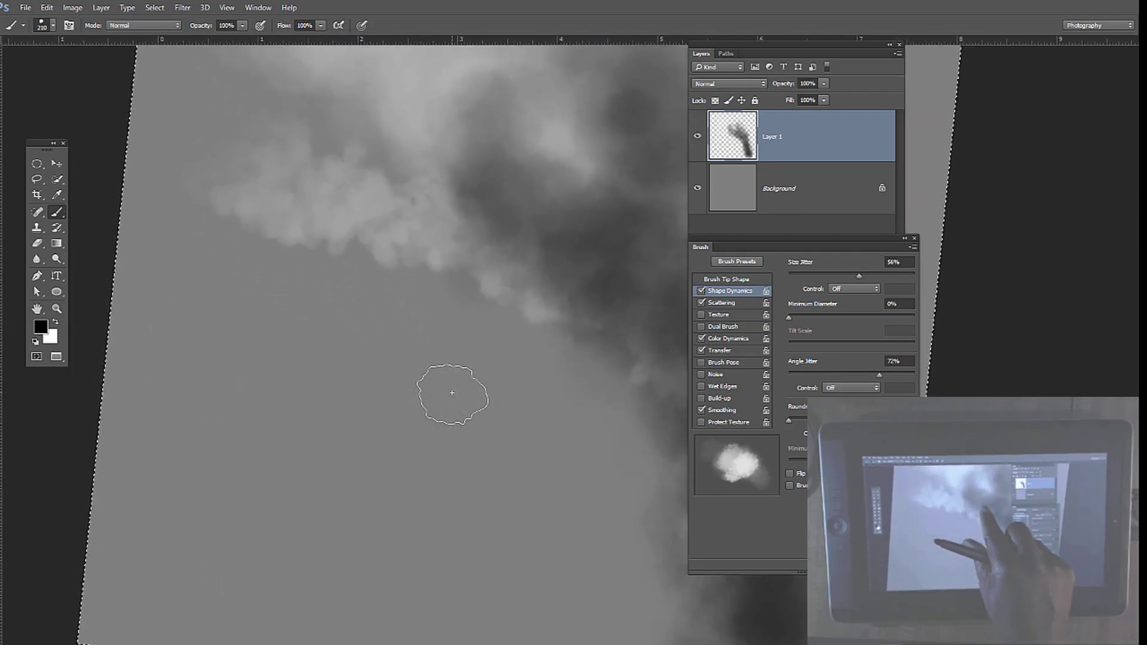
{"action": "scroll", "coordinate": [453, 393], "scroll_direction": "right", "scroll_amount": 4}
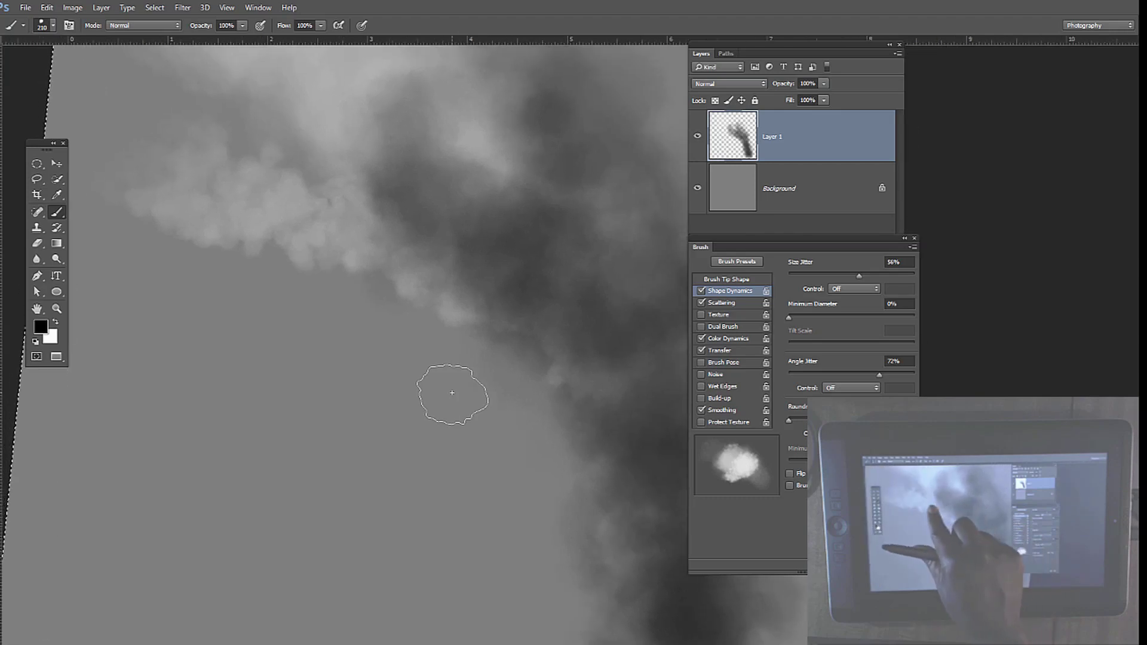
{"action": "left_click_drag", "start_coordinate": [452, 392], "coordinate": [453, 393]}
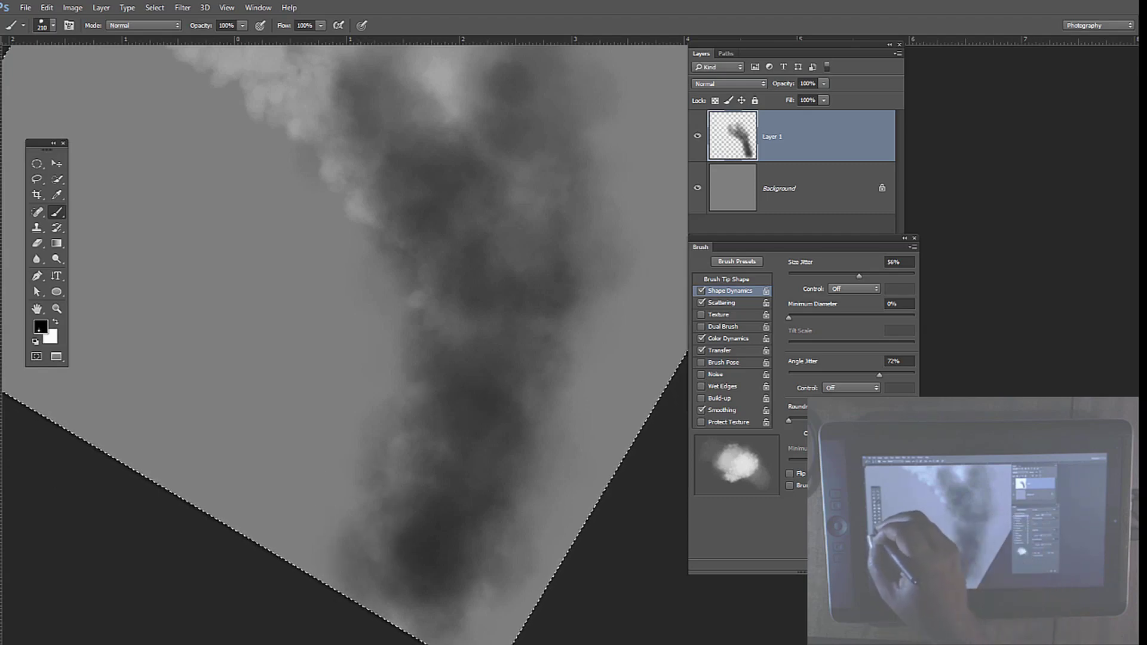
{"action": "left_click", "coordinate": [40, 326]}
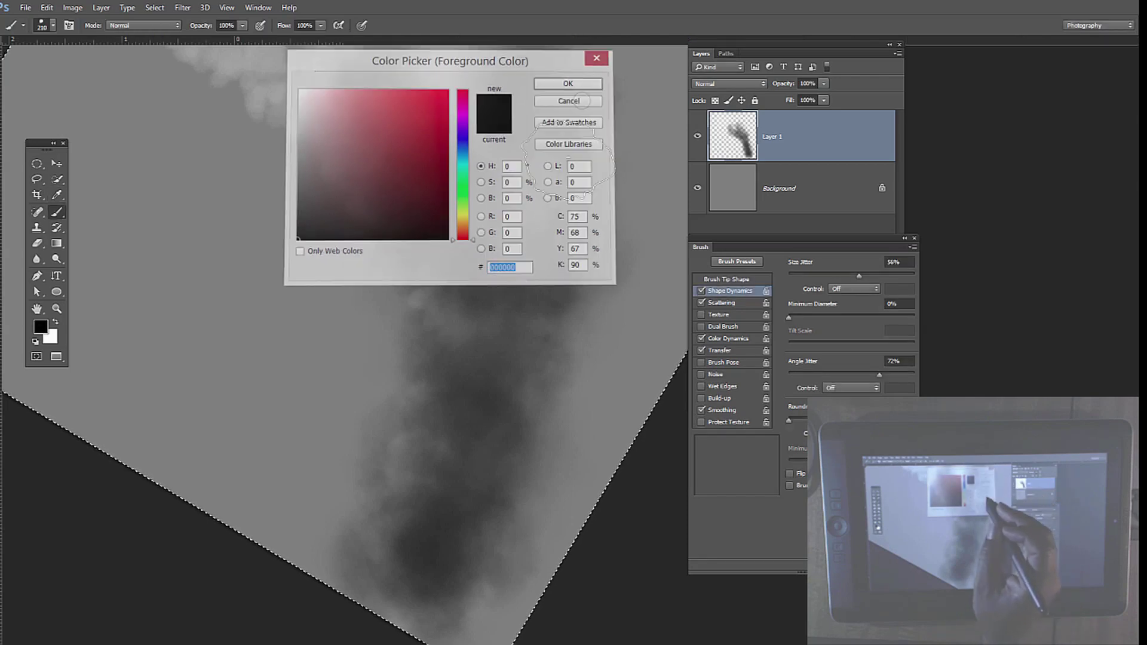
{"action": "left_click", "coordinate": [583, 99]}
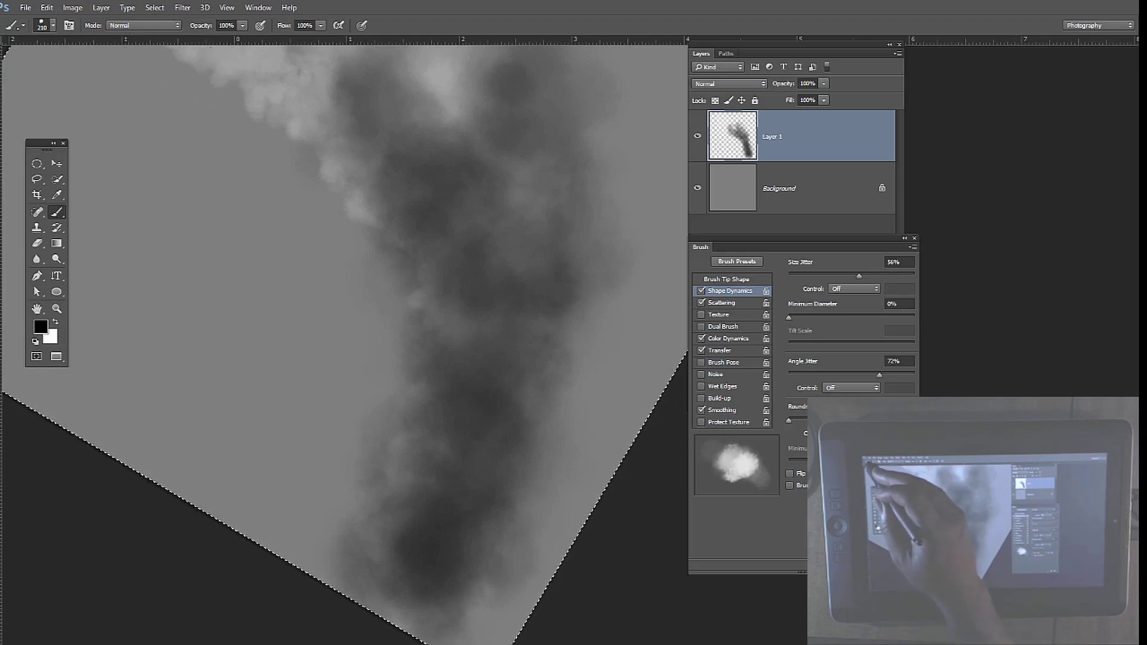
{"action": "left_click", "coordinate": [23, 25]}
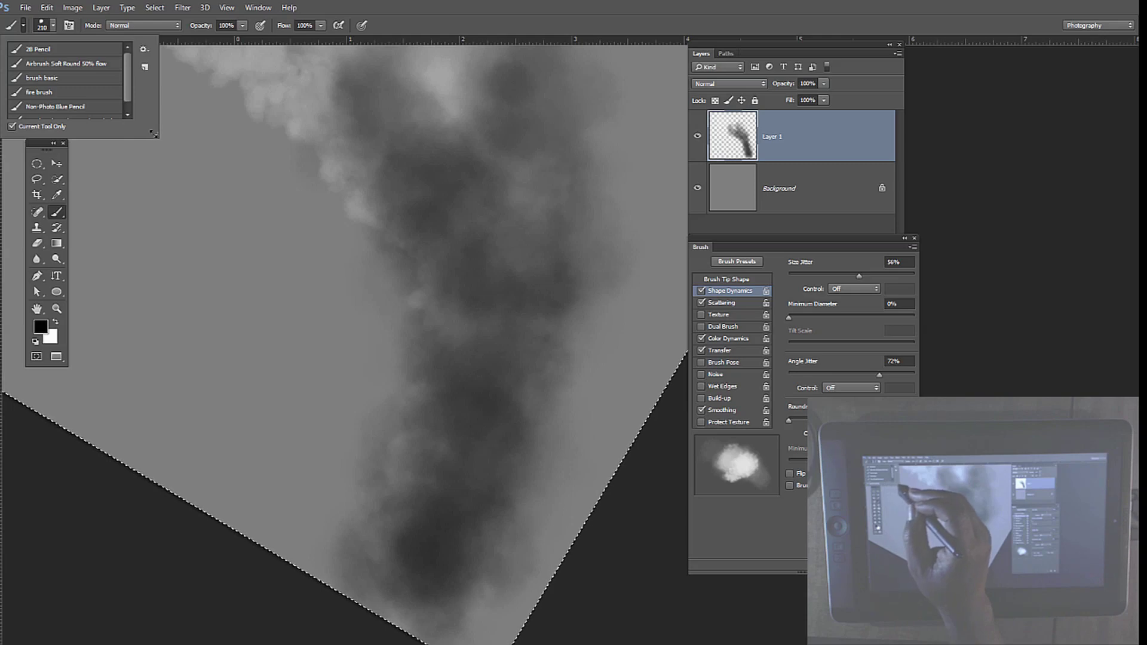
Step: Save the current smoke brush as a new tool preset named '0 brush' with Include Color
{"action": "mouse_move", "coordinate": [155, 135]}
{"action": "left_mouse_down"}
{"action": "mouse_move", "coordinate": [186, 192]}
{"action": "mouse_move", "coordinate": [207, 299]}
{"action": "left_mouse_up"}
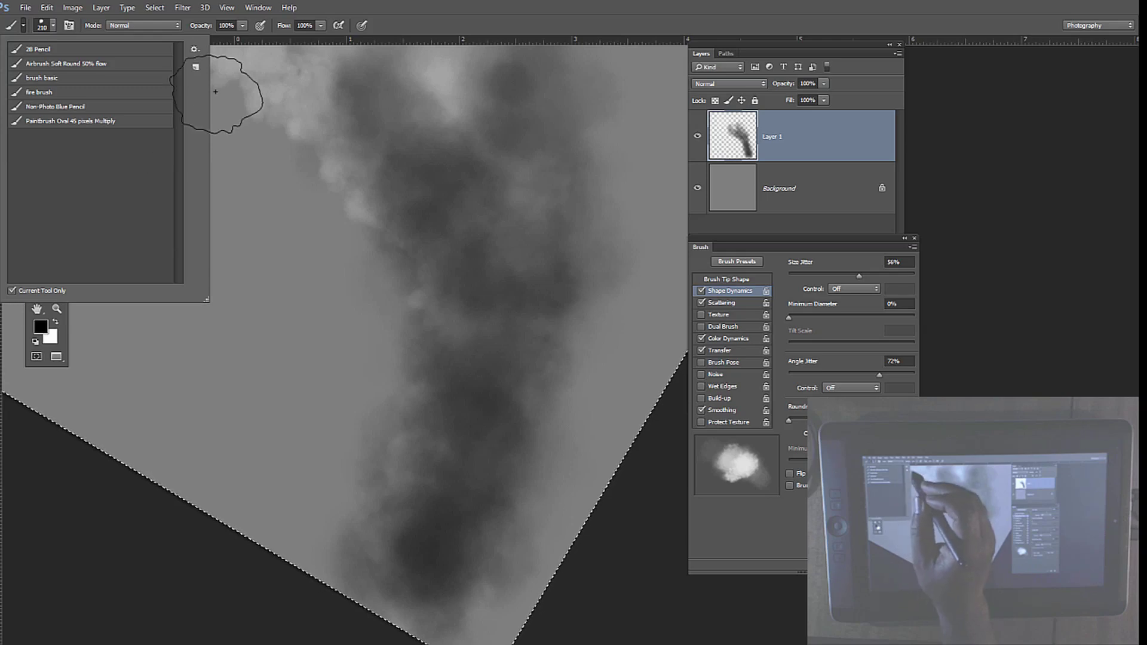
{"action": "left_click", "coordinate": [195, 67]}
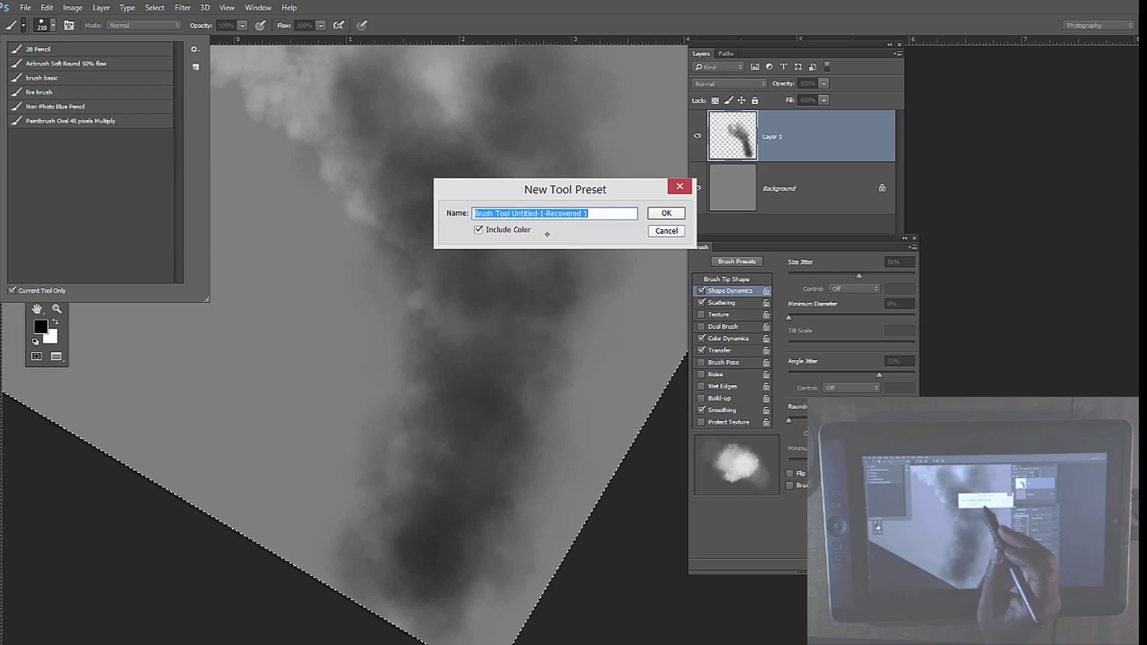
{"action": "type", "text": "0 brush"}
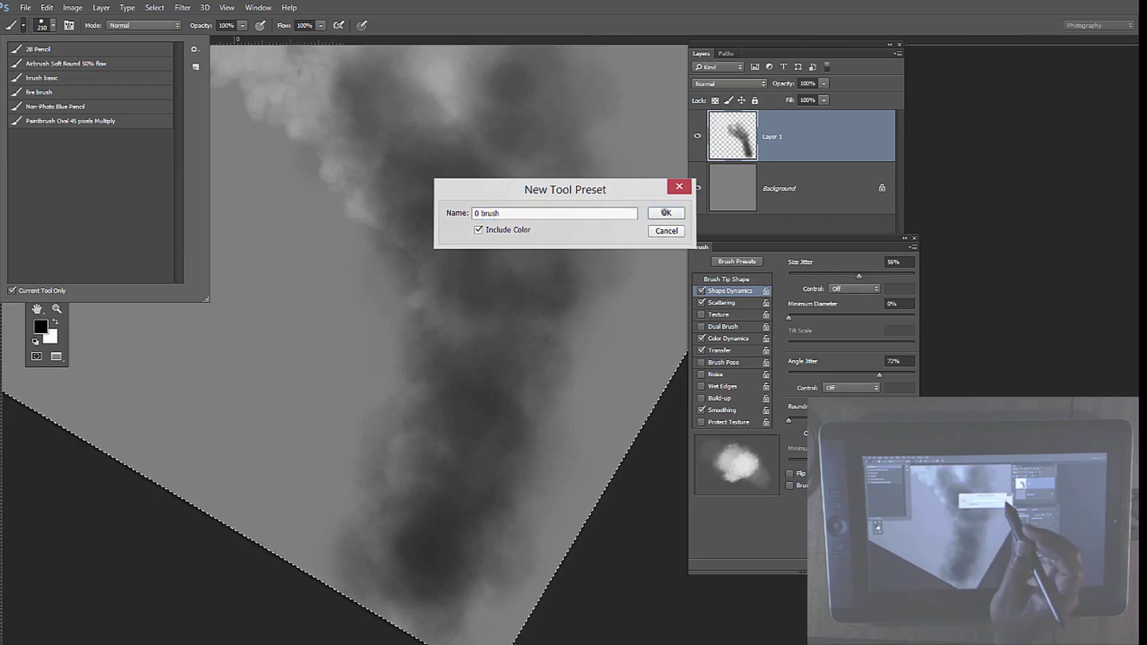
{"action": "left_click", "coordinate": [666, 214]}
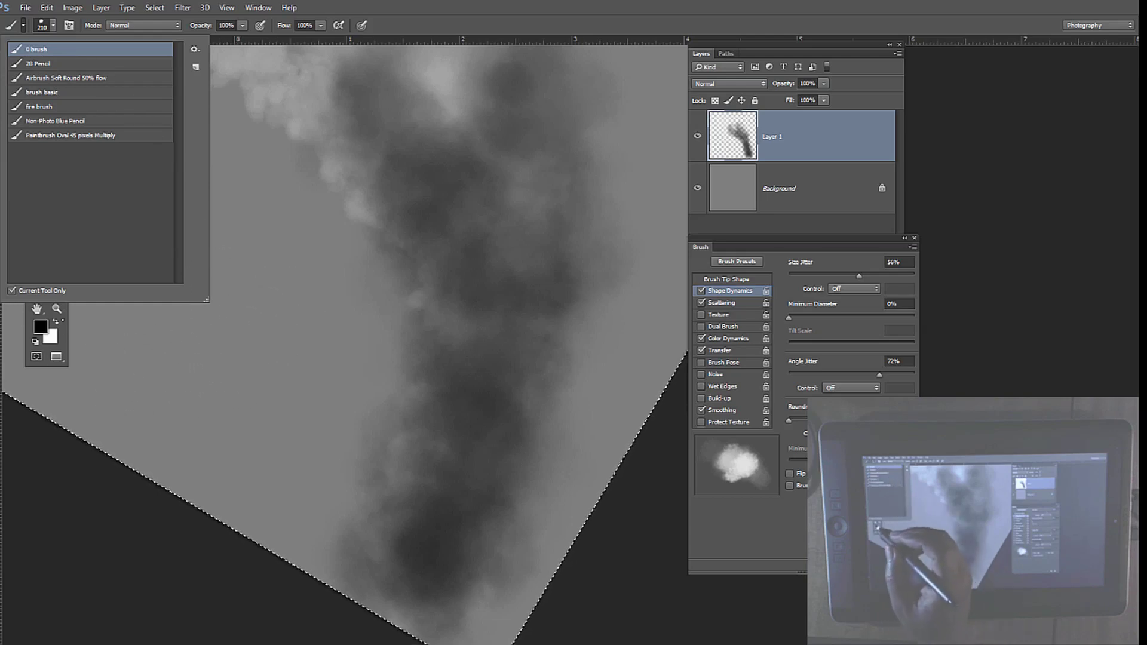
{"action": "key", "text": "Escape"}
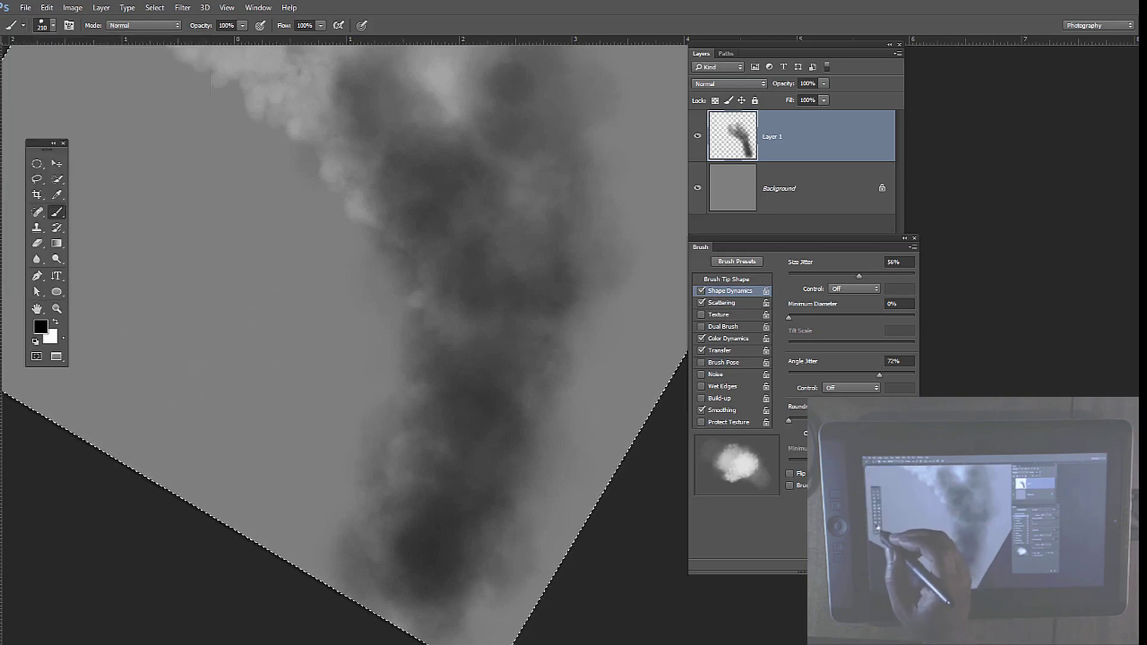
Step: Set the foreground colour to a fully saturated bright yellow
{"action": "left_click", "coordinate": [41, 326]}
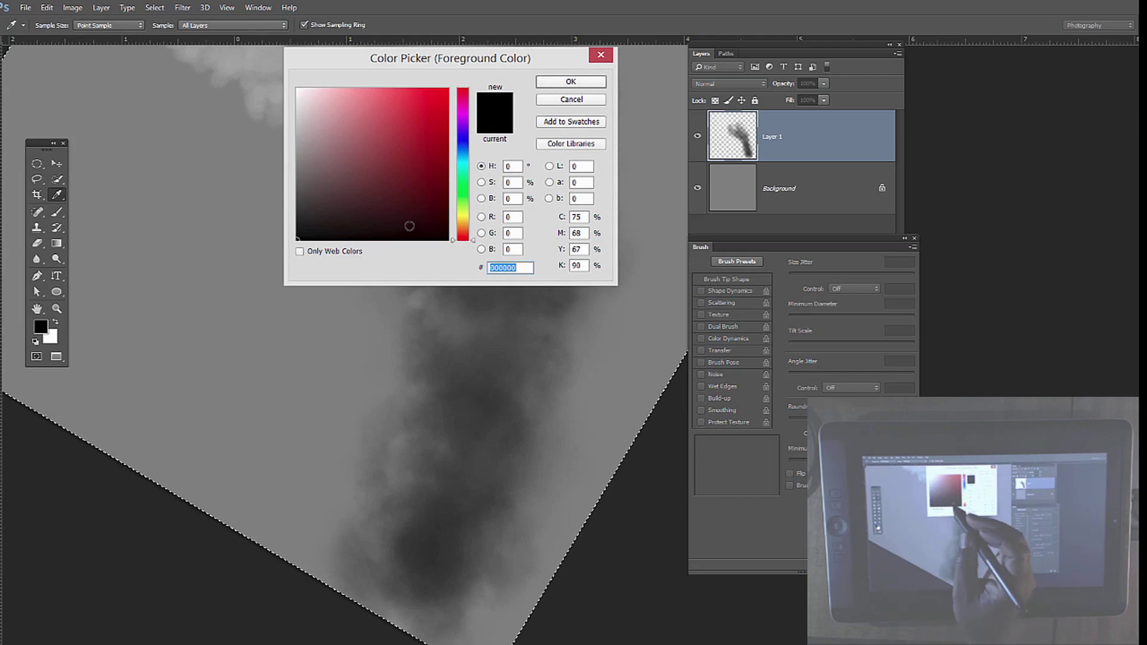
{"action": "left_click", "coordinate": [461, 216]}
{"action": "left_click_drag", "start_coordinate": [428, 105], "coordinate": [450, 87]}
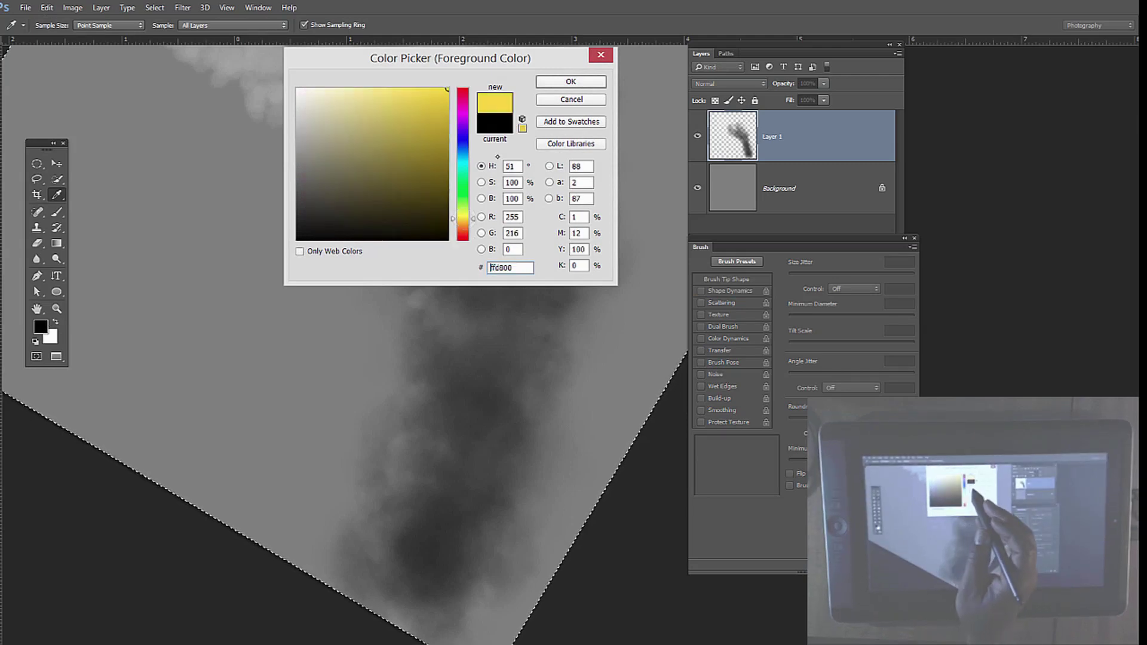
{"action": "left_click", "coordinate": [571, 82]}
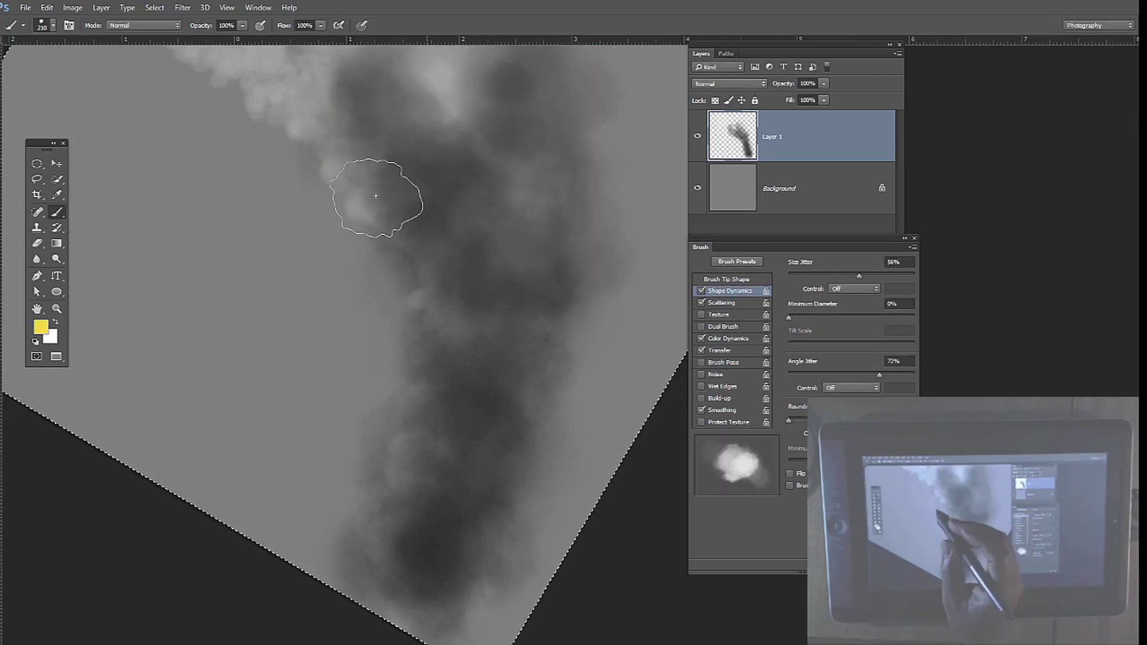
Step: Set the background colour to a vivid orange (R242 G105 B4)
{"action": "left_click", "coordinate": [50, 337]}
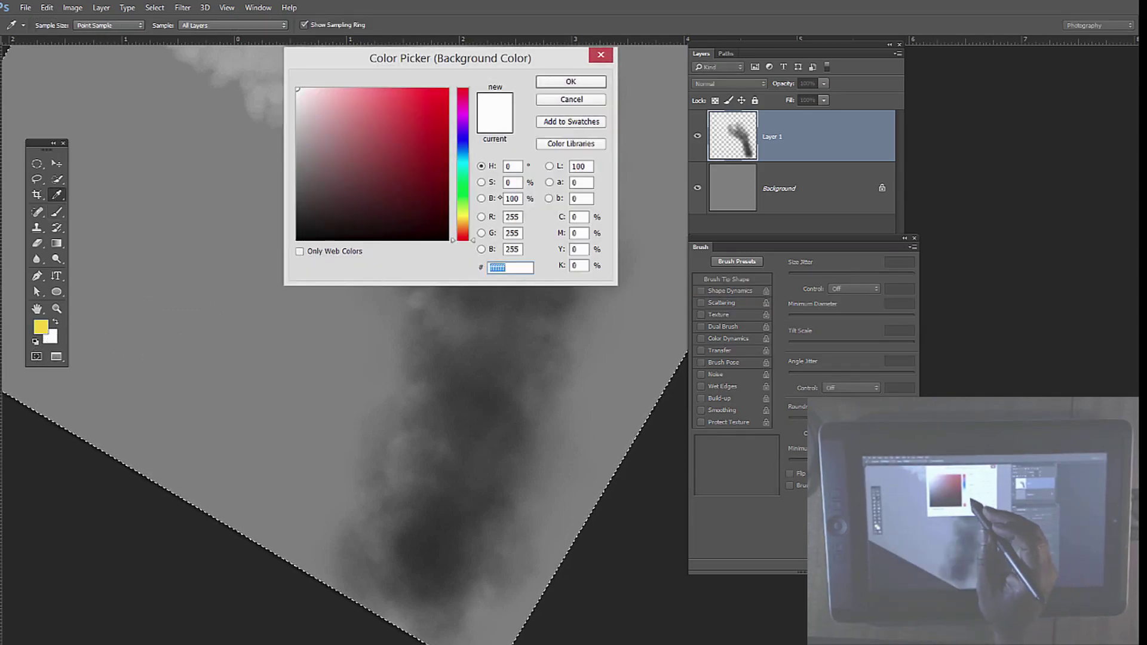
{"action": "left_click_drag", "start_coordinate": [463, 239], "coordinate": [464, 230]}
{"action": "left_click", "coordinate": [442, 90]}
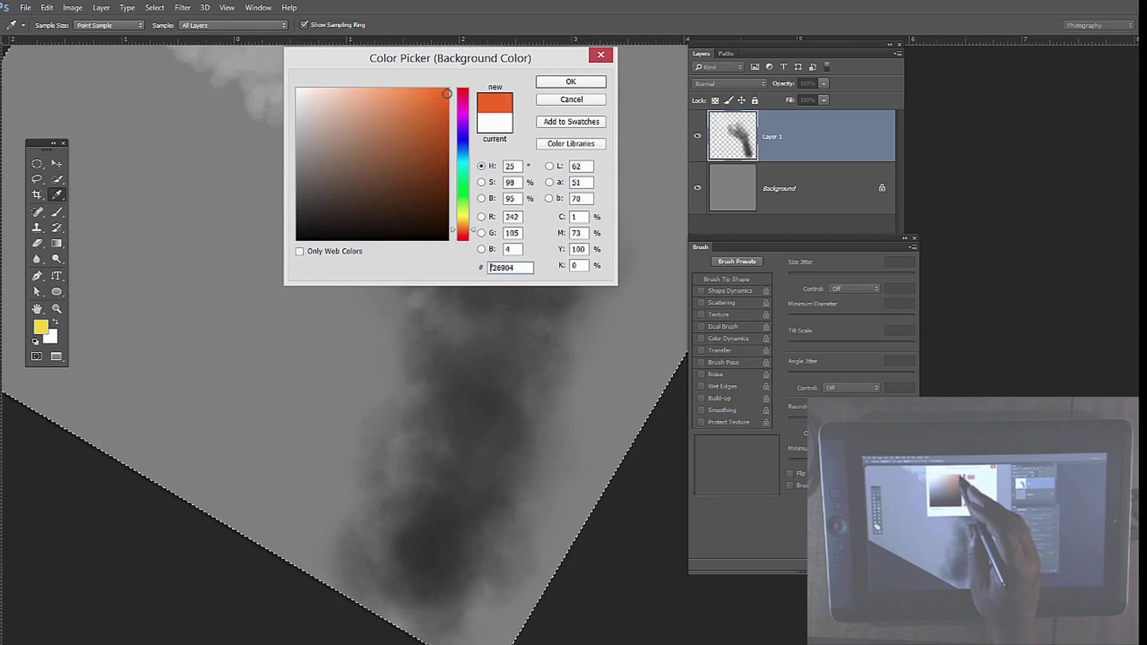
{"action": "left_click", "coordinate": [571, 81]}
{"action": "key", "text": "b"}
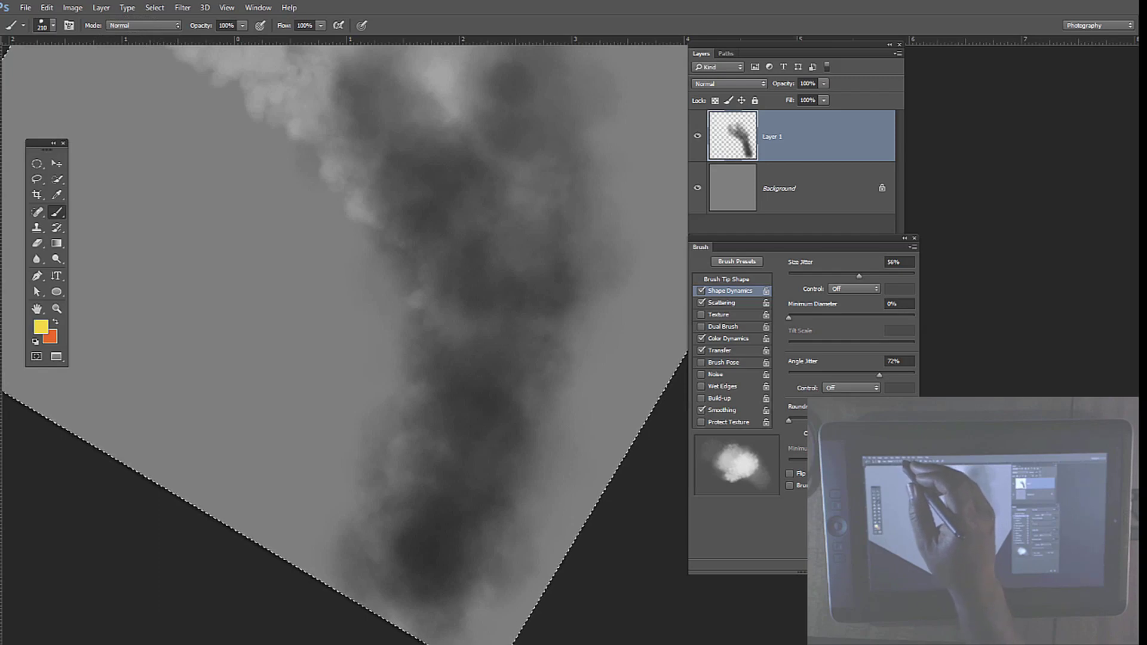
Step: Switch the brush blending mode from Normal to Overlay
{"action": "left_click", "coordinate": [146, 25]}
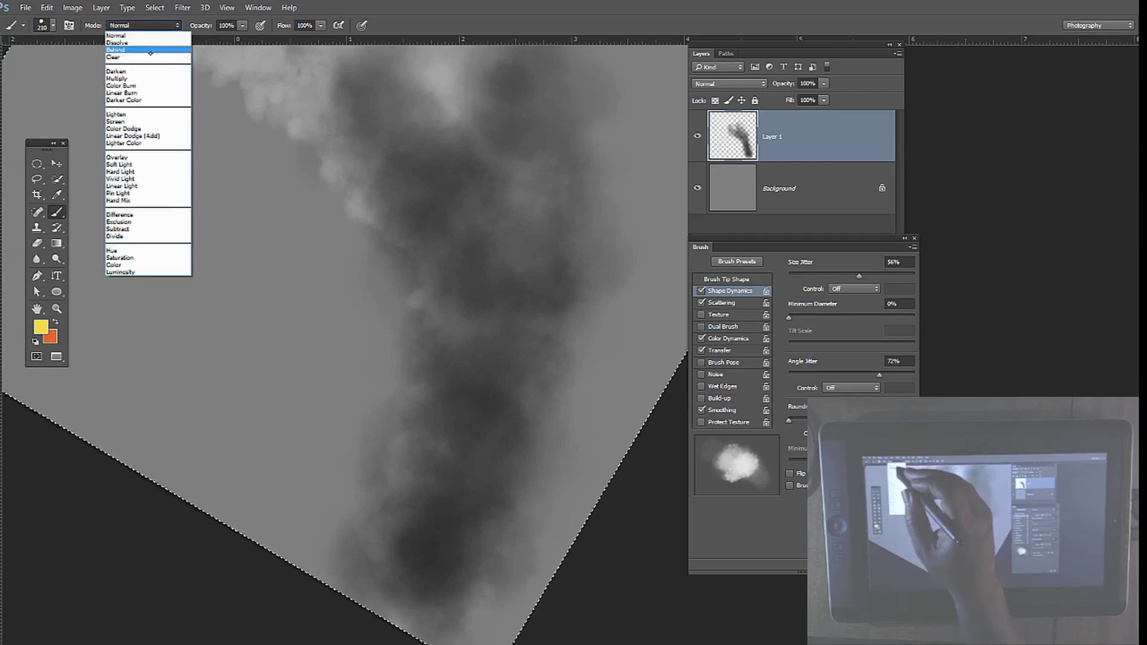
{"action": "left_click", "coordinate": [131, 158]}
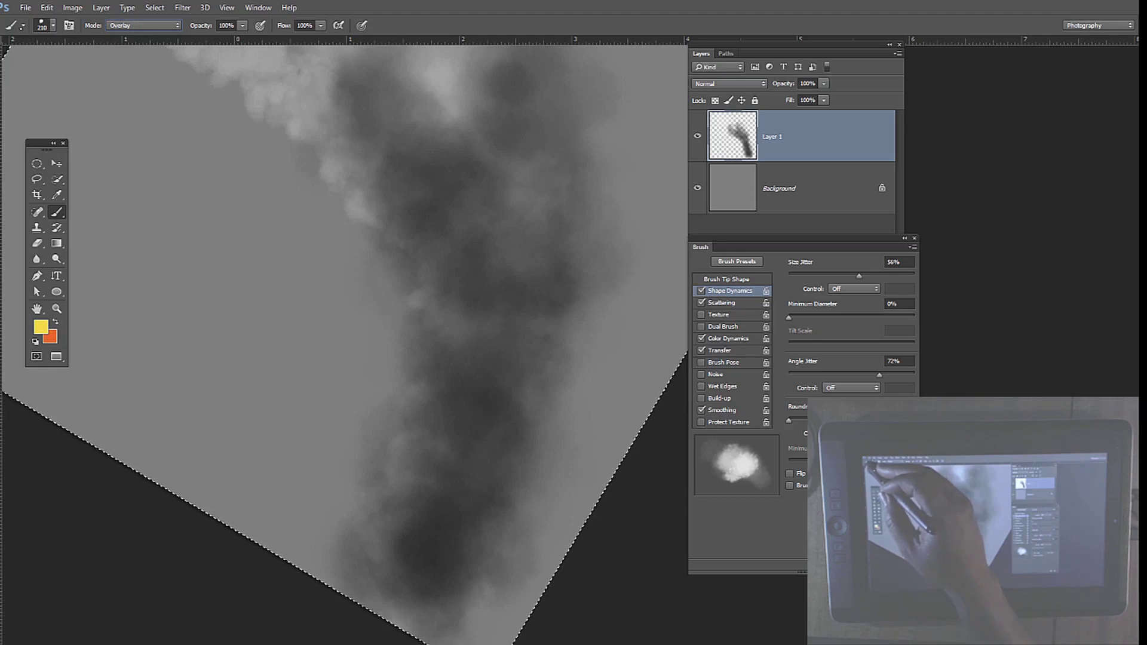
Step: Save the Overlay brush with its colours as a new tool preset named '0brush 2'
{"action": "left_click", "coordinate": [15, 25]}
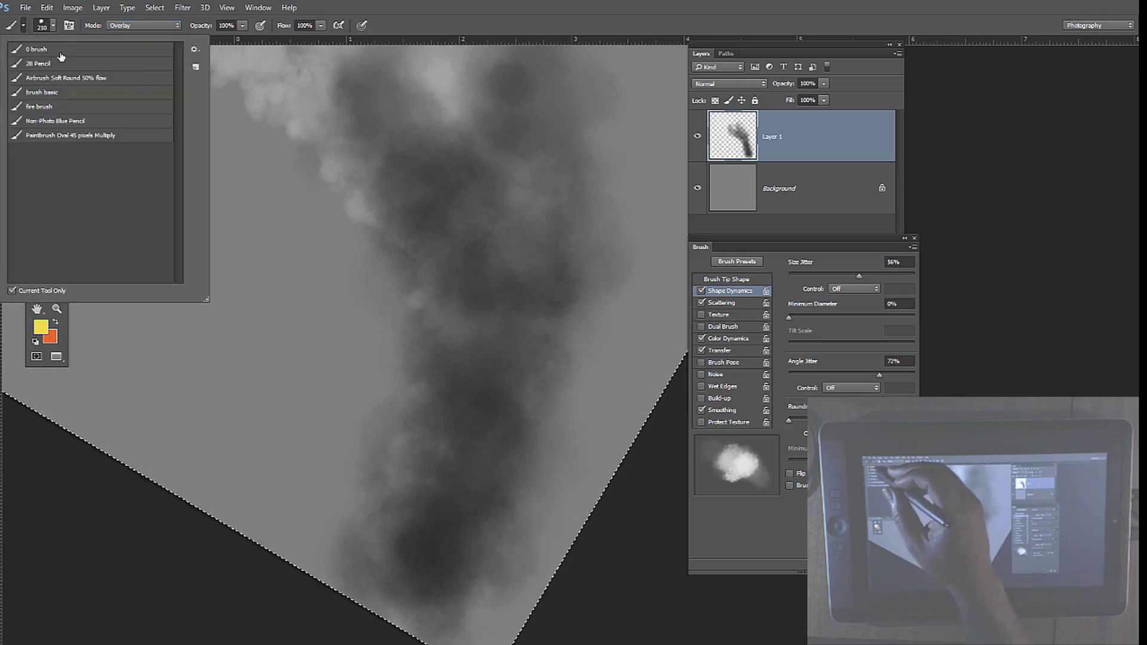
{"action": "left_click", "coordinate": [195, 66]}
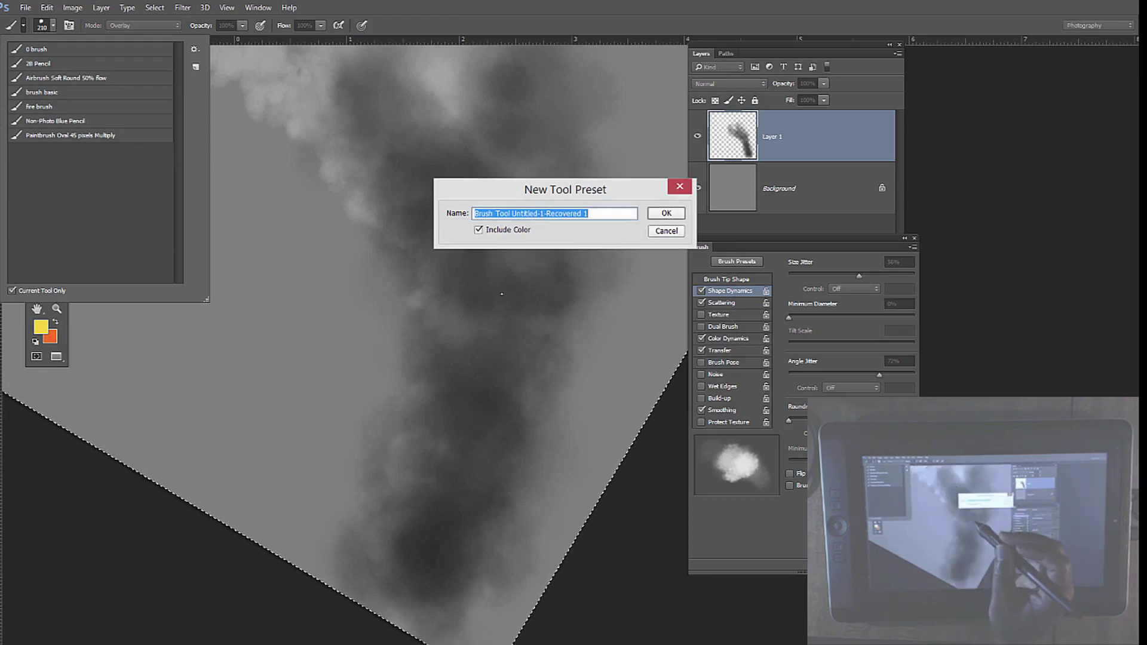
{"action": "type", "text": "0"}
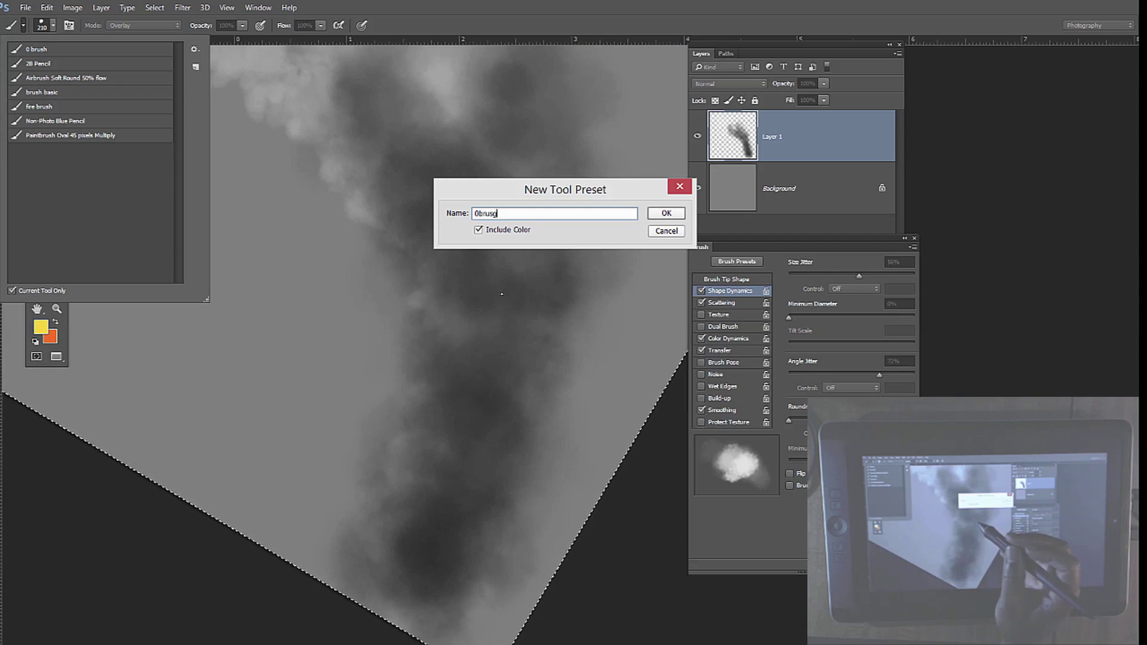
{"action": "type", "text": "brusg"}
{"action": "key", "text": "BackSpace"}
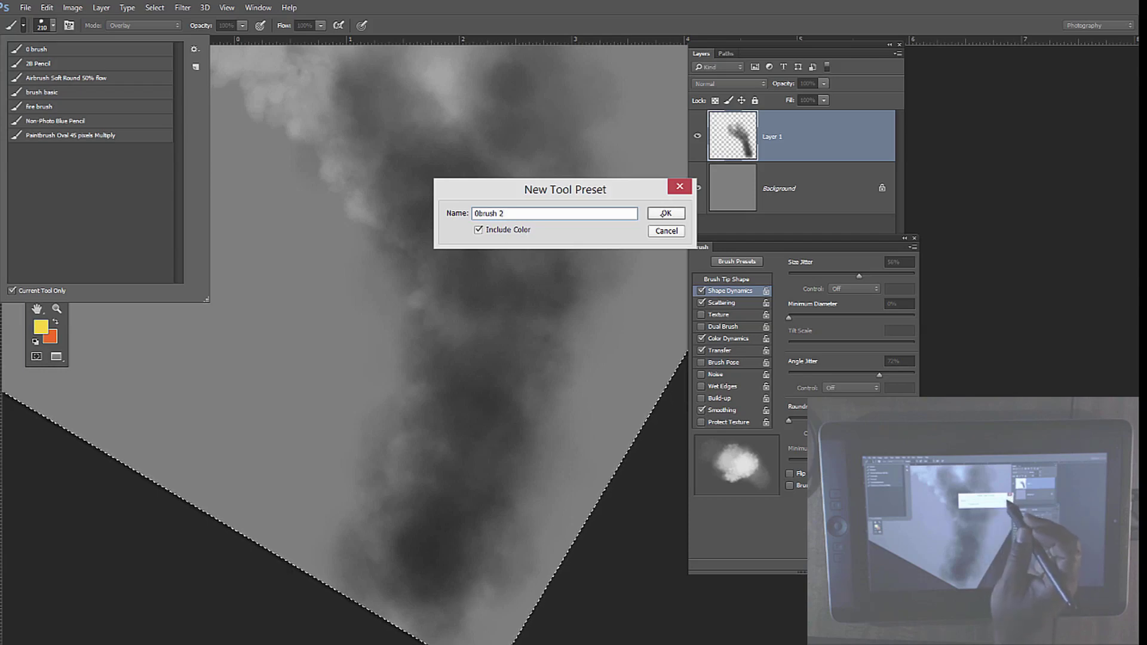
{"action": "left_click", "coordinate": [665, 213]}
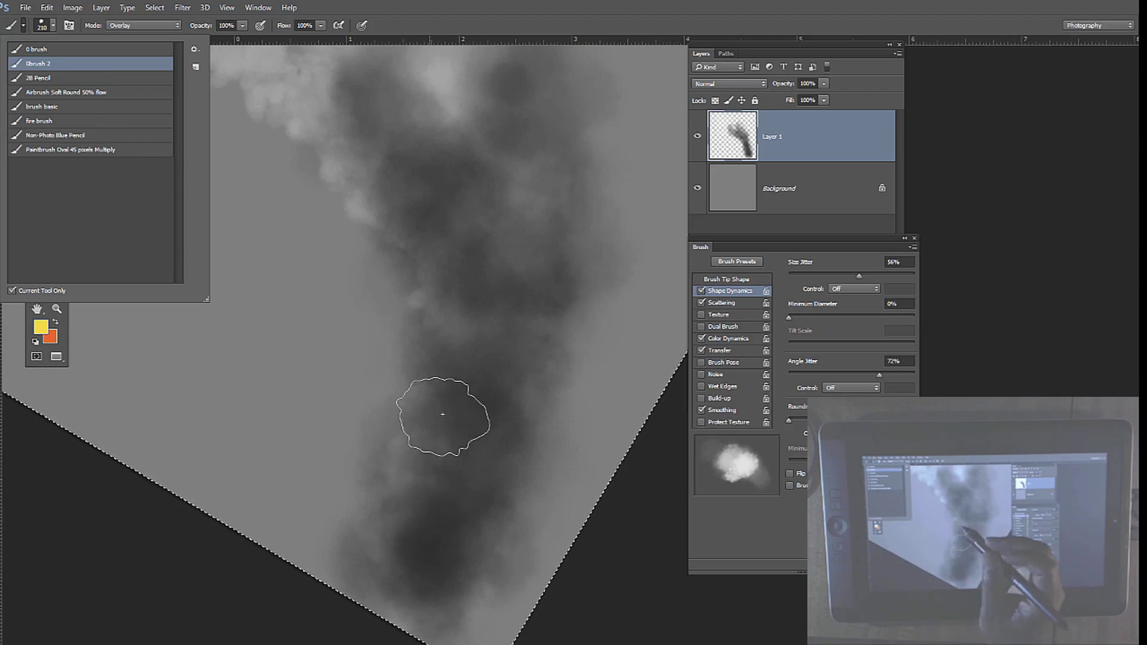
Step: Load the '0 brush' gray smoke preset and move the tools palette nearer the painting
{"action": "left_click", "coordinate": [46, 50]}
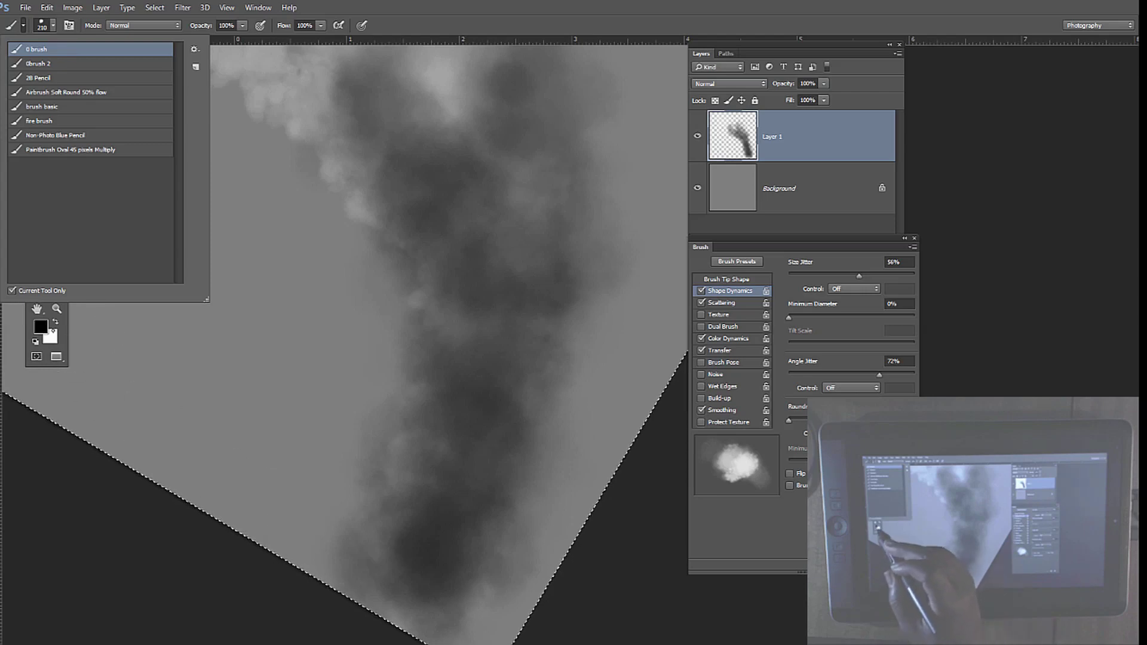
{"action": "key", "text": "Escape"}
{"action": "left_click_drag", "start_coordinate": [46, 145], "coordinate": [238, 295]}
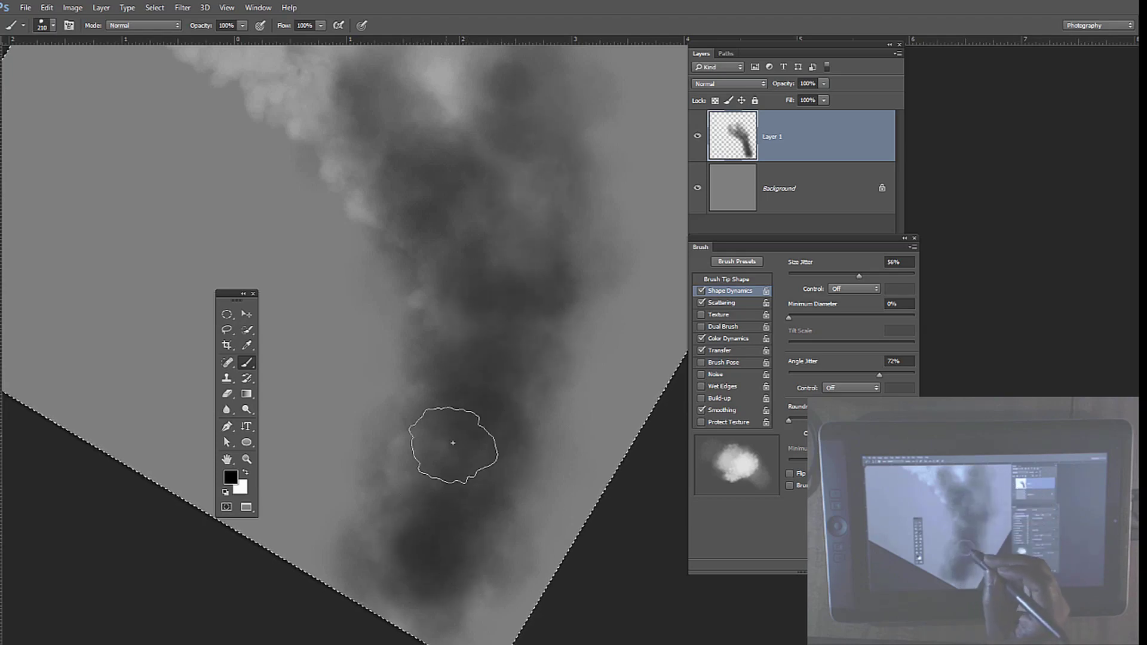
Step: Lighten the lower smoke with white, darken it with black, then load the '0brush 2' preset
{"action": "key", "text": "x"}
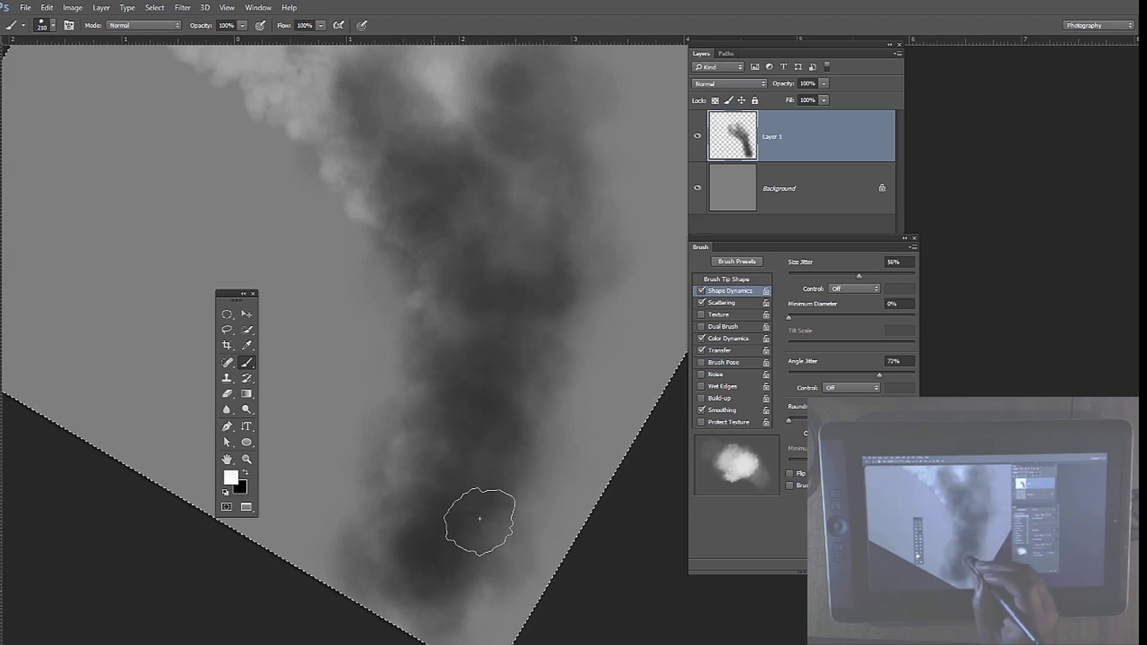
{"action": "mouse_move", "coordinate": [479, 519]}
{"action": "left_mouse_down"}
{"action": "mouse_move", "coordinate": [494, 335]}
{"action": "mouse_move", "coordinate": [459, 528]}
{"action": "mouse_move", "coordinate": [528, 308]}
{"action": "mouse_move", "coordinate": [518, 403]}
{"action": "mouse_move", "coordinate": [532, 257]}
{"action": "mouse_move", "coordinate": [474, 327]}
{"action": "left_mouse_up"}
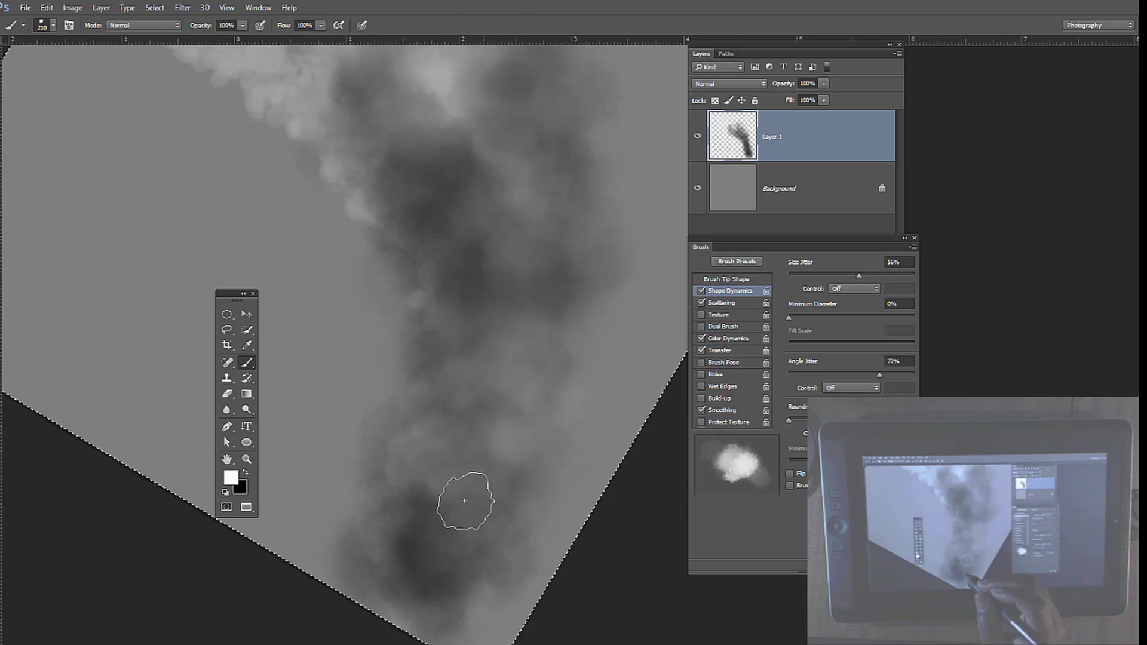
{"action": "mouse_move", "coordinate": [438, 591]}
{"action": "left_mouse_down"}
{"action": "mouse_move", "coordinate": [488, 405]}
{"action": "mouse_move", "coordinate": [405, 502]}
{"action": "mouse_move", "coordinate": [462, 581]}
{"action": "mouse_move", "coordinate": [534, 324]}
{"action": "mouse_move", "coordinate": [547, 344]}
{"action": "mouse_move", "coordinate": [508, 487]}
{"action": "mouse_move", "coordinate": [591, 242]}
{"action": "mouse_move", "coordinate": [540, 447]}
{"action": "mouse_move", "coordinate": [460, 468]}
{"action": "mouse_move", "coordinate": [428, 266]}
{"action": "left_mouse_up"}
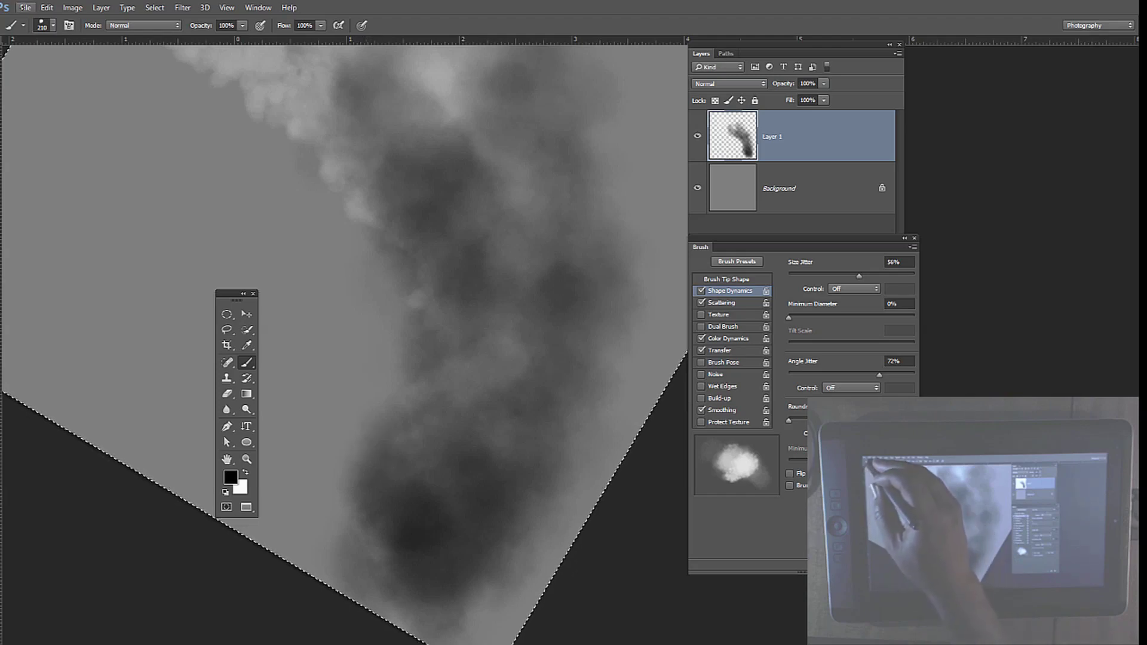
{"action": "left_click", "coordinate": [22, 25]}
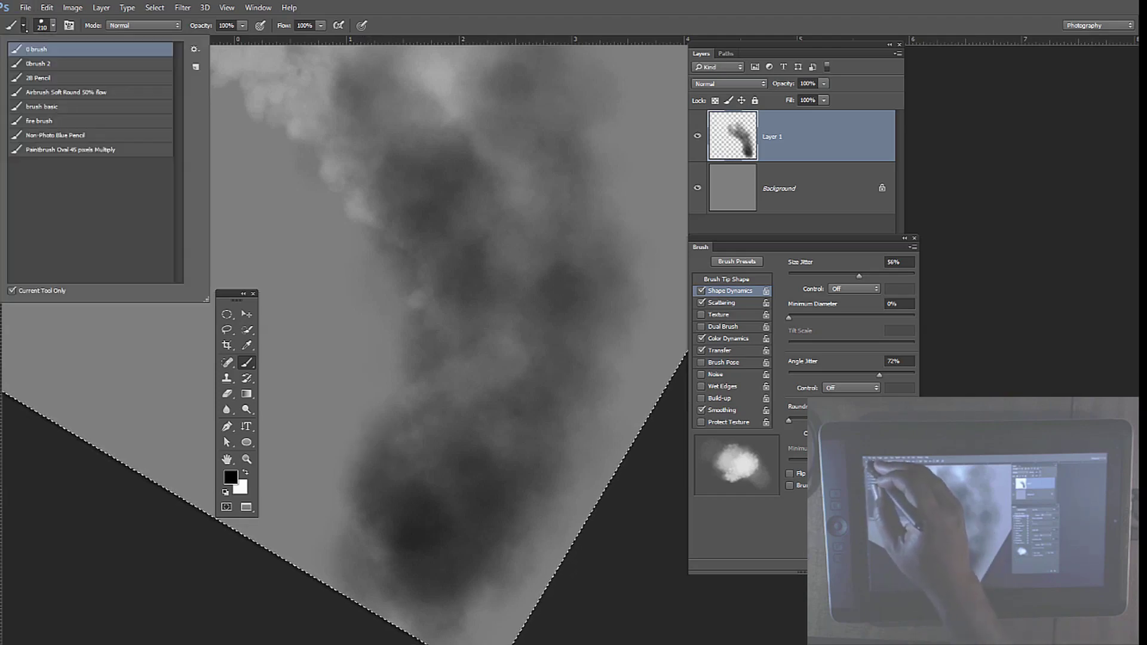
{"action": "left_click", "coordinate": [47, 65]}
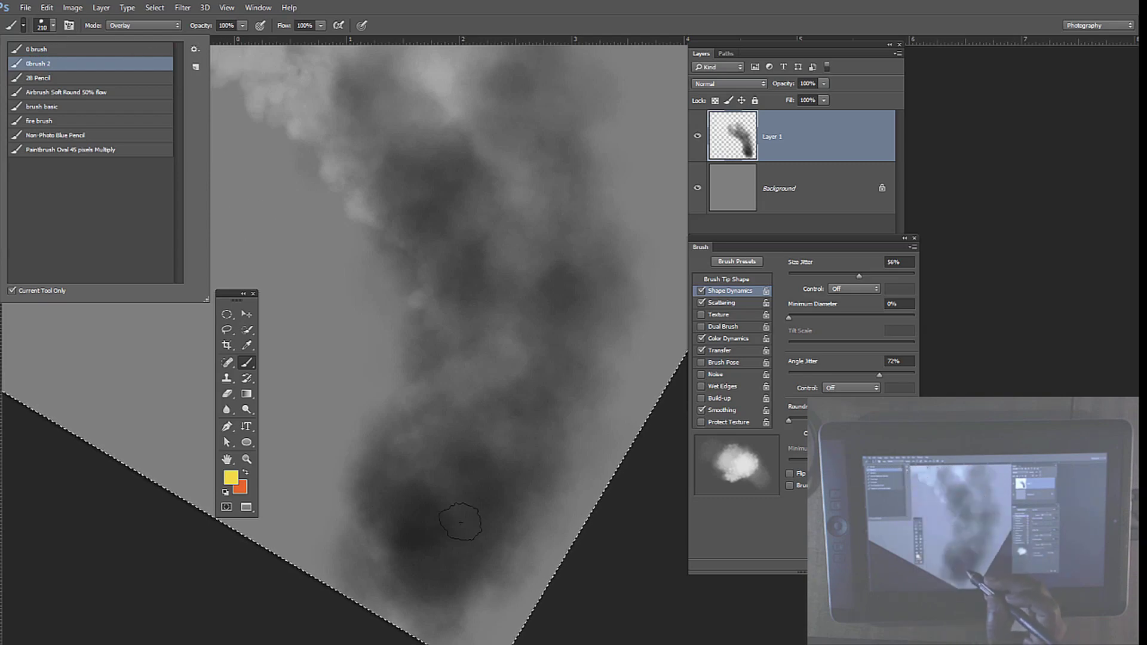
Step: Paint yellow glow over the smoke's base and middle, plus orange-red in the lower smoke
{"action": "left_click_drag", "start_coordinate": [425, 563], "coordinate": [433, 581]}
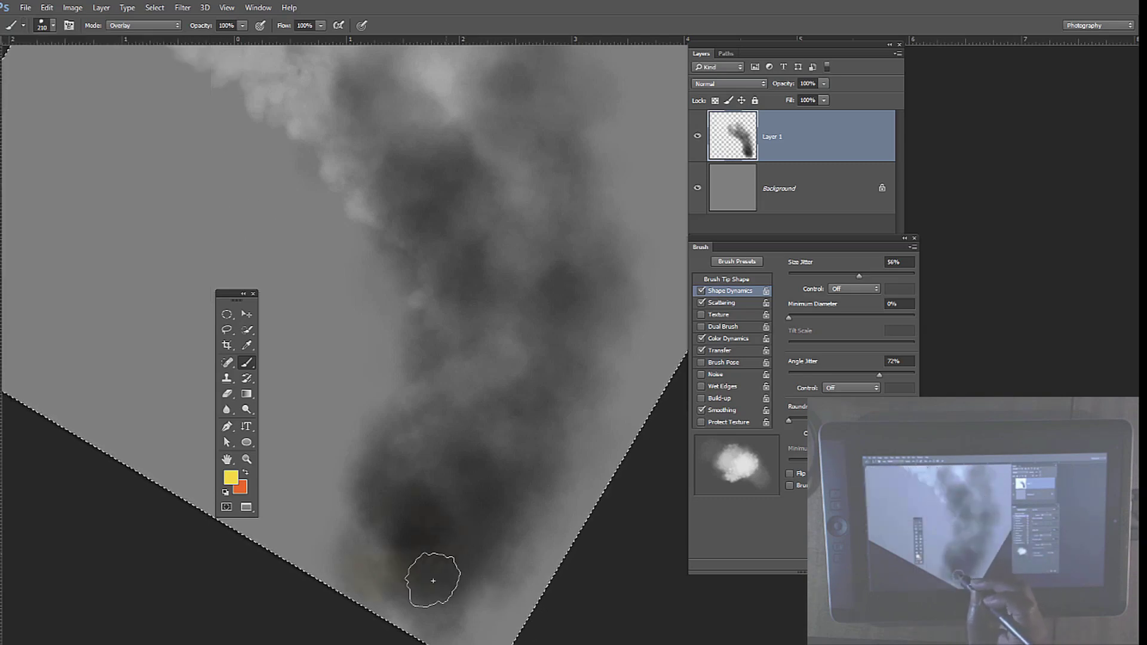
{"action": "left_click_drag", "start_coordinate": [459, 535], "coordinate": [443, 551]}
{"action": "mouse_move", "coordinate": [508, 364]}
{"action": "left_mouse_down"}
{"action": "mouse_move", "coordinate": [454, 525]}
{"action": "mouse_move", "coordinate": [538, 353]}
{"action": "mouse_move", "coordinate": [517, 275]}
{"action": "left_mouse_up"}
{"action": "mouse_move", "coordinate": [439, 87]}
{"action": "left_mouse_down"}
{"action": "mouse_move", "coordinate": [440, 321]}
{"action": "mouse_move", "coordinate": [520, 441]}
{"action": "mouse_move", "coordinate": [469, 583]}
{"action": "mouse_move", "coordinate": [508, 310]}
{"action": "left_mouse_up"}
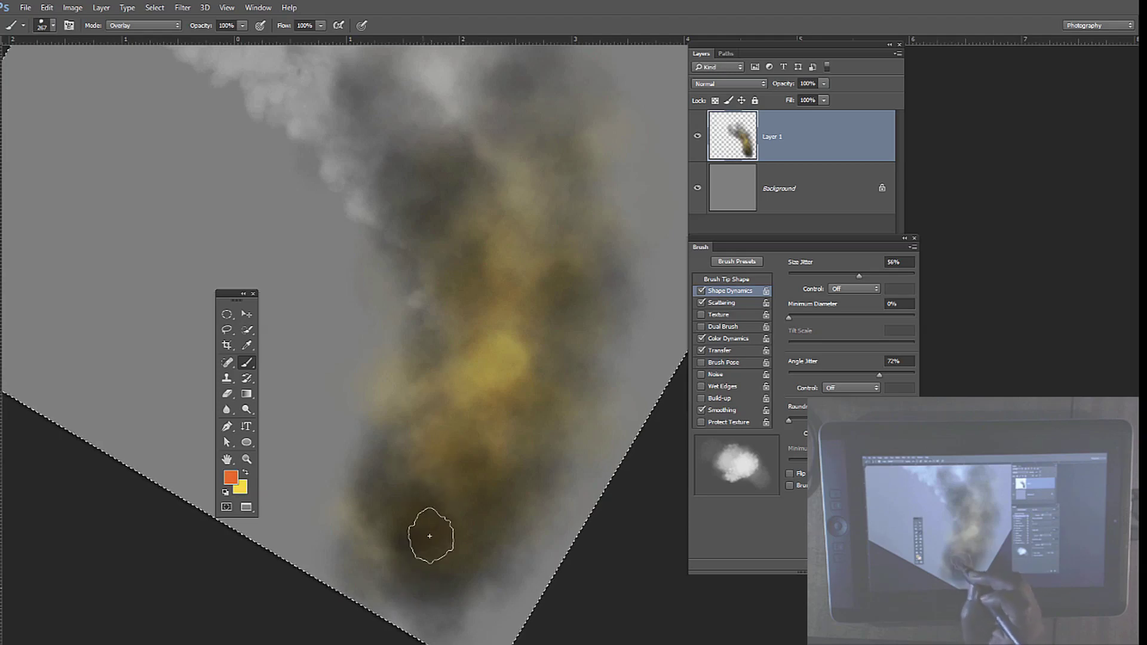
{"action": "mouse_move", "coordinate": [451, 550]}
{"action": "left_mouse_down"}
{"action": "mouse_move", "coordinate": [500, 437]}
{"action": "mouse_move", "coordinate": [441, 597]}
{"action": "mouse_move", "coordinate": [401, 438]}
{"action": "mouse_move", "coordinate": [420, 486]}
{"action": "mouse_move", "coordinate": [518, 482]}
{"action": "mouse_move", "coordinate": [566, 283]}
{"action": "mouse_move", "coordinate": [459, 485]}
{"action": "mouse_move", "coordinate": [408, 353]}
{"action": "mouse_move", "coordinate": [504, 516]}
{"action": "mouse_move", "coordinate": [591, 278]}
{"action": "mouse_move", "coordinate": [584, 128]}
{"action": "left_mouse_up"}
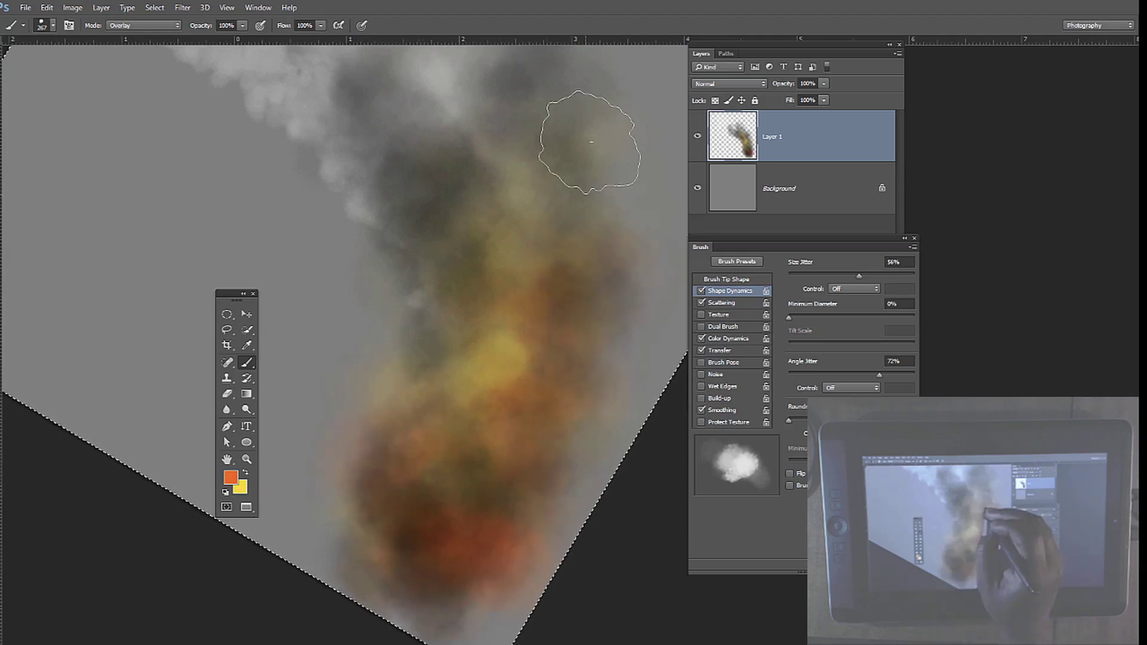
Step: Add yellow-orange glow to the upper and middle smoke, then orange over its centre
{"action": "key", "text": "x"}
{"action": "mouse_move", "coordinate": [456, 305]}
{"action": "left_mouse_down"}
{"action": "mouse_move", "coordinate": [514, 153]}
{"action": "mouse_move", "coordinate": [574, 276]}
{"action": "mouse_move", "coordinate": [562, 188]}
{"action": "mouse_move", "coordinate": [568, 302]}
{"action": "left_mouse_up"}
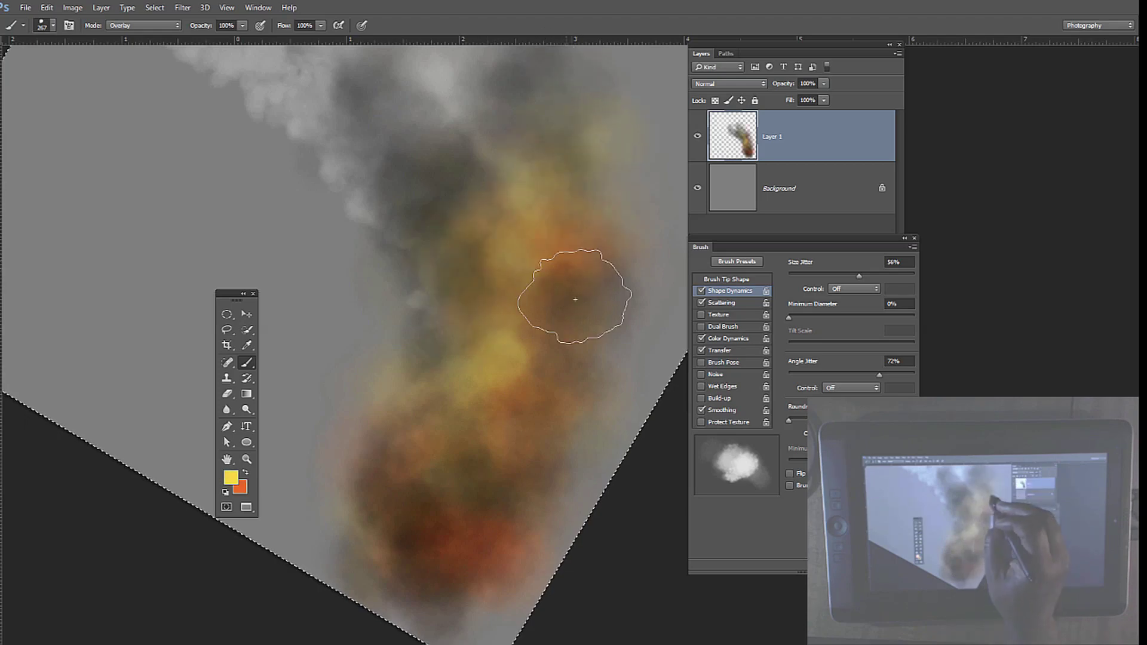
{"action": "mouse_move", "coordinate": [450, 21]}
{"action": "left_mouse_down"}
{"action": "mouse_move", "coordinate": [423, 251]}
{"action": "mouse_move", "coordinate": [448, 358]}
{"action": "left_mouse_up"}
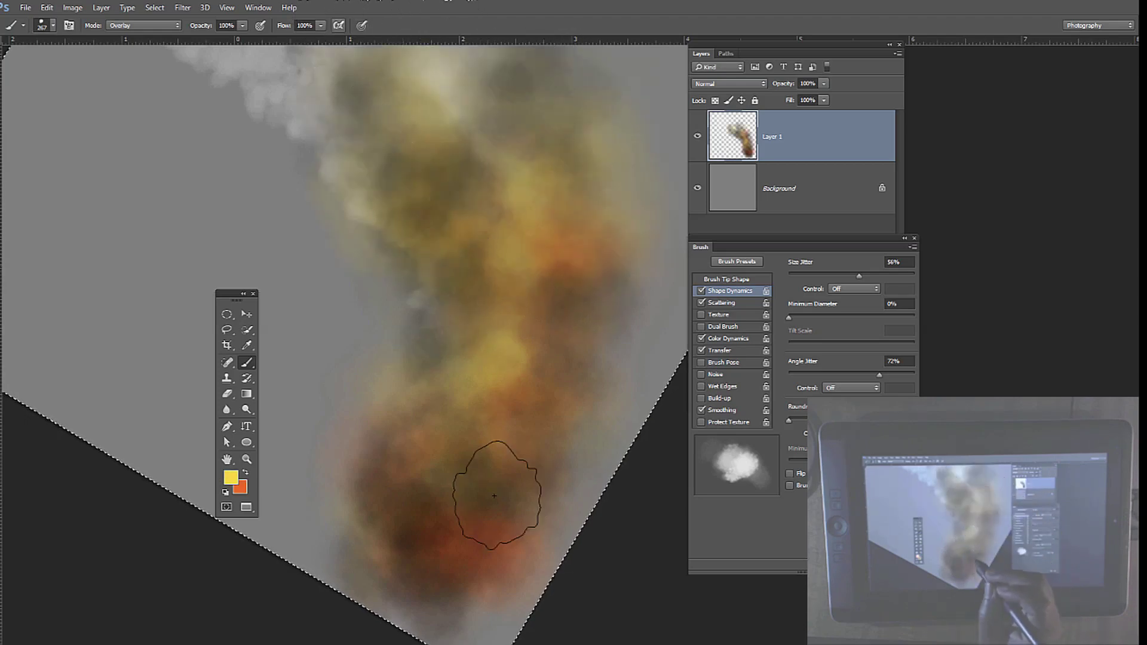
{"action": "mouse_move", "coordinate": [452, 496]}
{"action": "left_mouse_down"}
{"action": "mouse_move", "coordinate": [542, 275]}
{"action": "mouse_move", "coordinate": [437, 509]}
{"action": "mouse_move", "coordinate": [474, 331]}
{"action": "mouse_move", "coordinate": [463, 499]}
{"action": "mouse_move", "coordinate": [549, 306]}
{"action": "left_mouse_up"}
{"action": "key", "text": "x"}
{"action": "mouse_move", "coordinate": [499, 358]}
{"action": "left_mouse_down"}
{"action": "mouse_move", "coordinate": [461, 461]}
{"action": "mouse_move", "coordinate": [457, 300]}
{"action": "mouse_move", "coordinate": [543, 192]}
{"action": "mouse_move", "coordinate": [482, 372]}
{"action": "mouse_move", "coordinate": [481, 512]}
{"action": "left_mouse_up"}
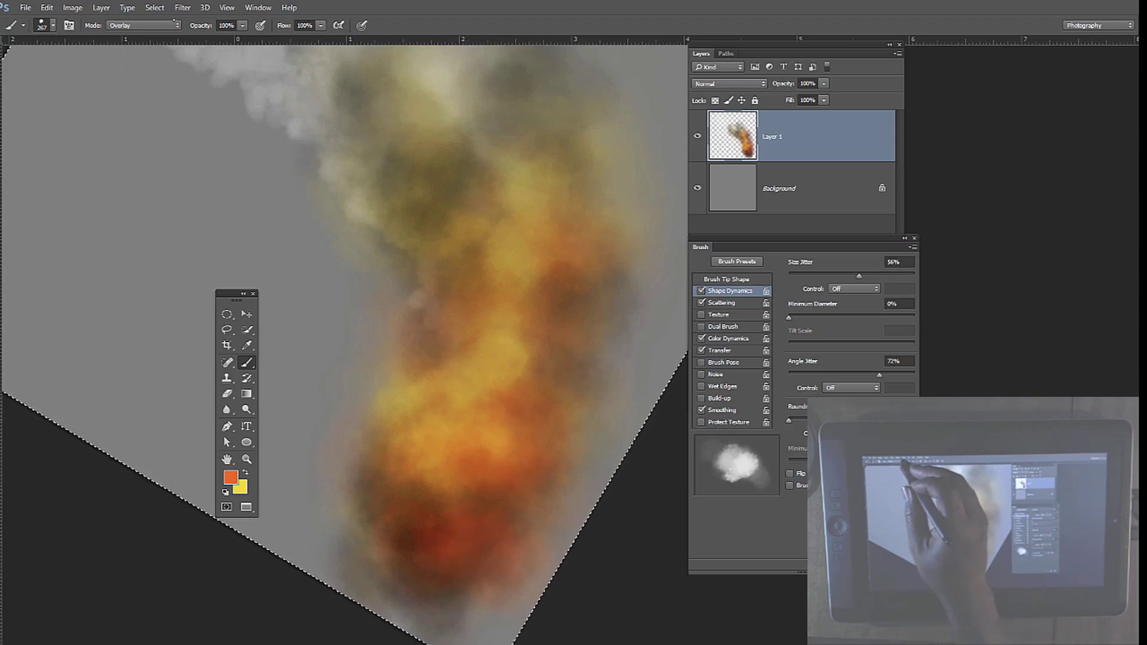
{"action": "left_click", "coordinate": [144, 25]}
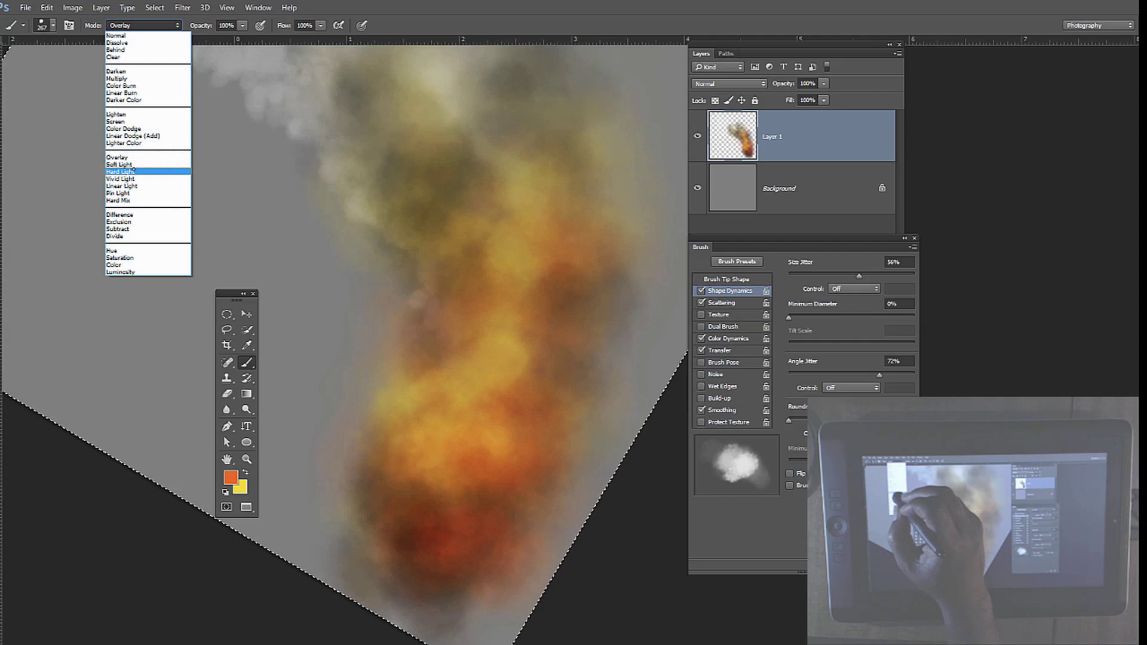
Step: Set the brush to Color Dodge and save it as a new tool preset '0brush 4'
{"action": "left_click", "coordinate": [131, 128]}
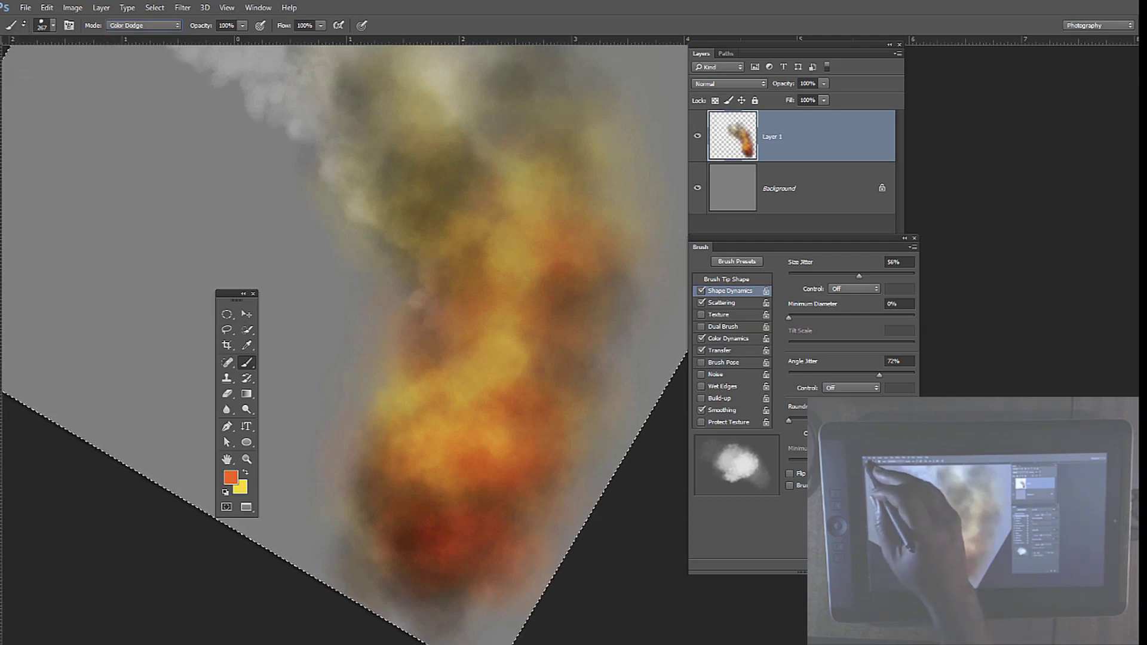
{"action": "left_click", "coordinate": [23, 25]}
{"action": "left_click", "coordinate": [195, 49]}
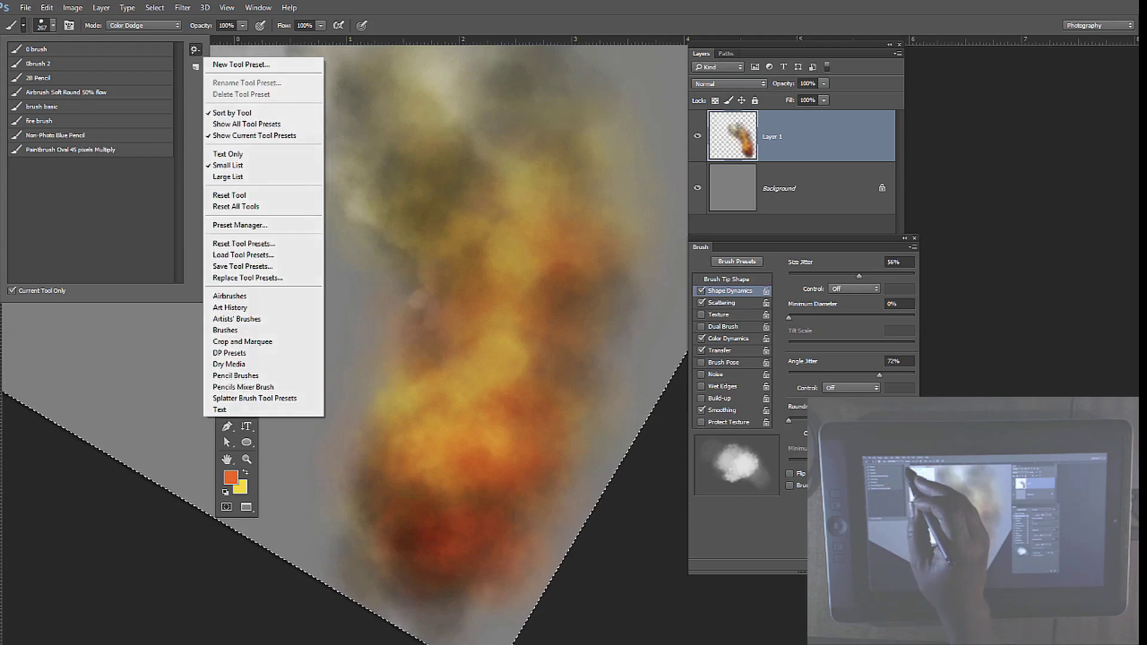
{"action": "left_click", "coordinate": [234, 83]}
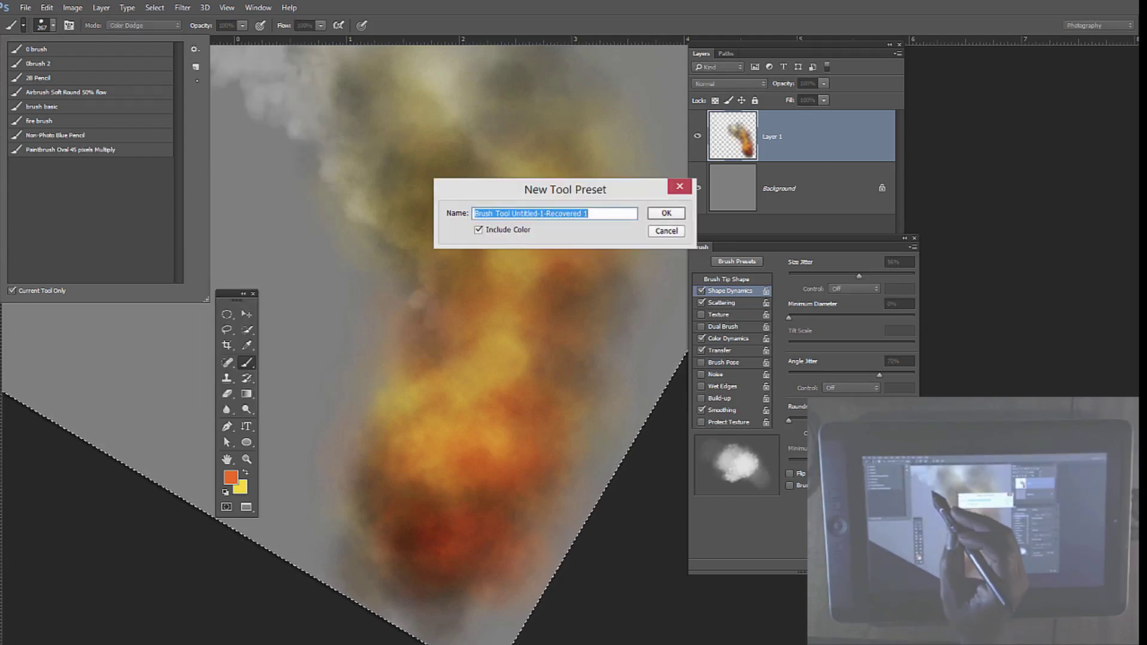
{"action": "type", "text": "0brush 4"}
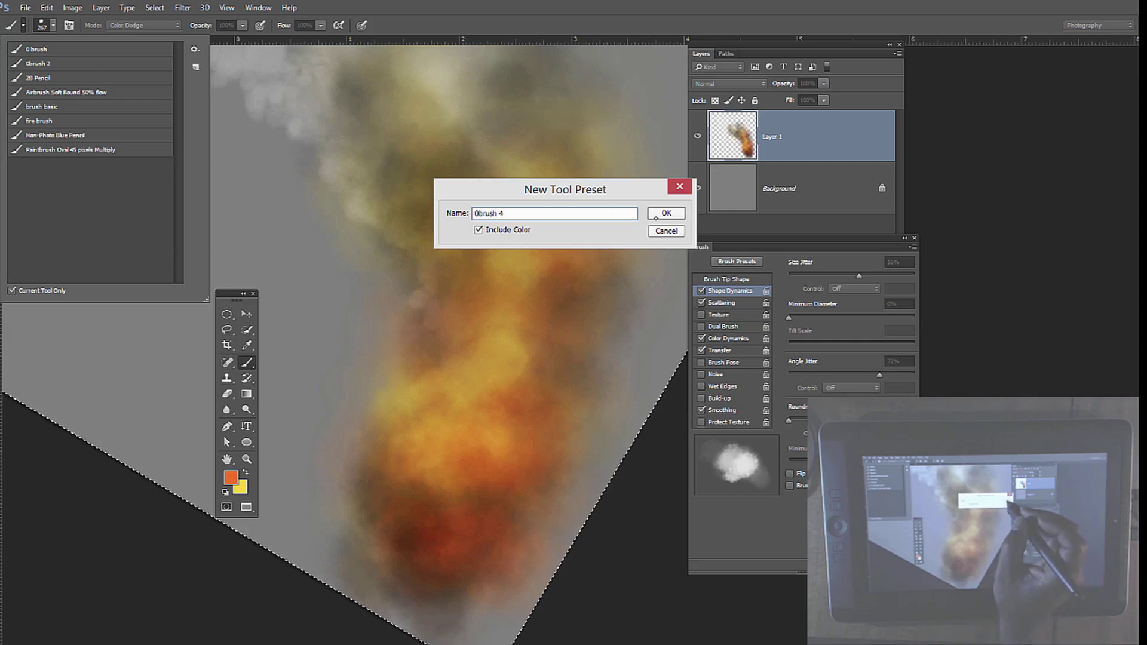
{"action": "key", "text": "Return"}
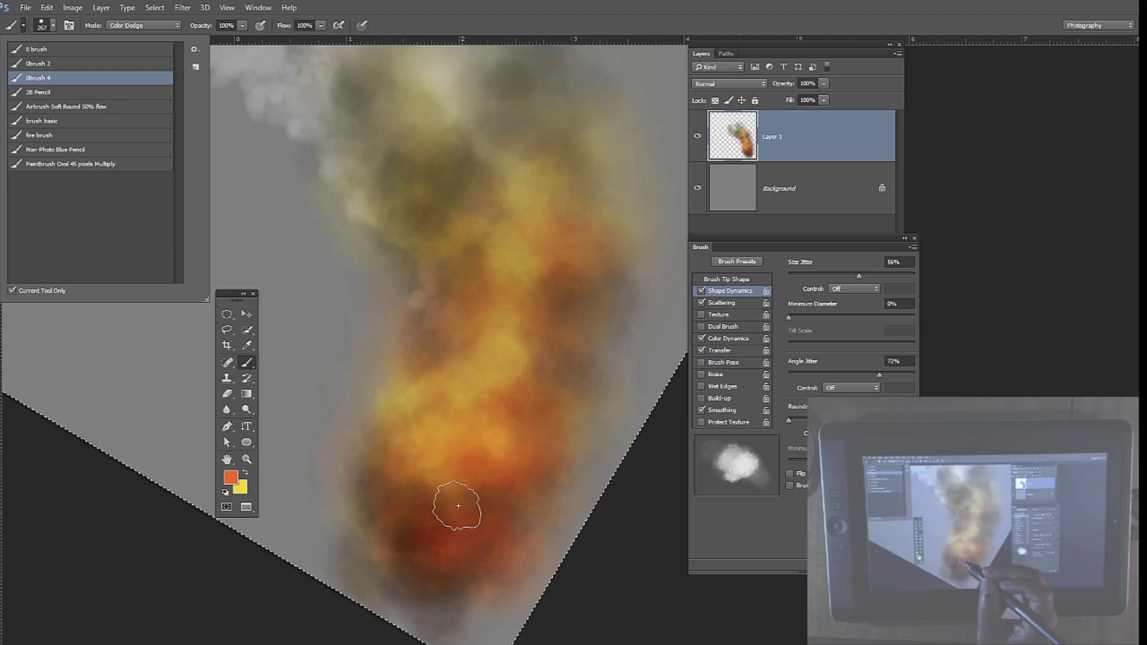
Step: Brighten the lower and middle fire with dodge strokes, switch to yellow, and shrink the brush to 162
{"action": "left_click_drag", "start_coordinate": [439, 553], "coordinate": [512, 461]}
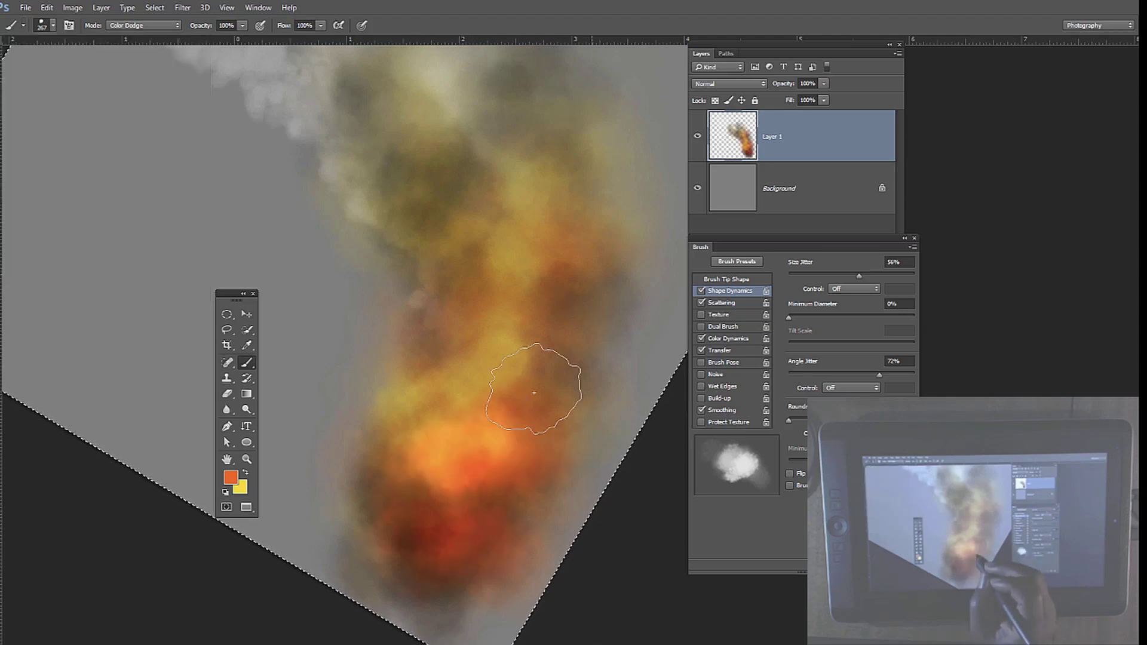
{"action": "left_click_drag", "start_coordinate": [563, 227], "coordinate": [538, 326]}
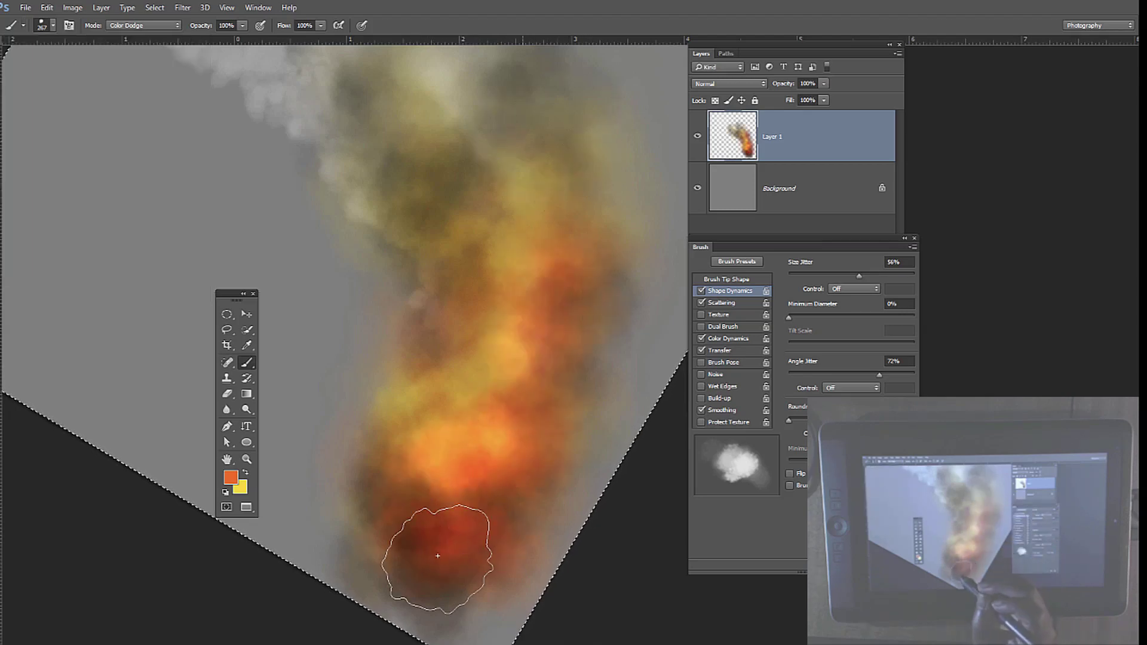
{"action": "key", "text": "x"}
{"action": "mouse_move", "coordinate": [464, 509]}
{"action": "left_mouse_down"}
{"action": "mouse_move", "coordinate": [402, 422]}
{"action": "mouse_move", "coordinate": [500, 151]}
{"action": "mouse_move", "coordinate": [451, 221]}
{"action": "mouse_move", "coordinate": [473, 46]}
{"action": "mouse_move", "coordinate": [558, 257]}
{"action": "mouse_move", "coordinate": [551, 30]}
{"action": "left_mouse_up"}
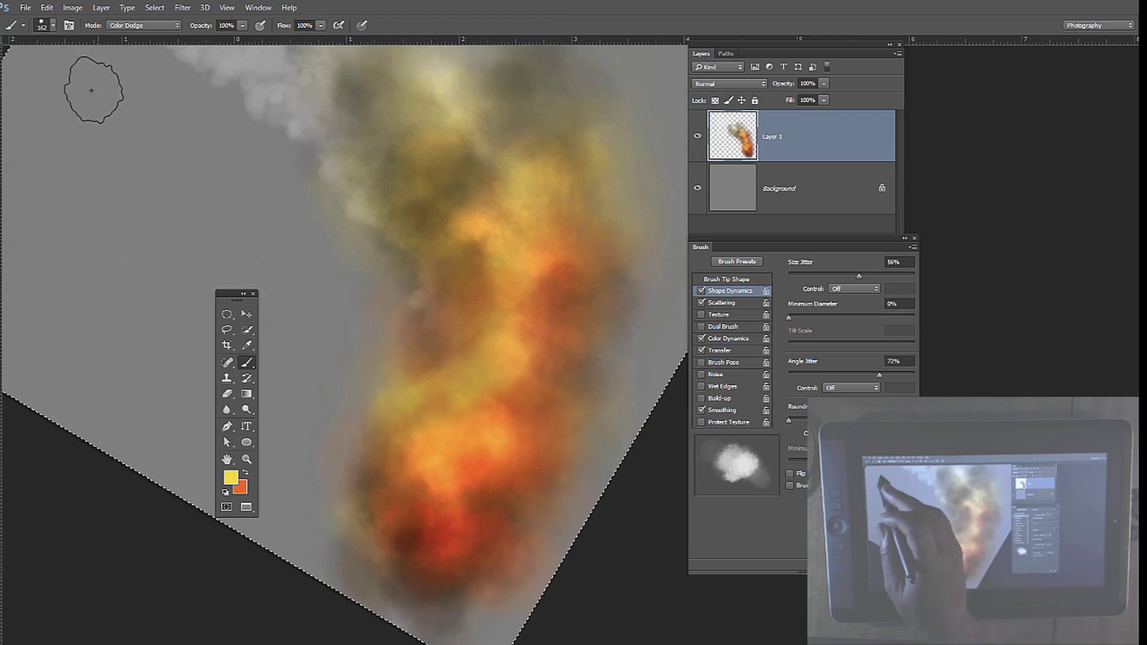
Step: Dab a bright yellow glowing core into the centre of the fire
{"action": "left_click", "coordinate": [23, 25]}
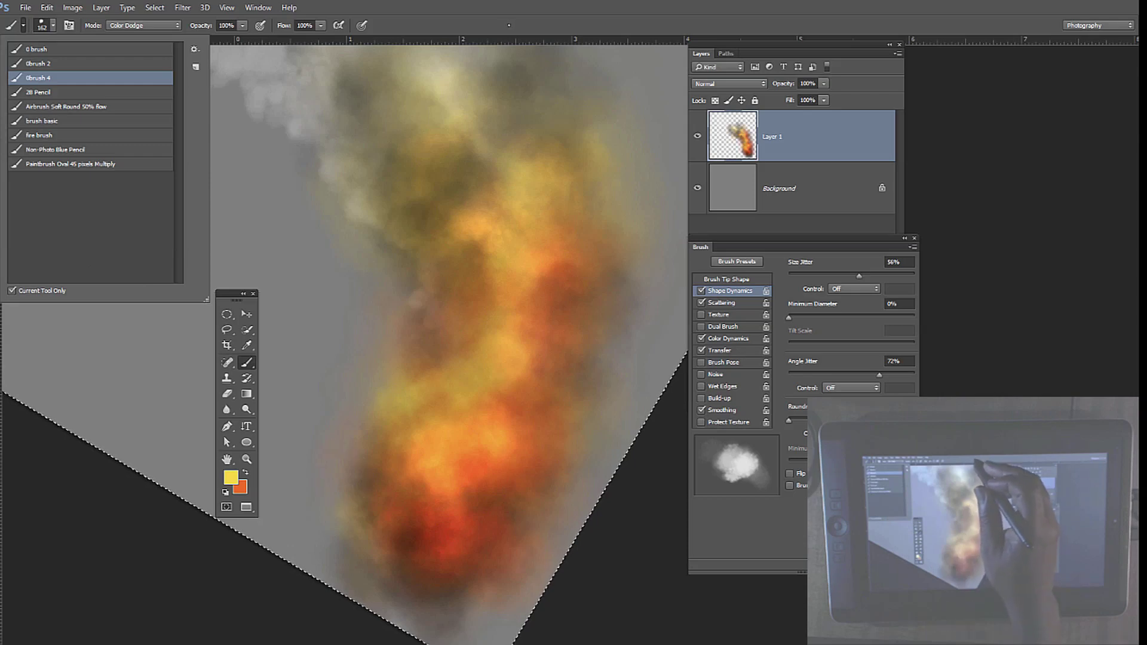
{"action": "left_click", "coordinate": [343, 469]}
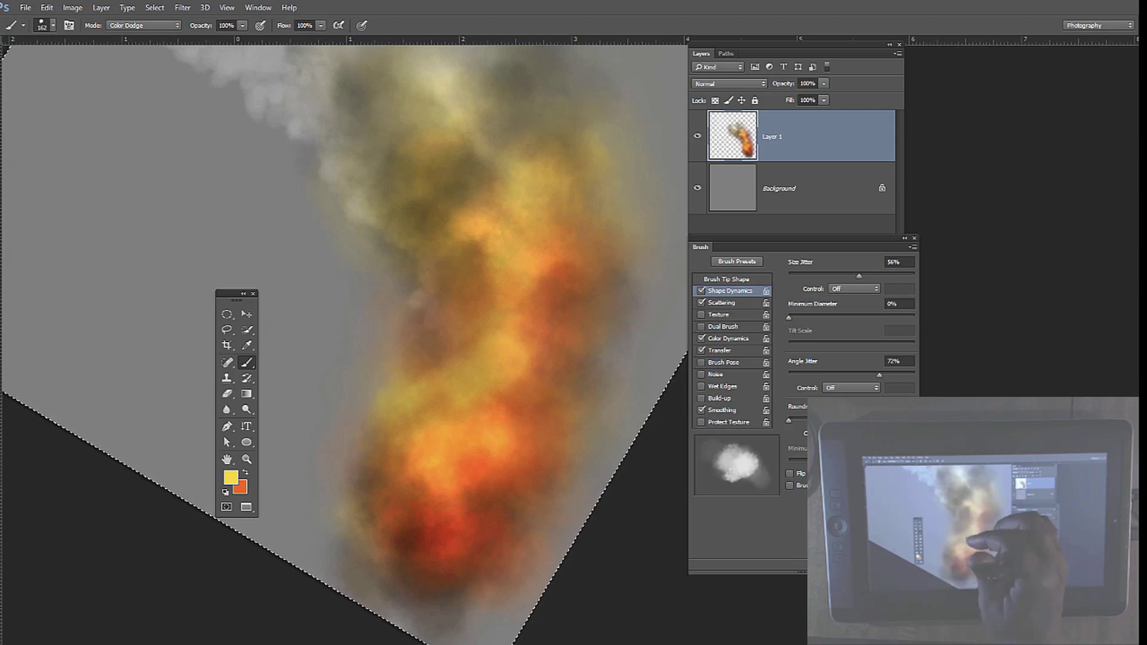
{"action": "left_click", "coordinate": [509, 374]}
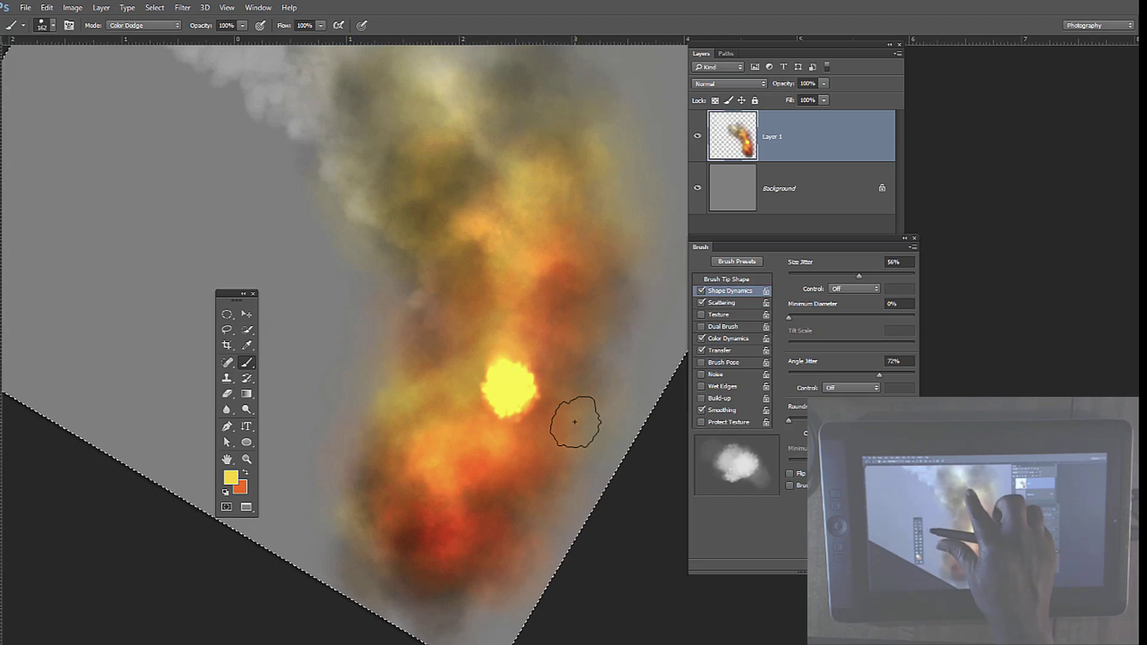
{"action": "left_click_drag", "start_coordinate": [575, 422], "coordinate": [584, 425]}
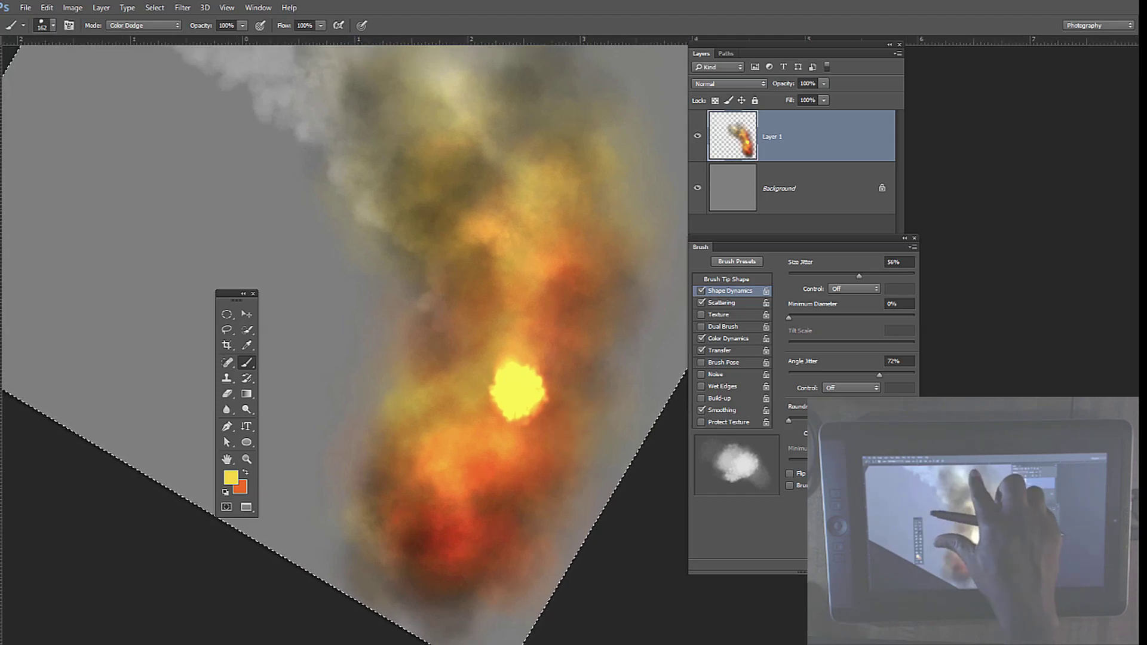
{"action": "left_click_drag", "start_coordinate": [454, 299], "coordinate": [394, 251]}
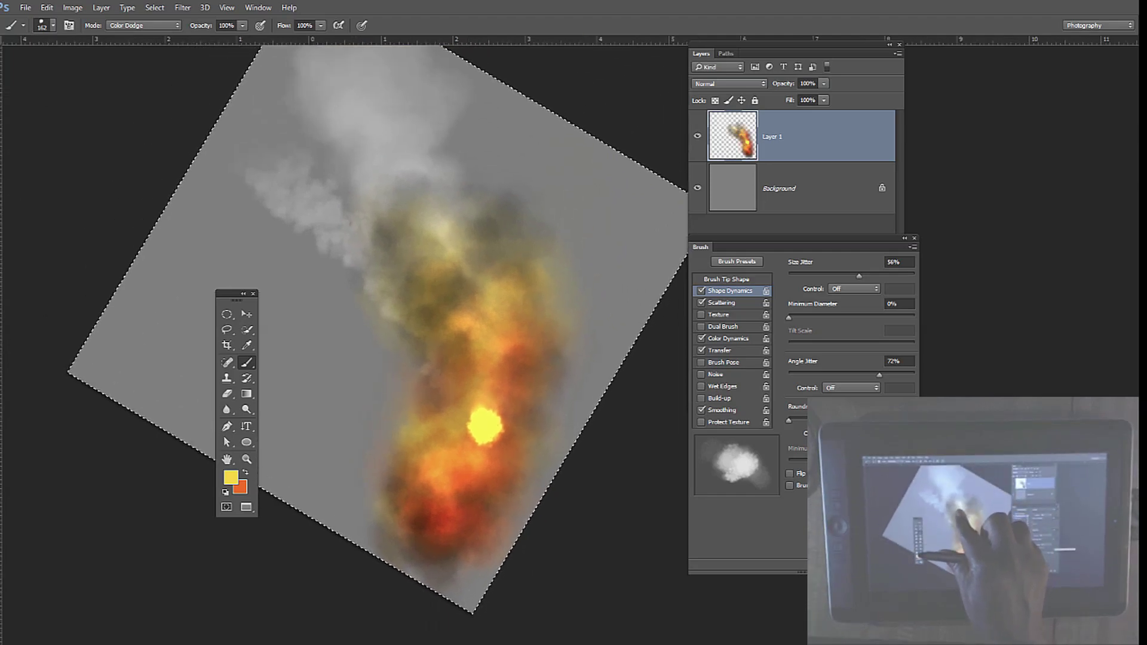